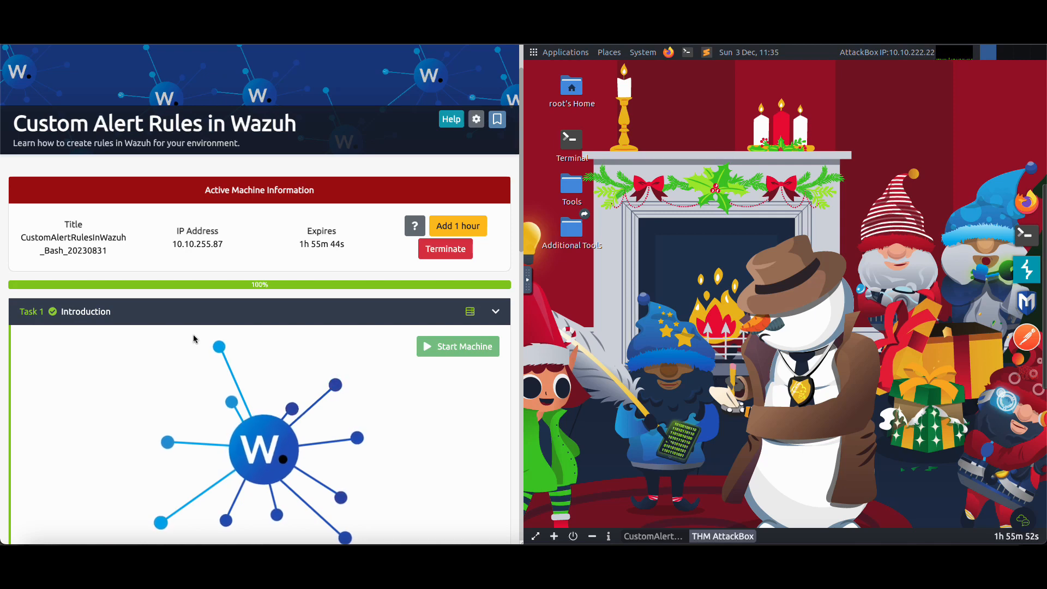
Review the Task 1 Introduction, including the learning objectives, room prerequisites and machine connection instructions
scroll(194, 328, down, 2)
click(154, 213)
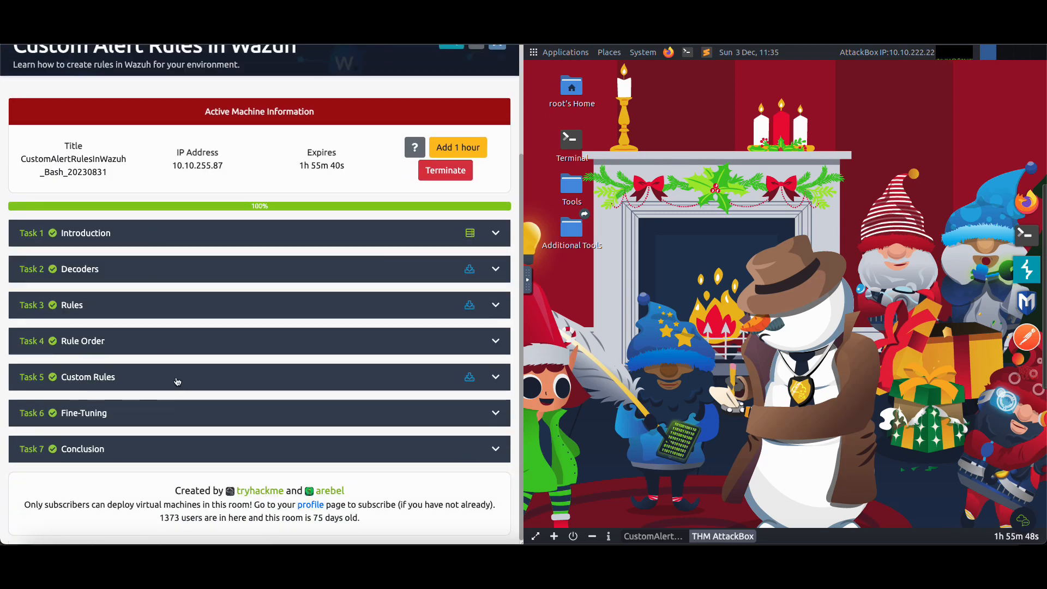
click(144, 237)
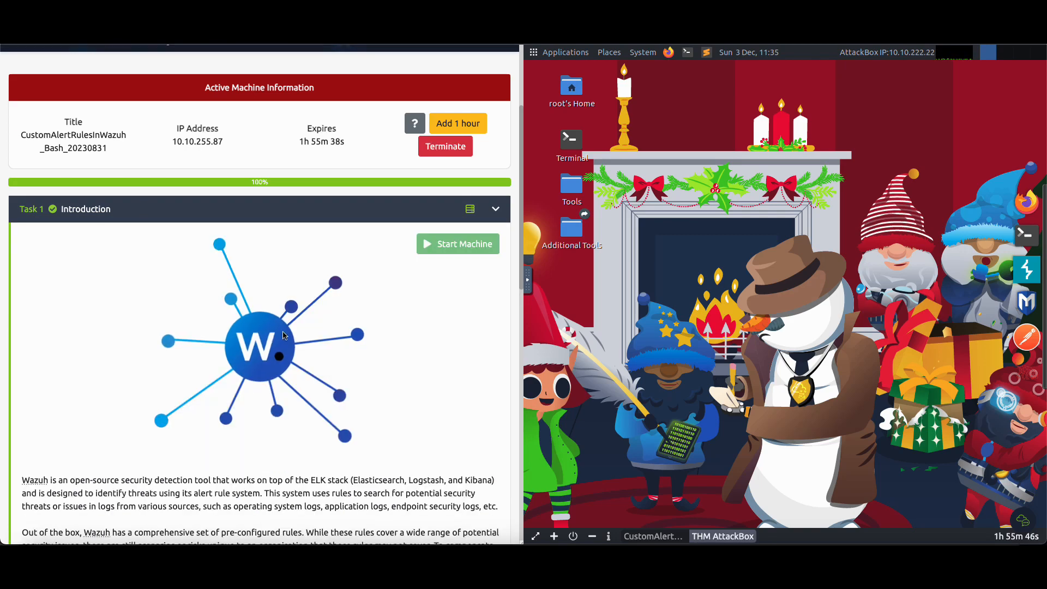
scroll(430, 247, down, 10)
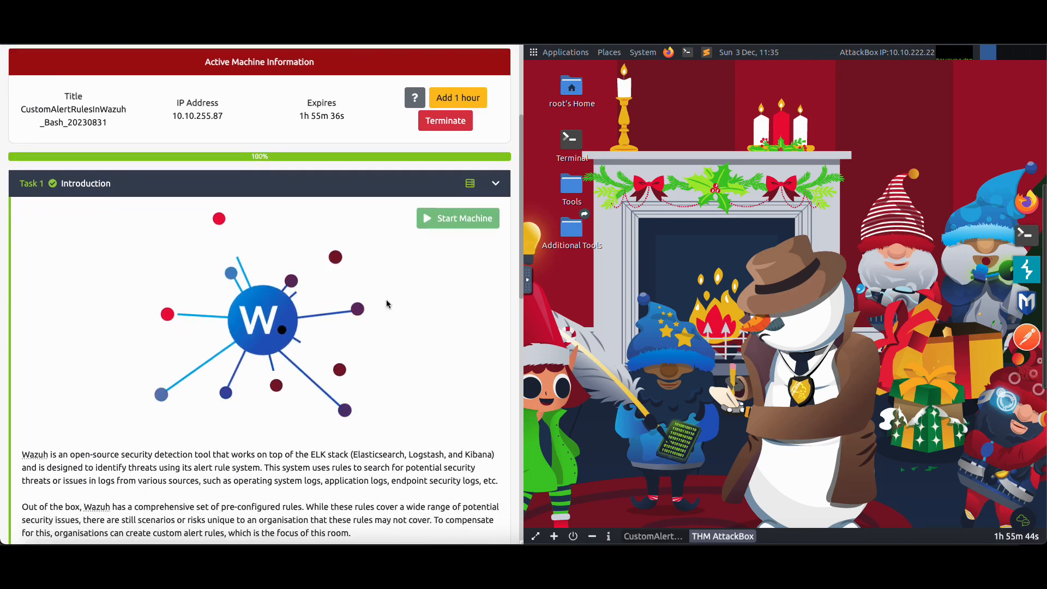
scroll(334, 293, up, 2)
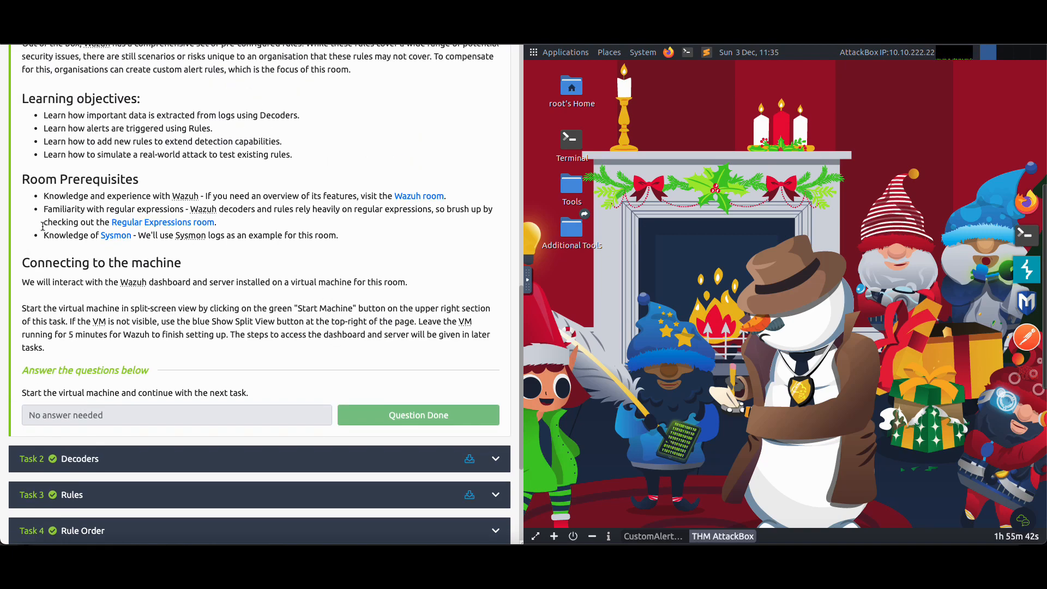
Open Task 2 Decoders and read the decoder block breakdown, the Sysmon log example and the Testing the Decoder section
click(156, 464)
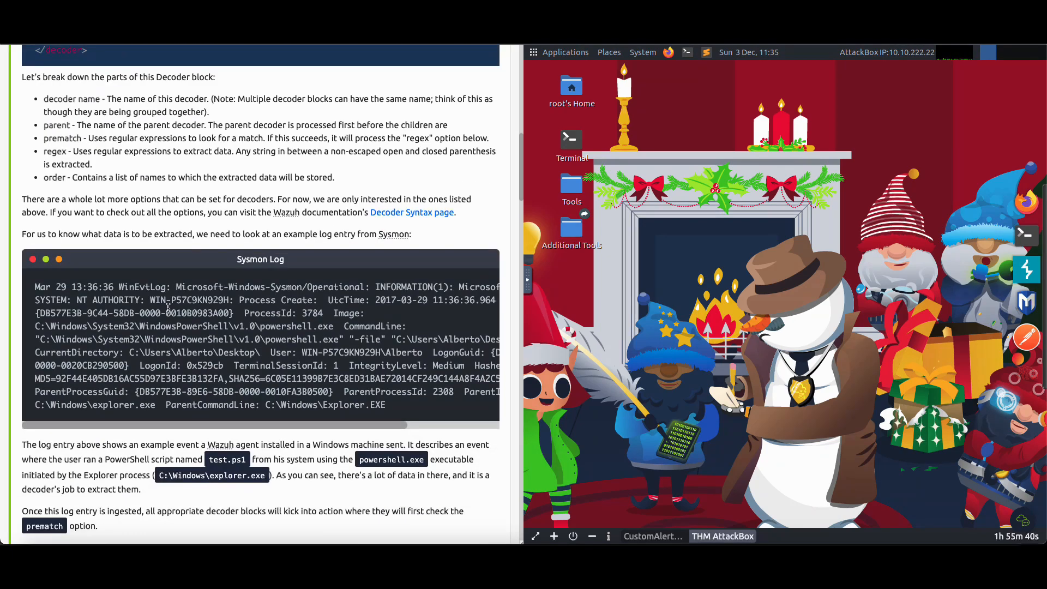
scroll(169, 309, up, 15)
scroll(194, 341, down, 3)
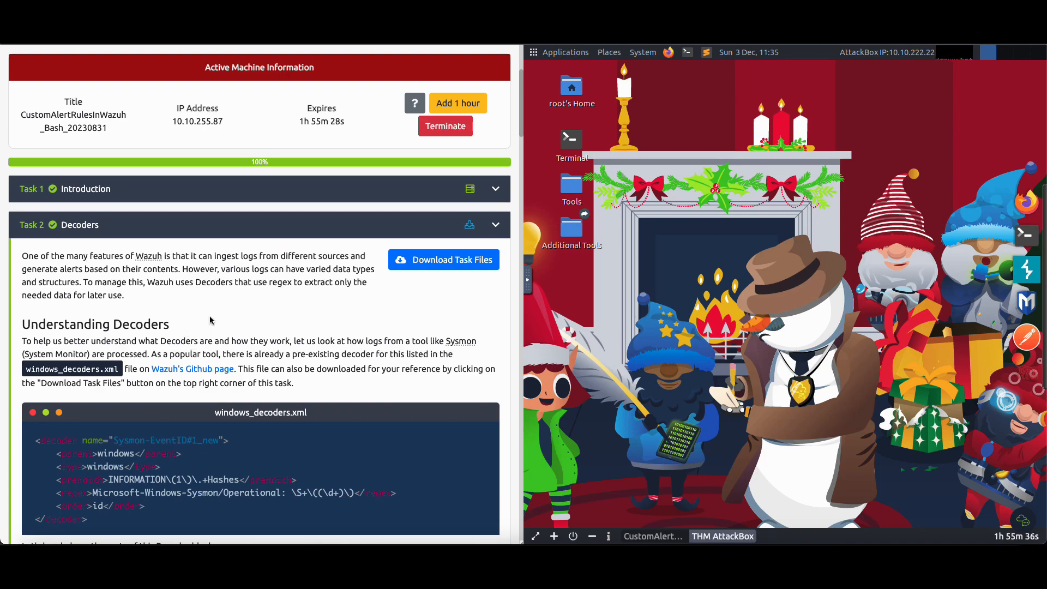
scroll(210, 320, down, 4)
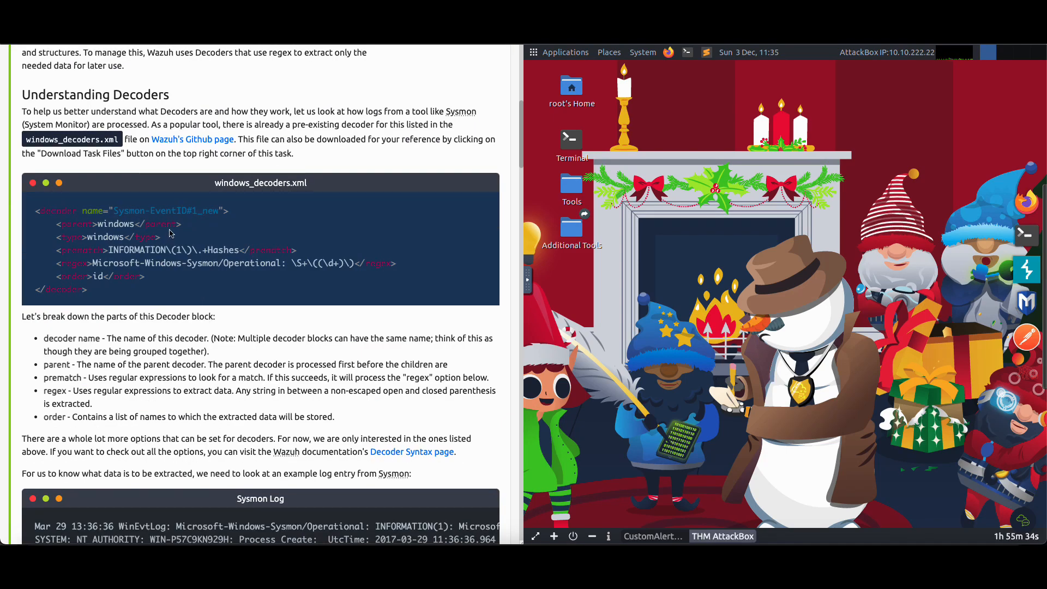
drag(25, 95, 180, 97)
scroll(173, 151, down, 8)
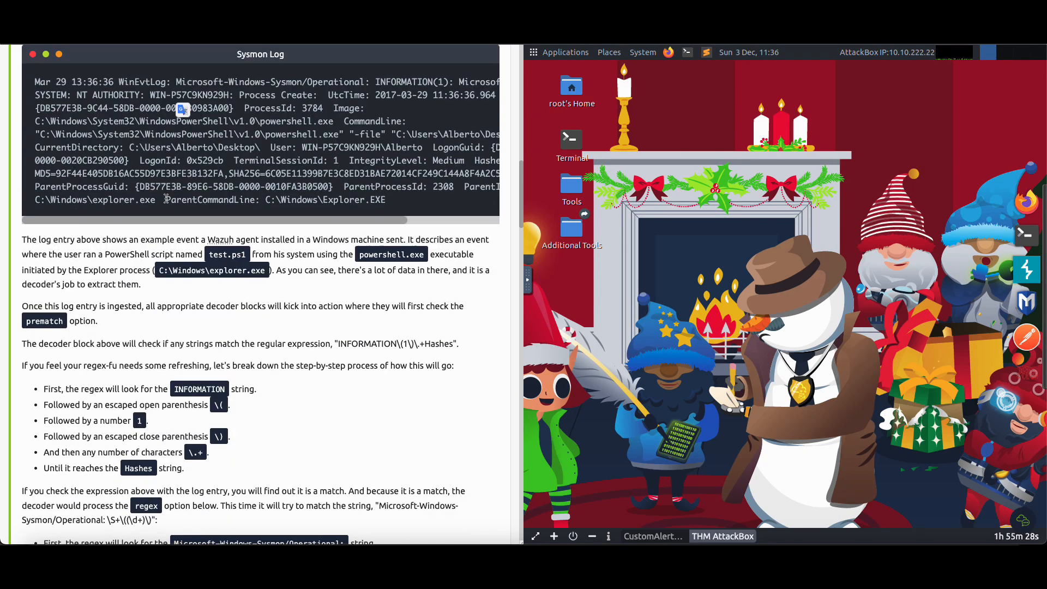
scroll(167, 199, down, 1)
scroll(255, 225, down, 6)
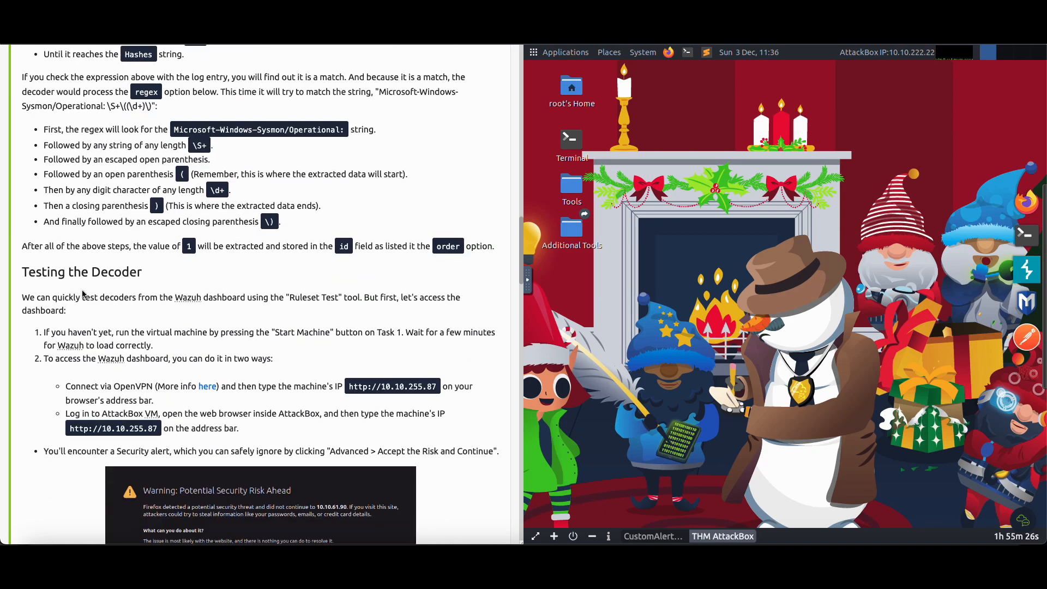
drag(39, 272, 143, 273)
scroll(290, 260, down, 7)
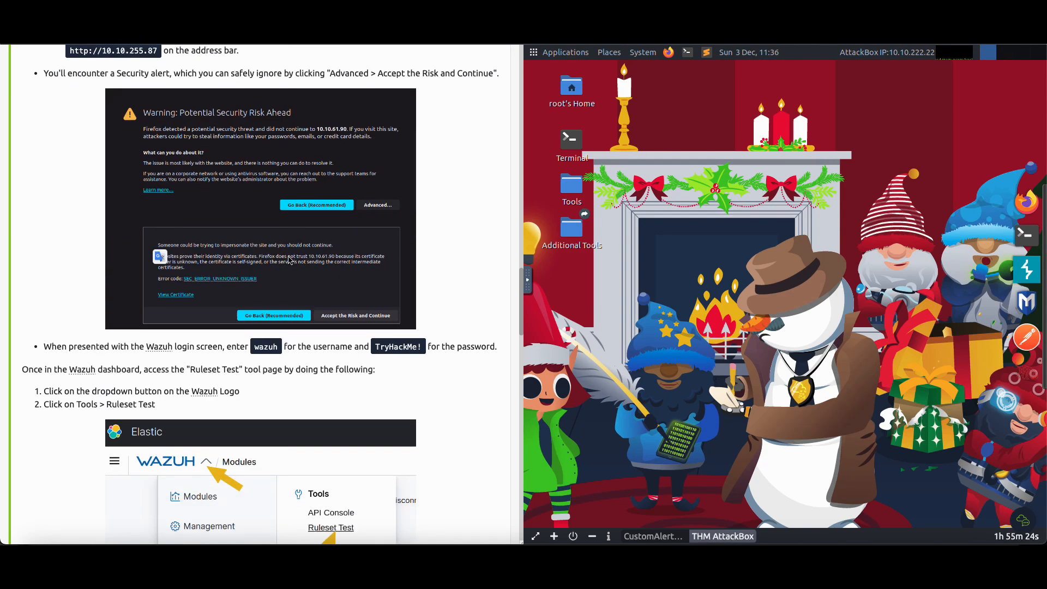
scroll(289, 260, up, 4)
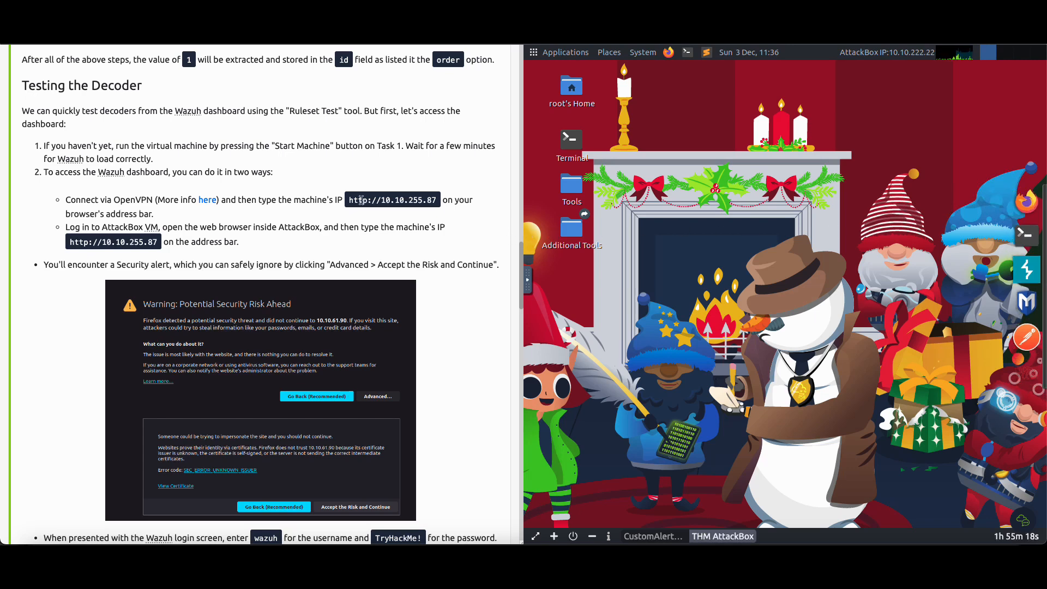
drag(350, 200, 410, 200)
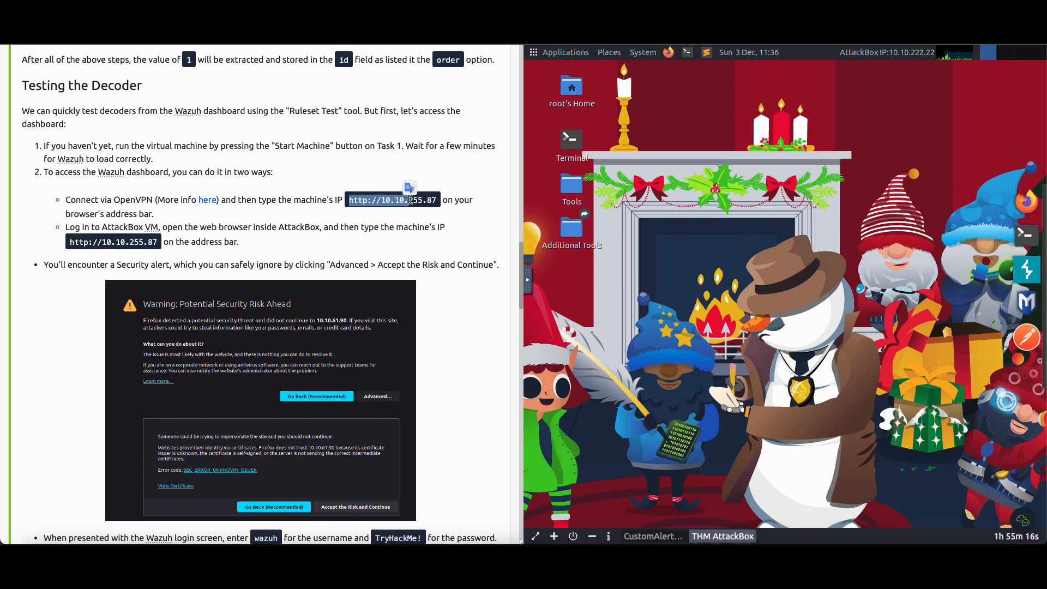
click(469, 223)
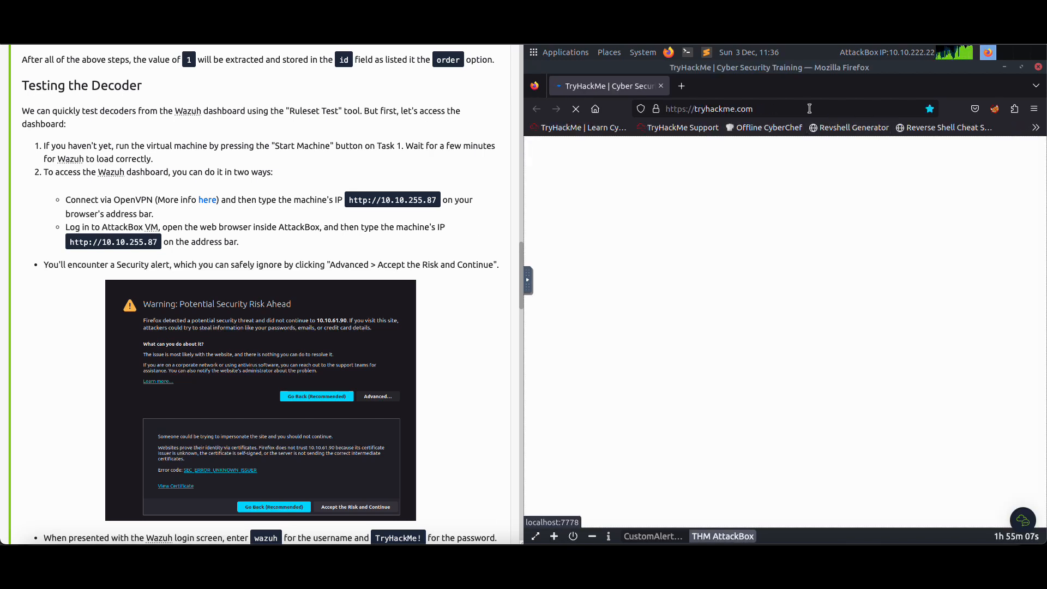
click(809, 109)
text(http)
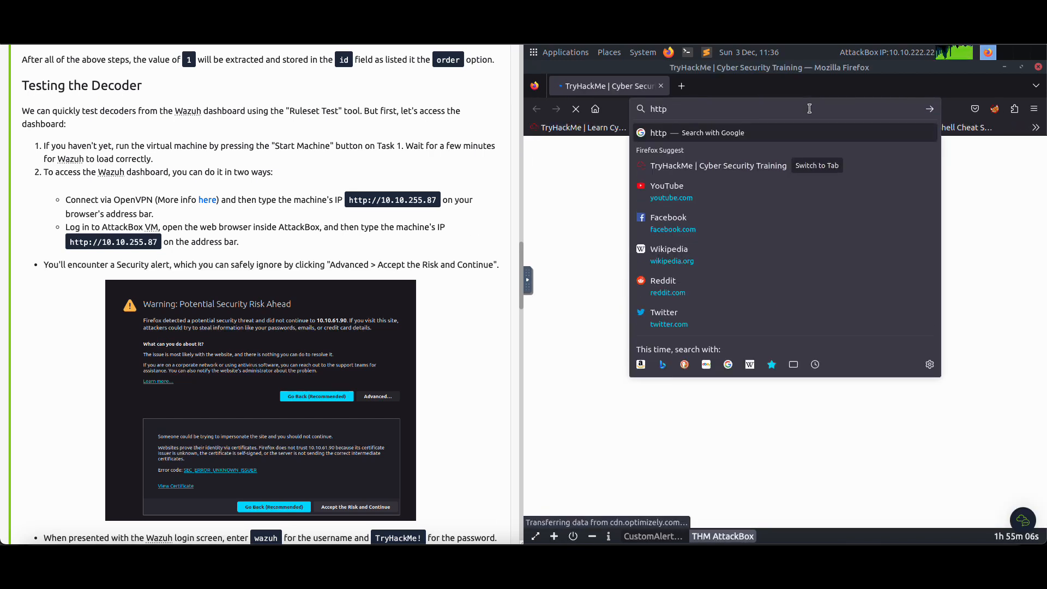
text(s://10.10.255.87)
key(Return)
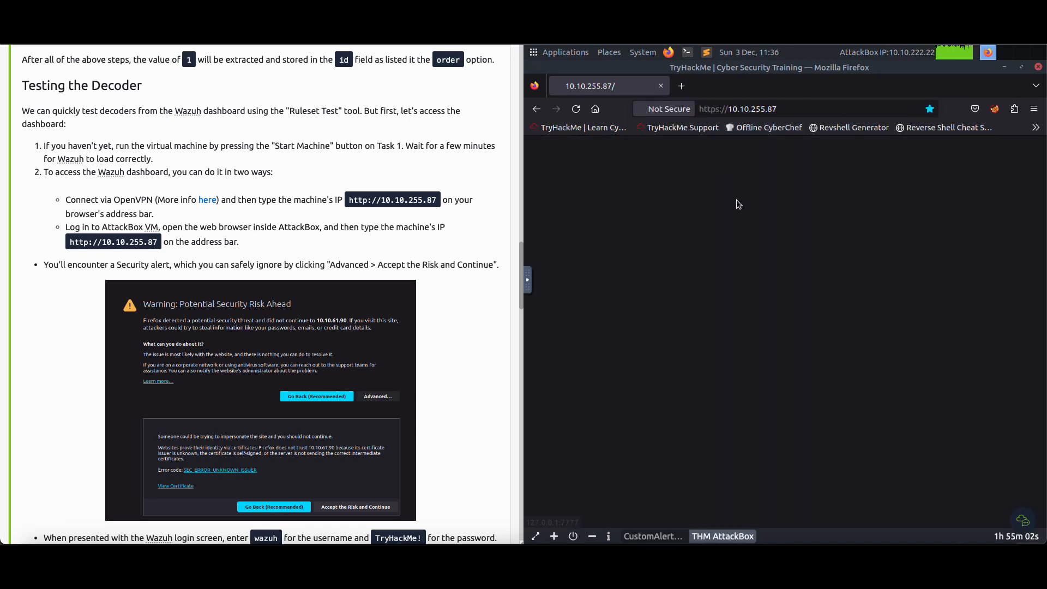
click(941, 411)
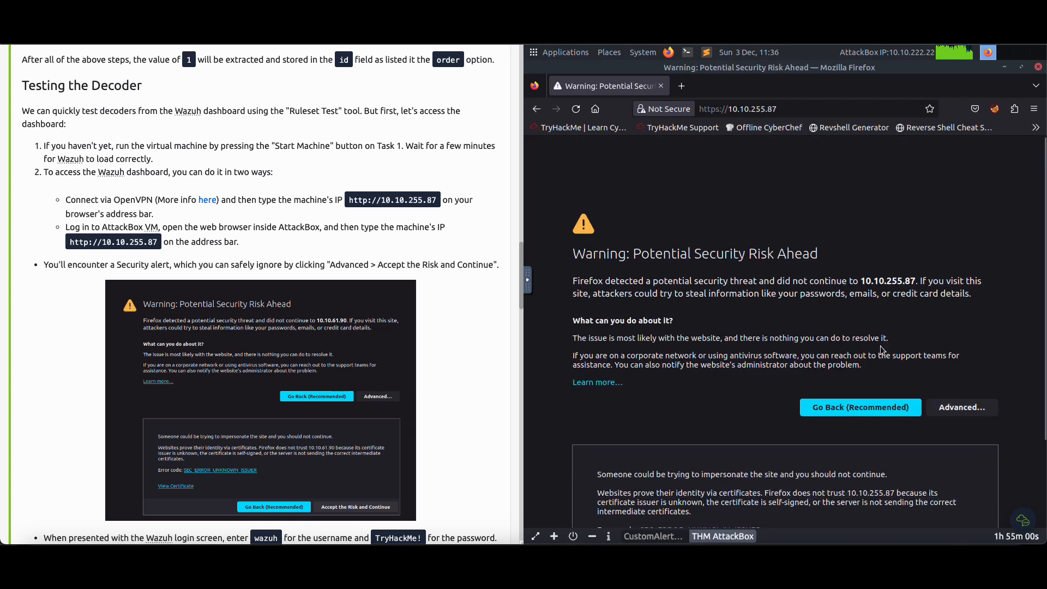
click(918, 492)
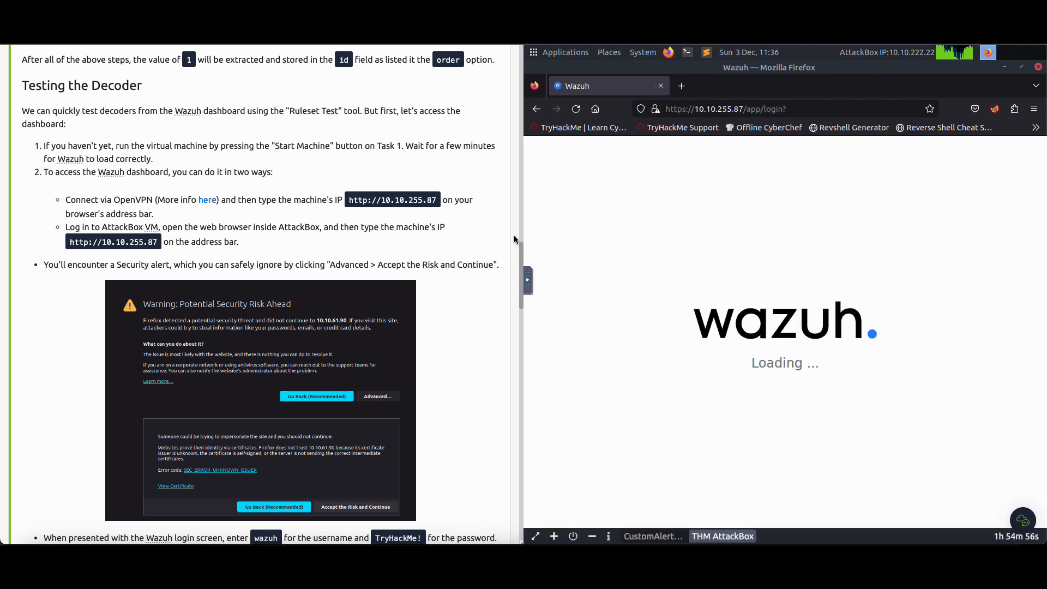
Log in to the Wazuh dashboard with the username wazuh and the account password given in the task
scroll(458, 240, down, 5)
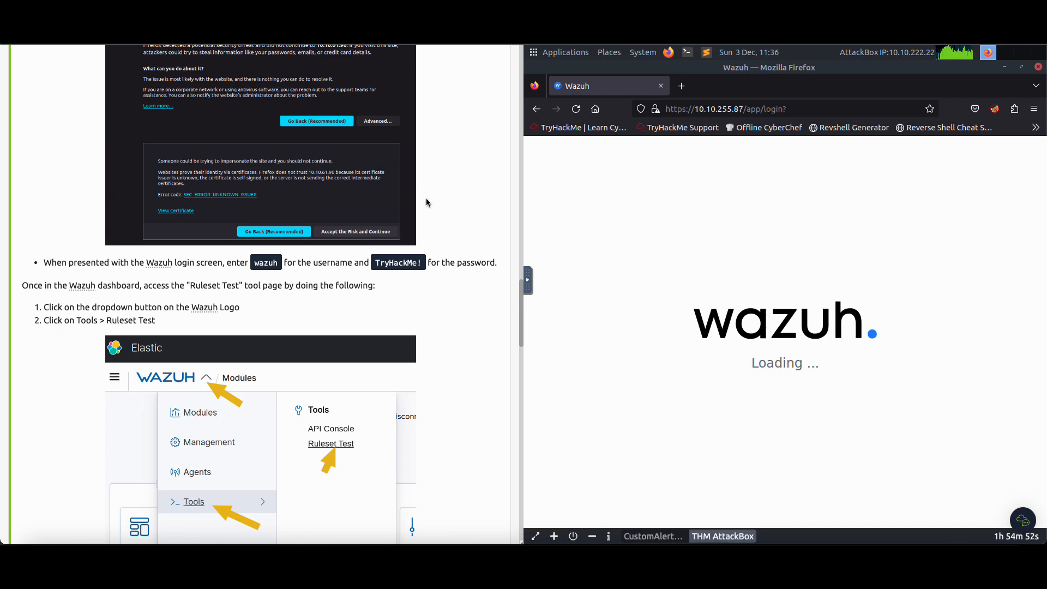
click(747, 361)
text(wazuh)
key(Tab)
text(Try)
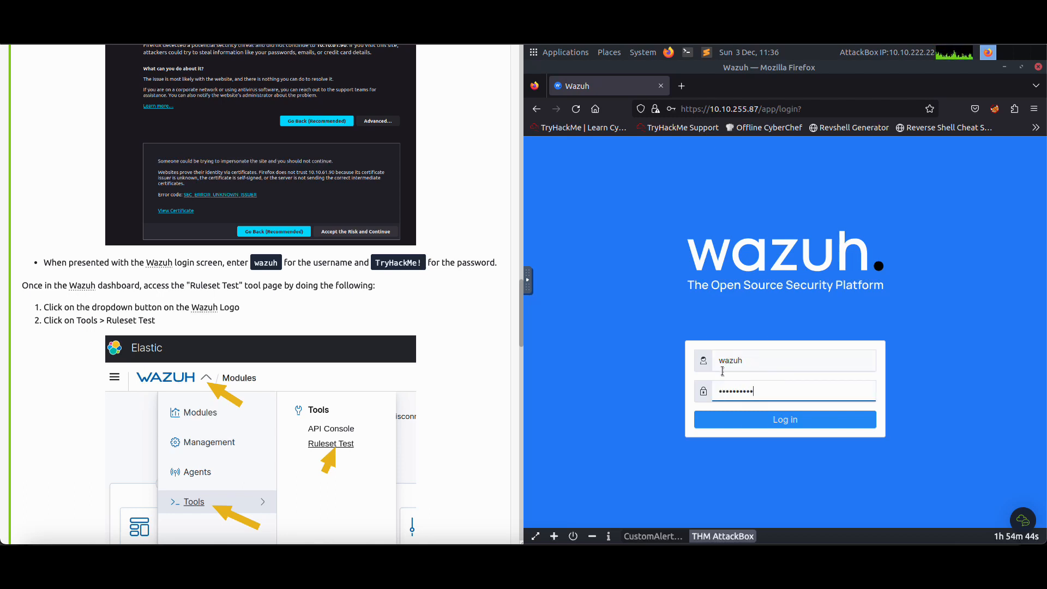
text(HackMe!)
key(Return)
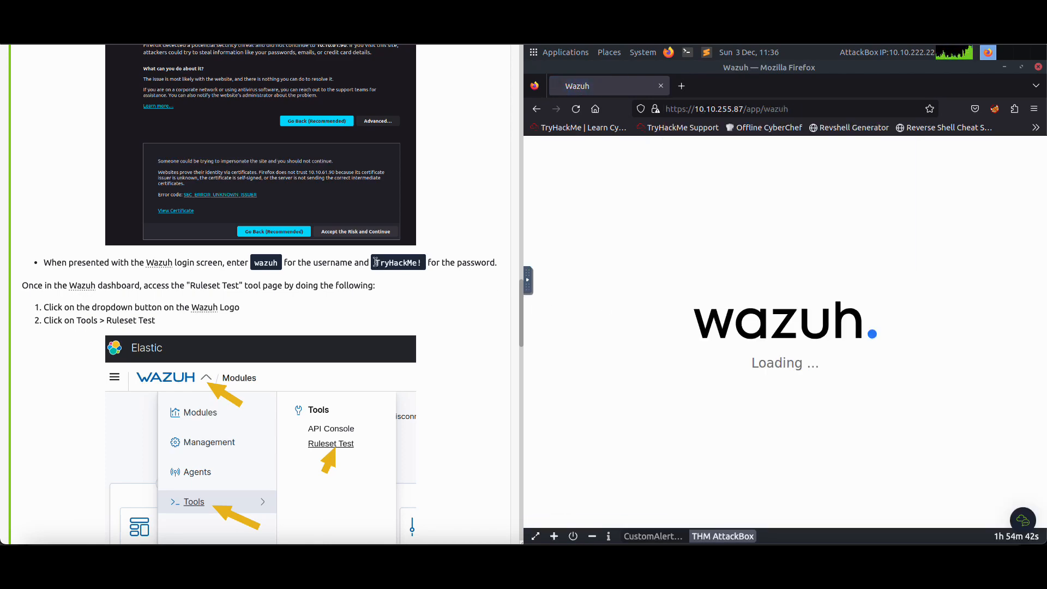
Open the Ruleset Test tool in the Wazuh dashboard
scroll(420, 302, down, 20)
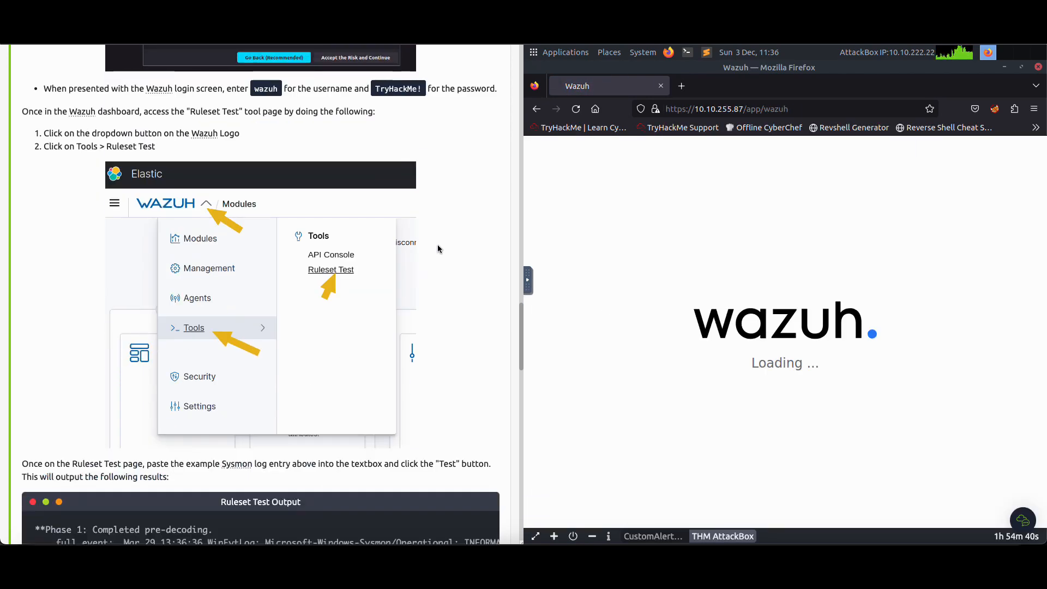
scroll(410, 253, down, 10)
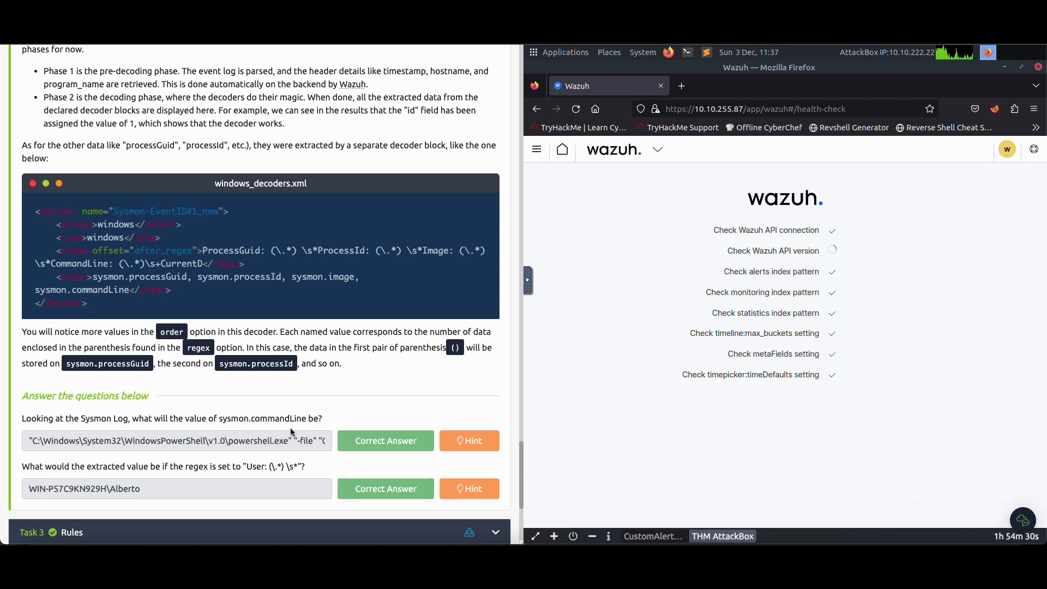
scroll(352, 419, up, 3)
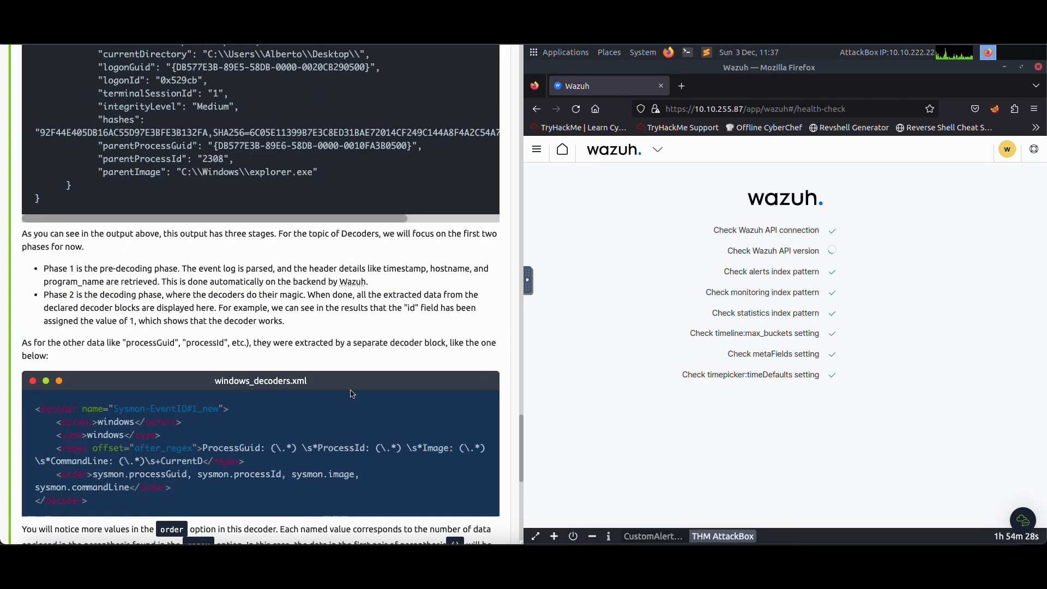
click(658, 149)
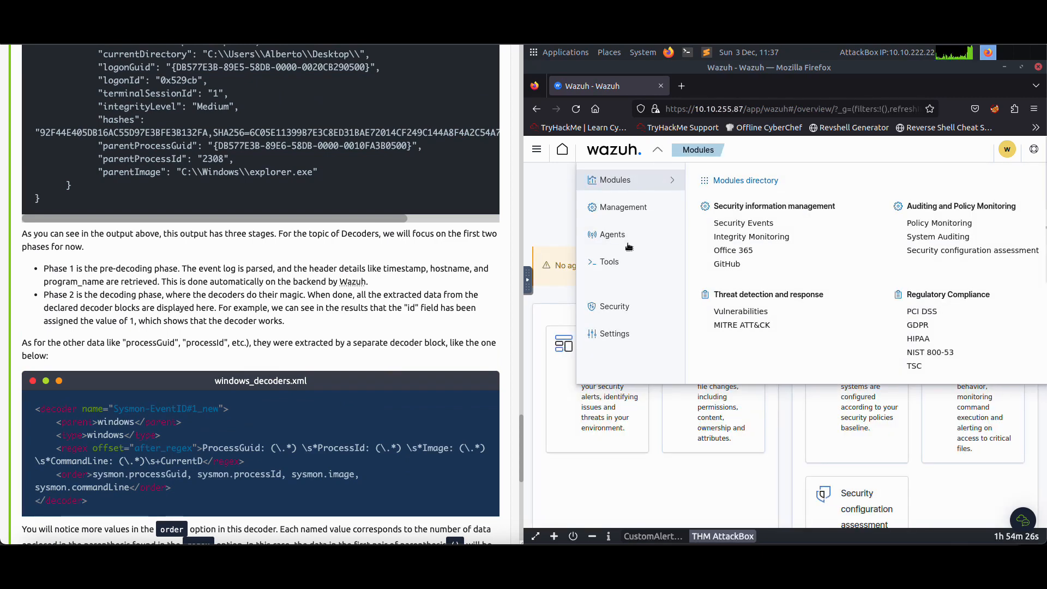
mouse_move(618, 264)
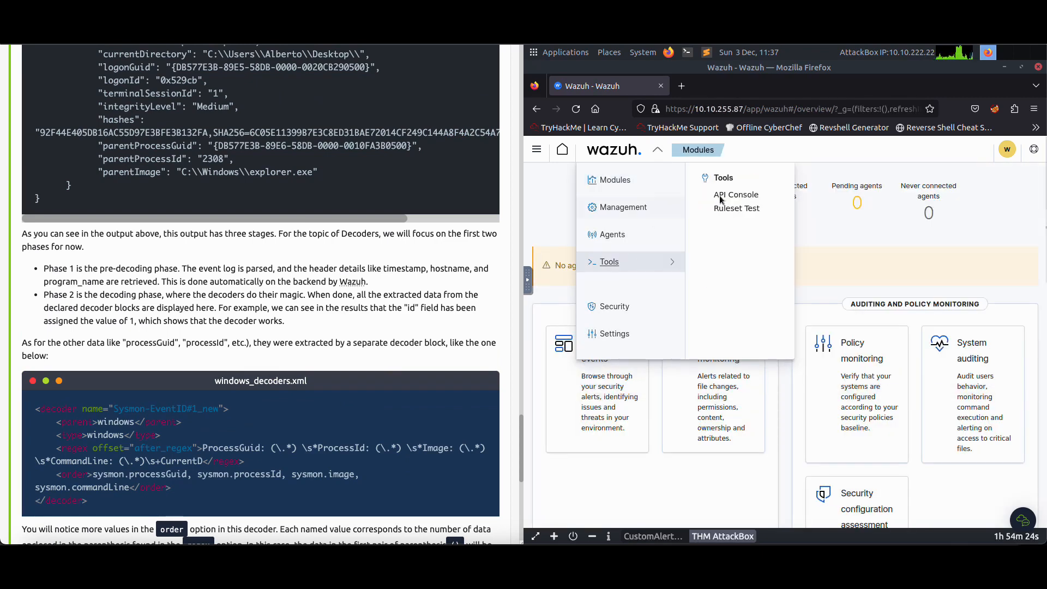
click(735, 208)
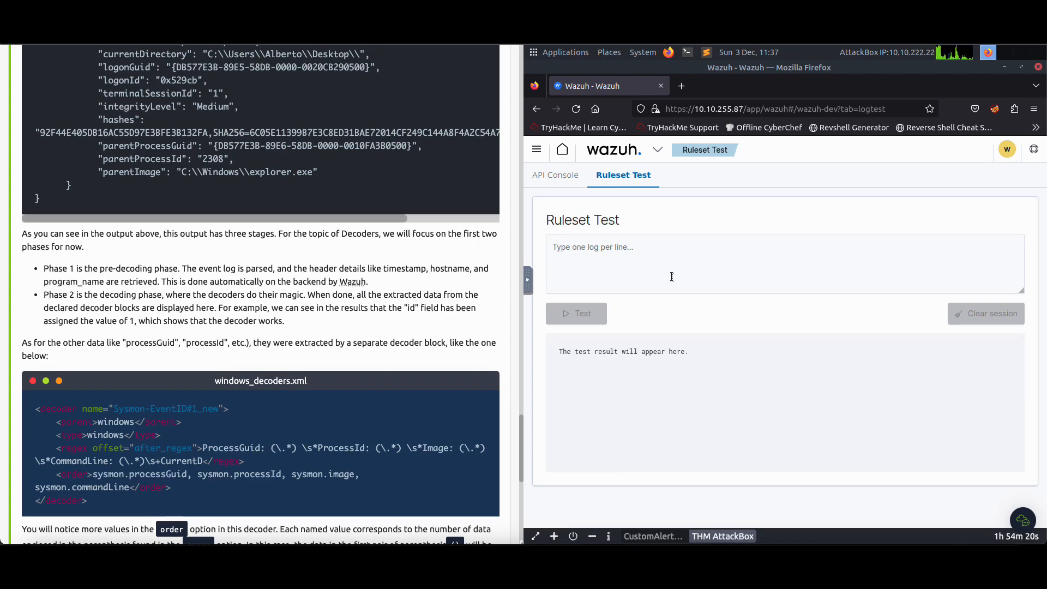
Copy the full example Sysmon Log entry from the Task 2 Decoders text
scroll(306, 308, up, 10)
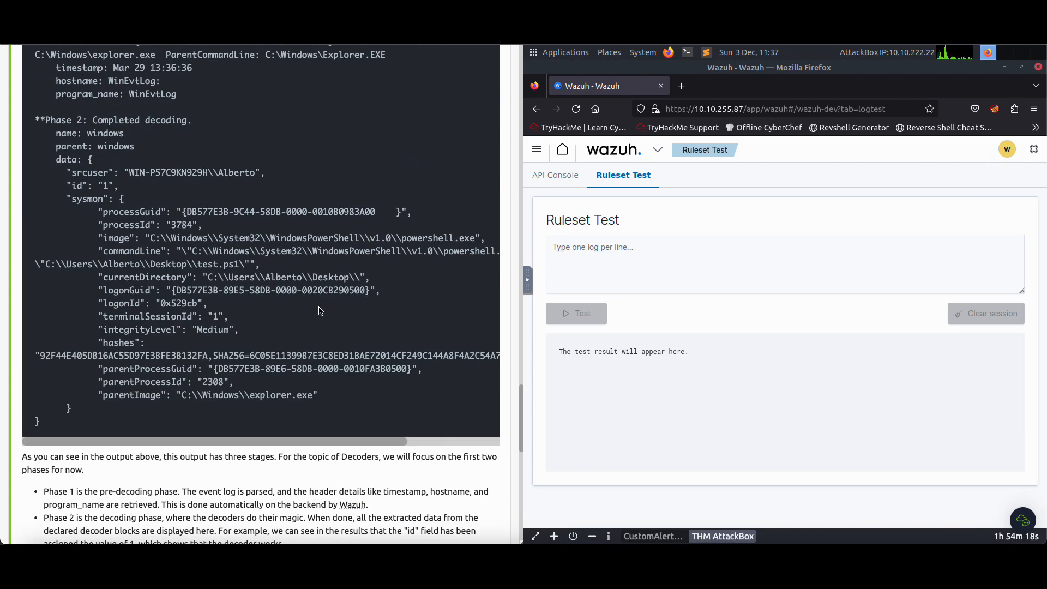
scroll(328, 302, up, 10)
scroll(316, 303, down, 15)
scroll(310, 304, up, 5)
scroll(311, 304, up, 1)
drag(34, 206, 389, 322)
right_click(366, 293)
click(376, 318)
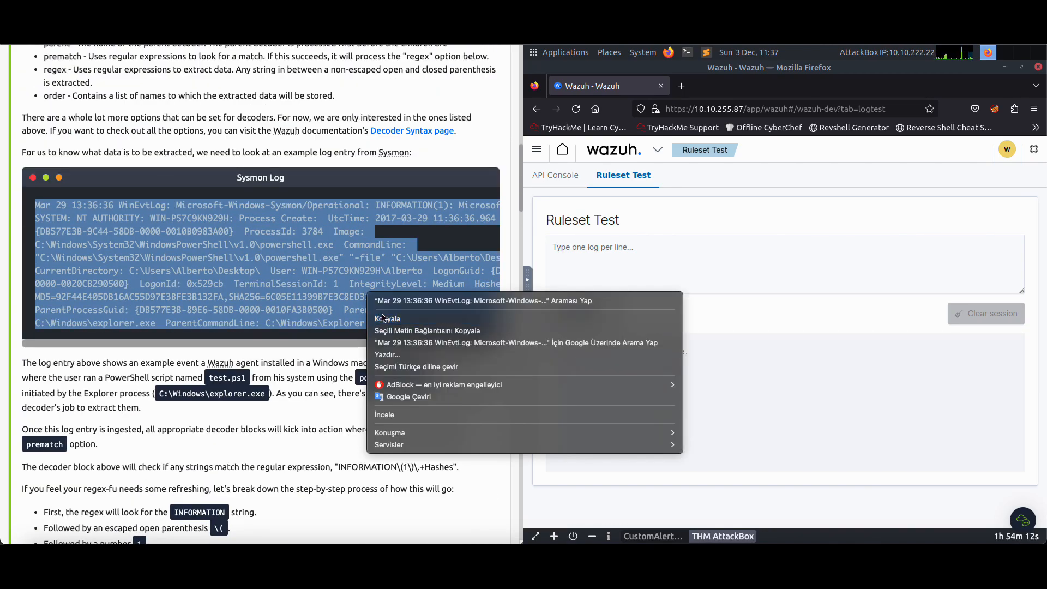
Examine the sample Ruleset Test Output and the second windows_decoders.xml block with its regex and order options in Task 2
scroll(310, 265, up, 5)
scroll(310, 267, up, 3)
scroll(229, 268, down, 5)
click(89, 114)
scroll(240, 269, down, 20)
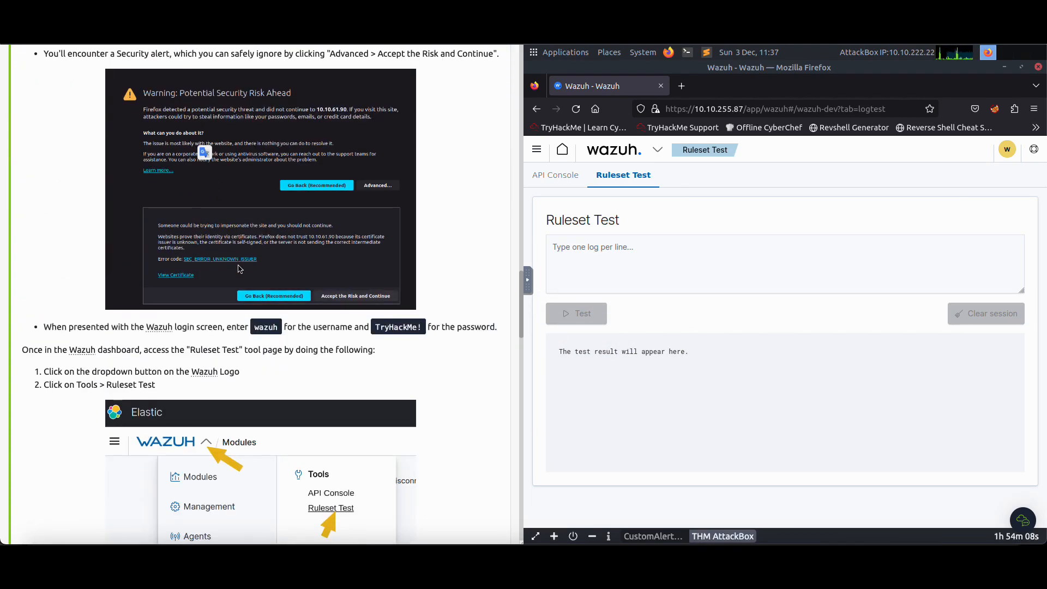
scroll(239, 269, down, 10)
drag(33, 180, 131, 391)
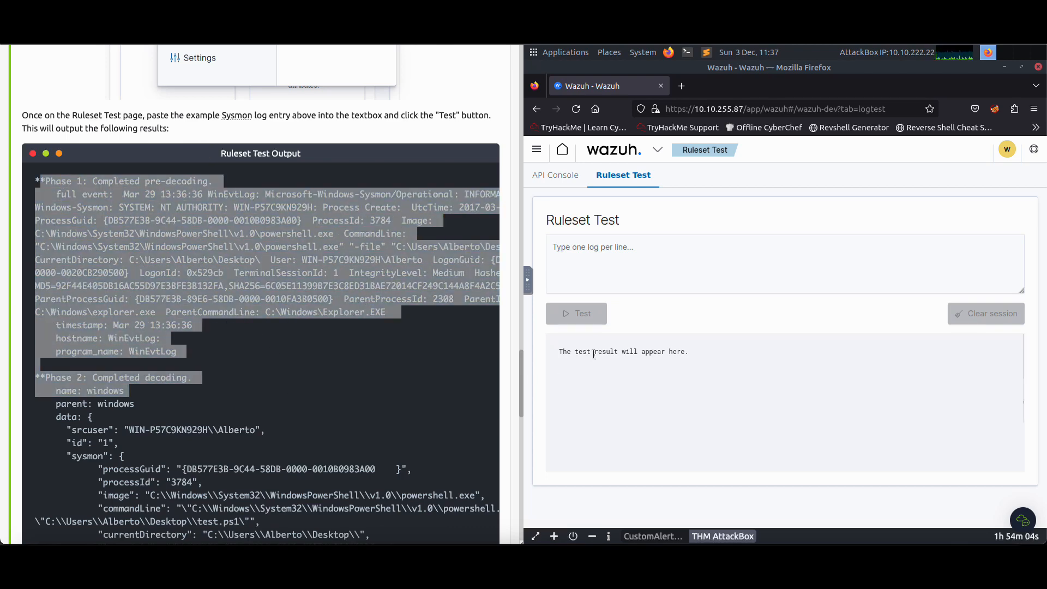
drag(606, 355, 580, 378)
scroll(377, 352, down, 10)
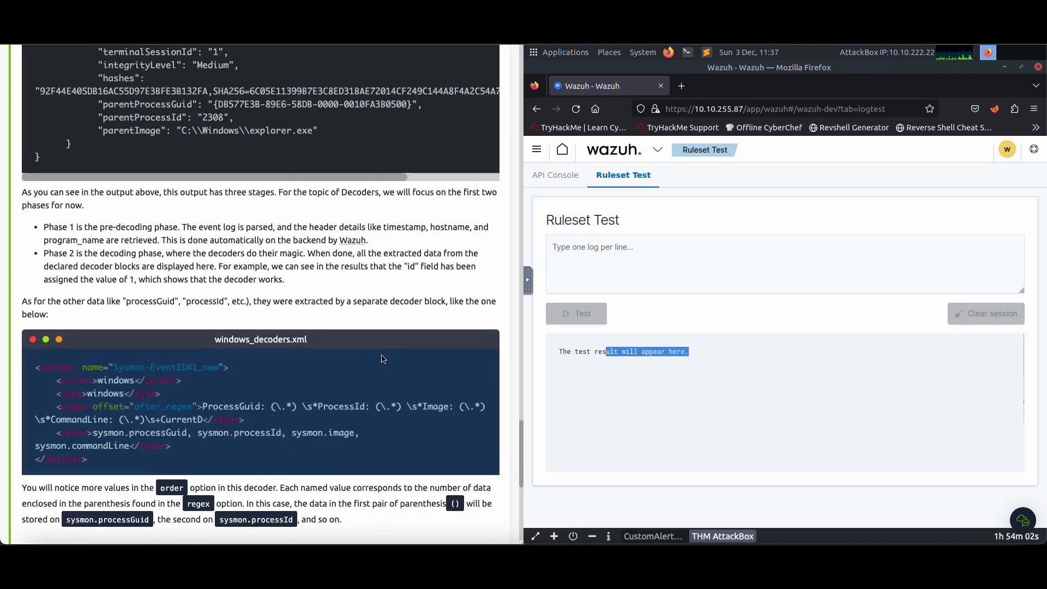
drag(391, 354, 229, 323)
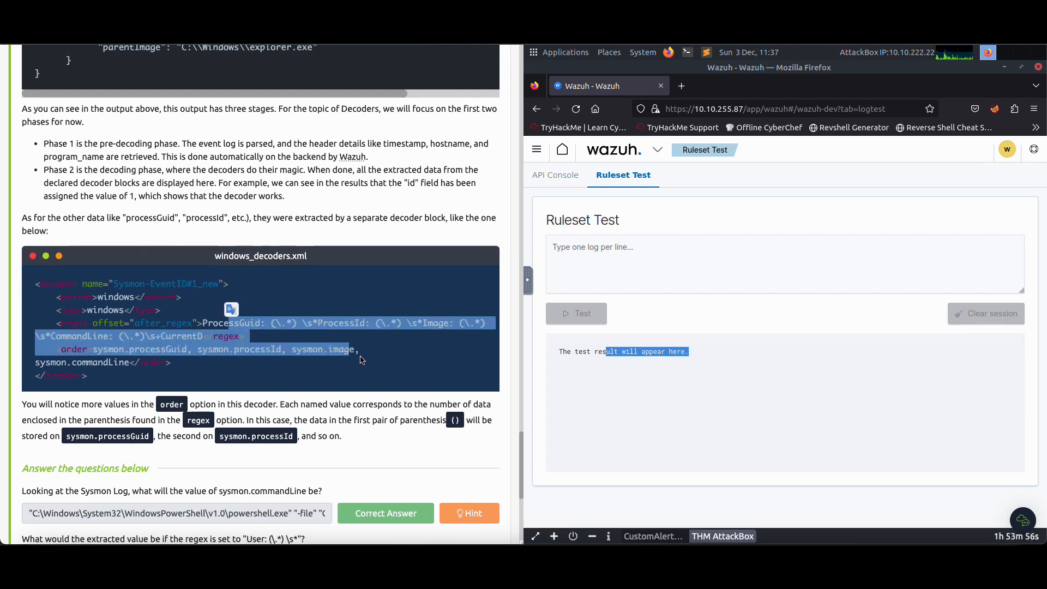
click(600, 291)
right_click(613, 266)
click(654, 338)
drag(623, 248, 542, 250)
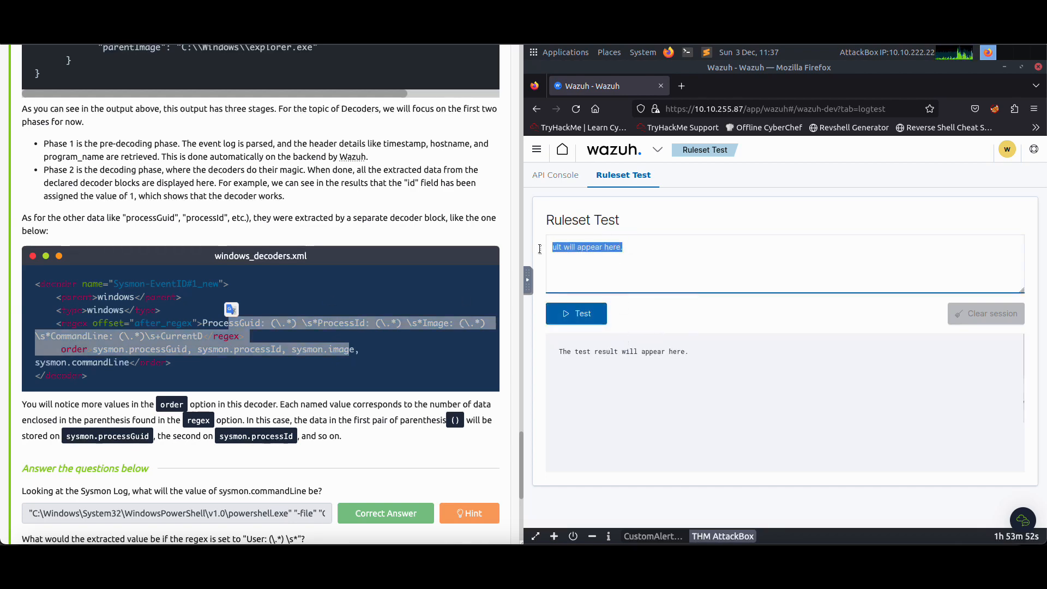
key(BackSpace)
Copy the complete example Sysmon Log entry from Task 2 again, from the timestamp through ParentCommandLine
scroll(482, 248, up, 10)
scroll(482, 249, up, 20)
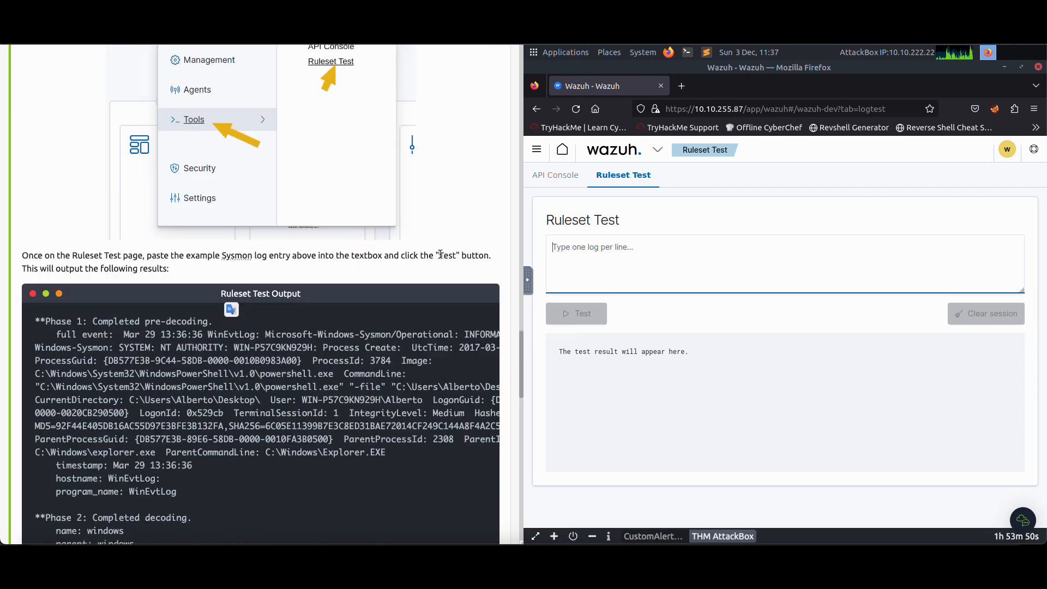
scroll(319, 241, up, 5)
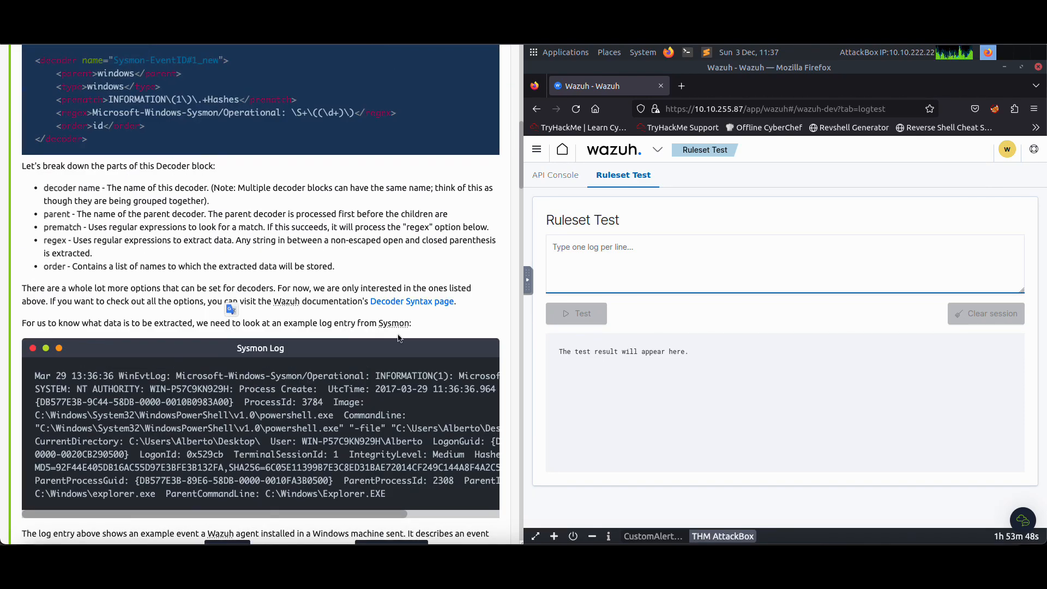
drag(35, 376, 392, 499)
right_click(391, 499)
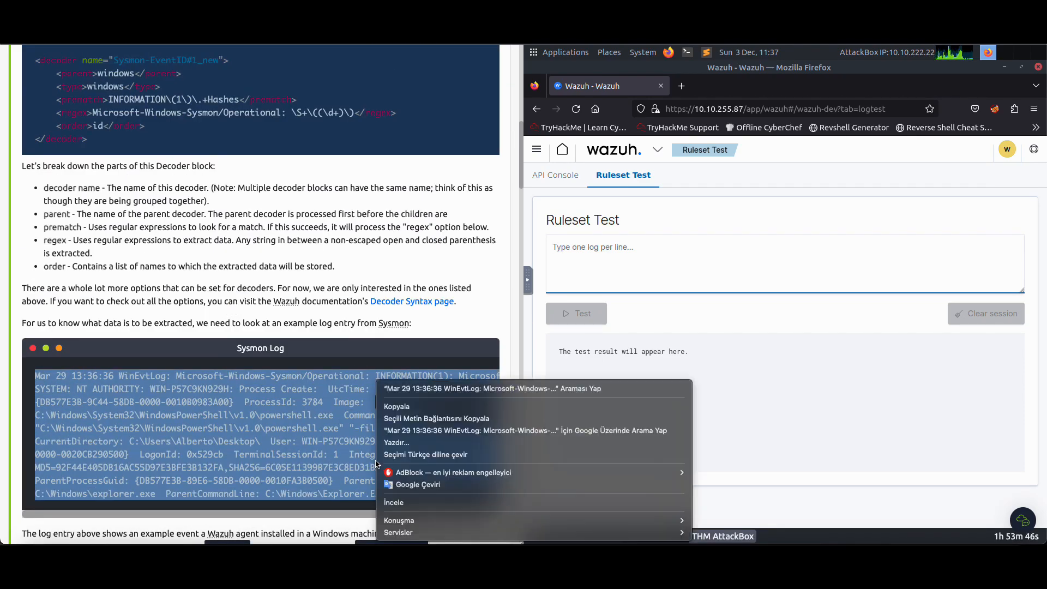
click(403, 405)
Paste the copied Sysmon log entry into the Ruleset Test input and run the test
click(585, 252)
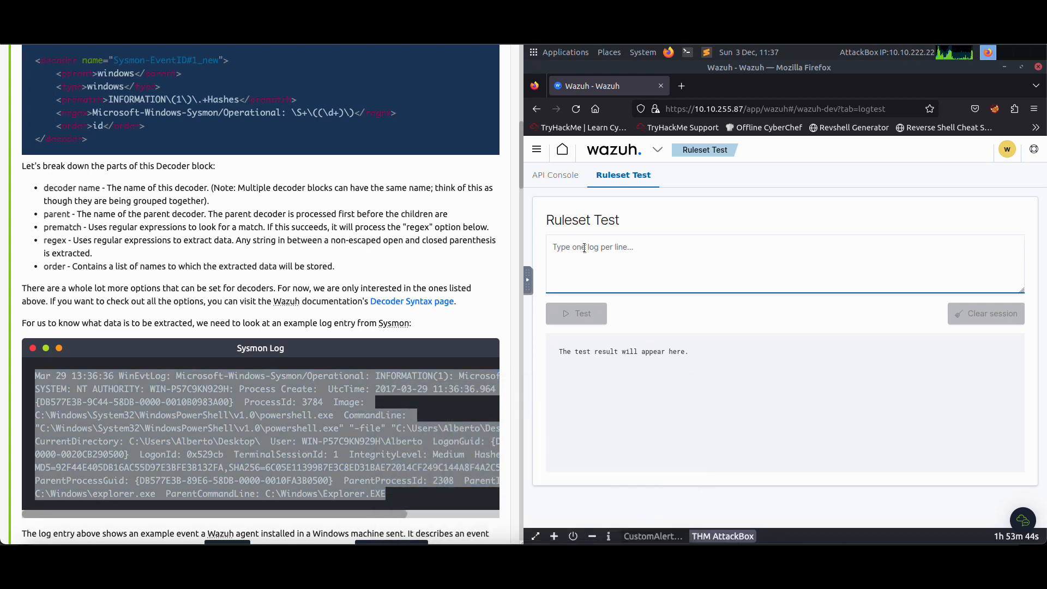
key(ctrl+v)
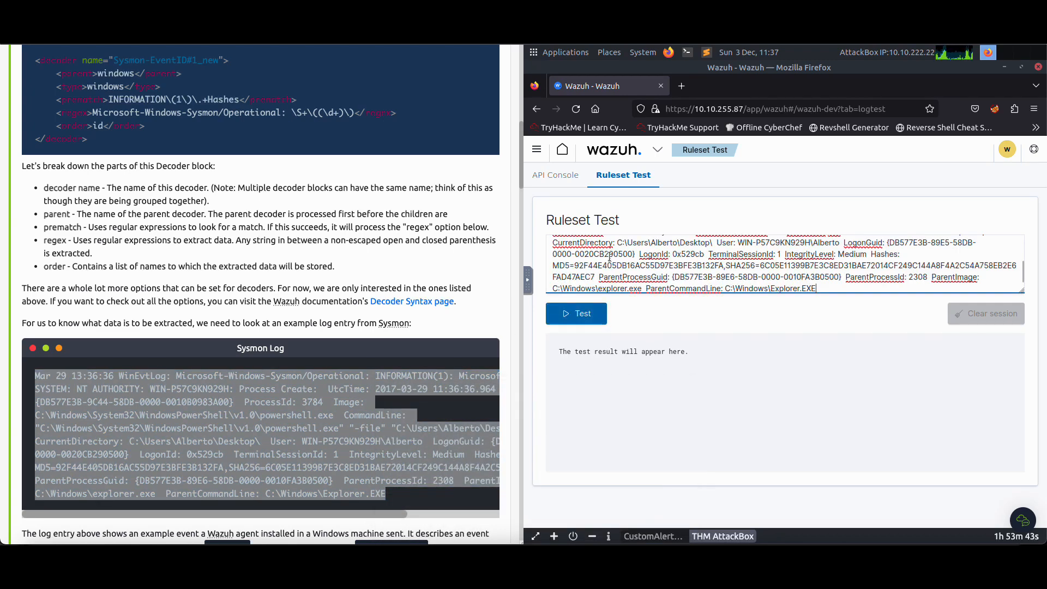
click(577, 315)
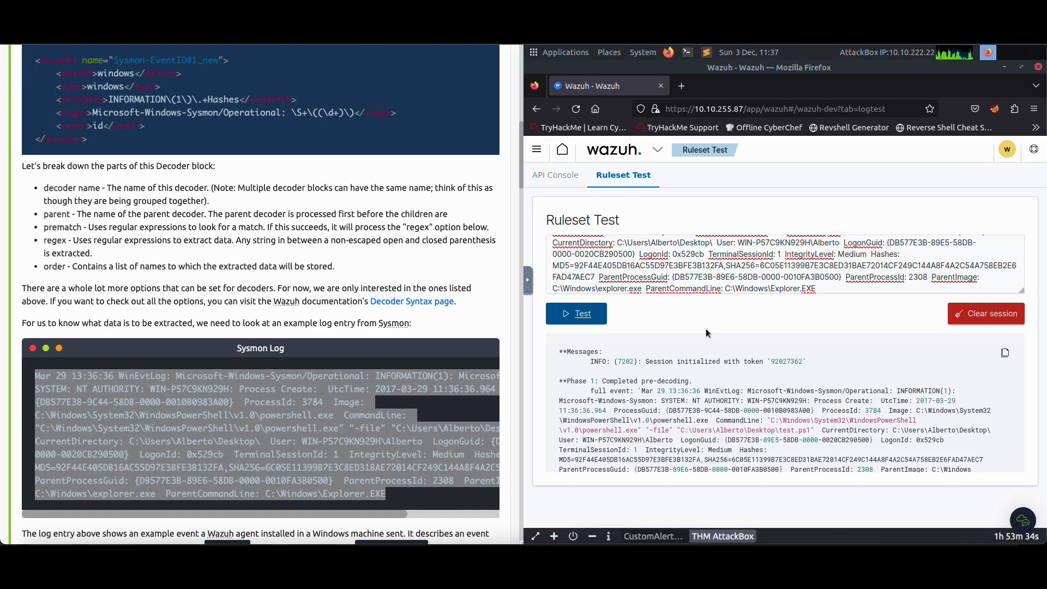
Review the test output, return to the Task 2 questions and read the hint for the sysmon.commandLine question
scroll(710, 349, down, 5)
scroll(328, 422, down, 8)
scroll(328, 423, down, 20)
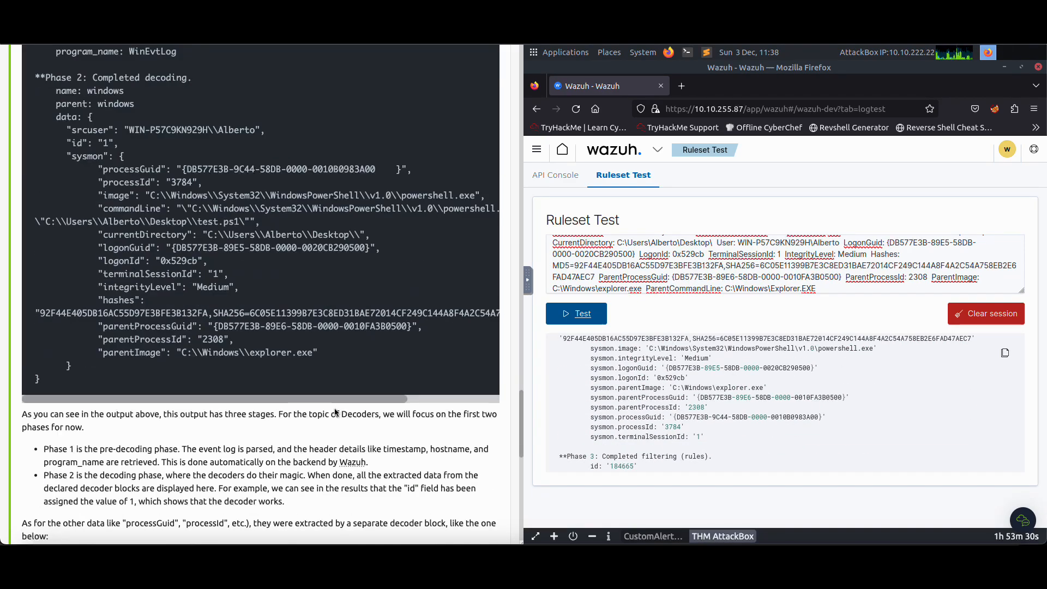
scroll(335, 409, down, 6)
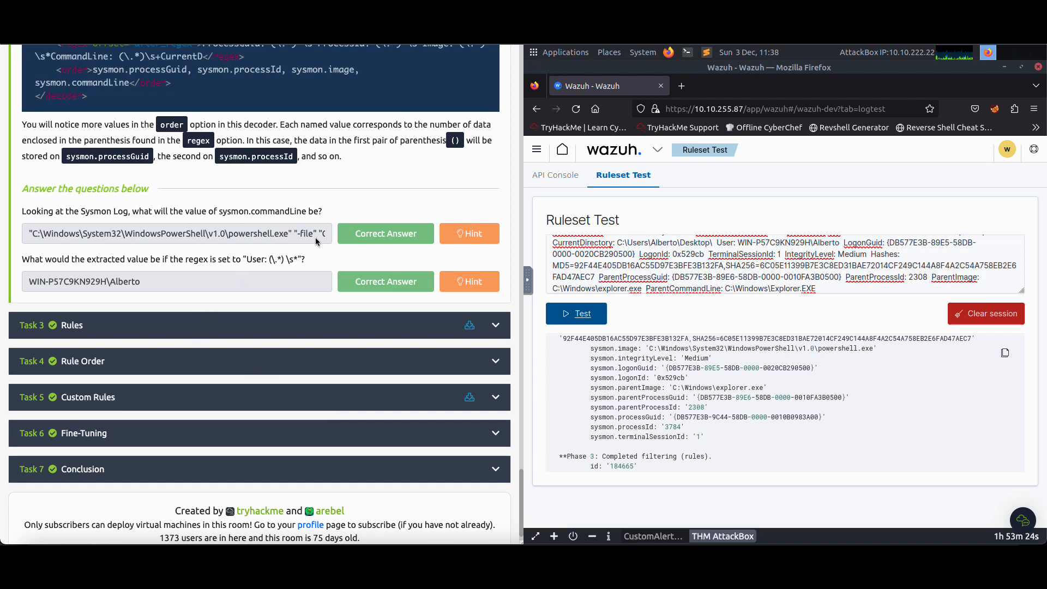
click(452, 234)
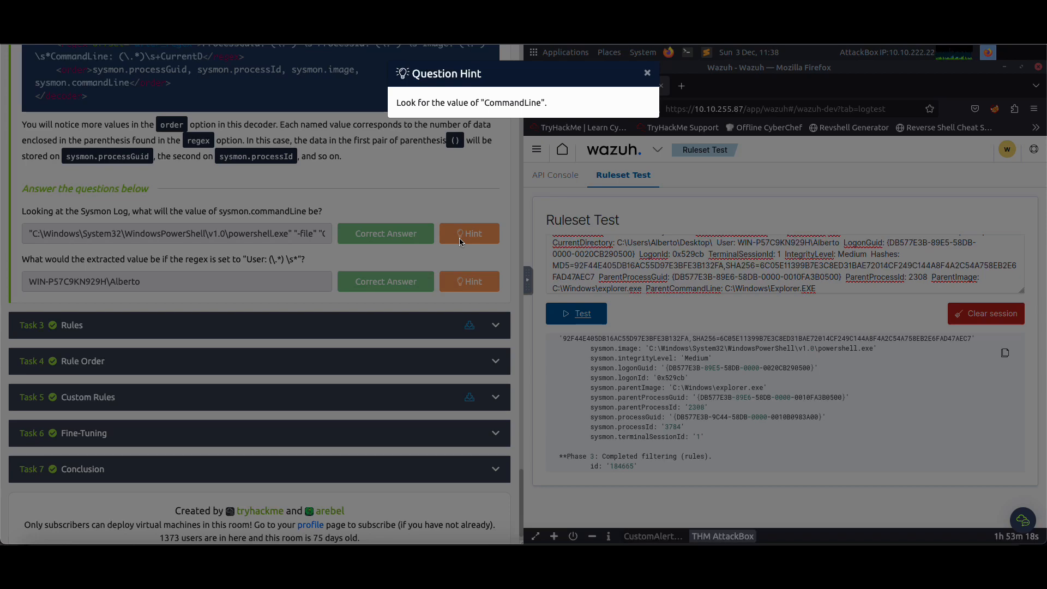
click(443, 201)
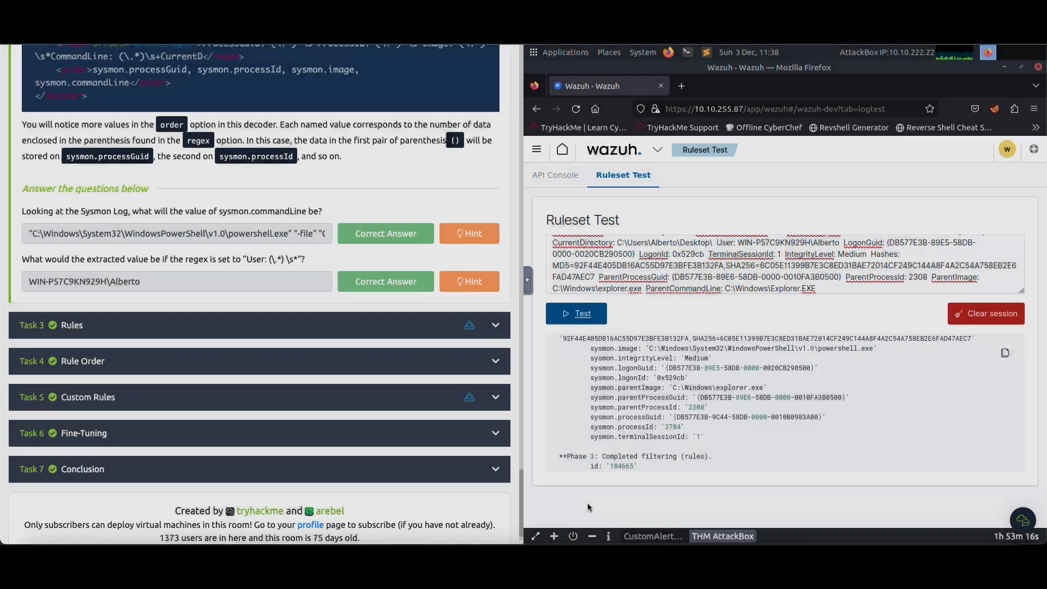
Examine the Phase 2 decoding and Phase 3 filtering results of the ruleset test, and return to the log's beginning
scroll(688, 412, down, 2)
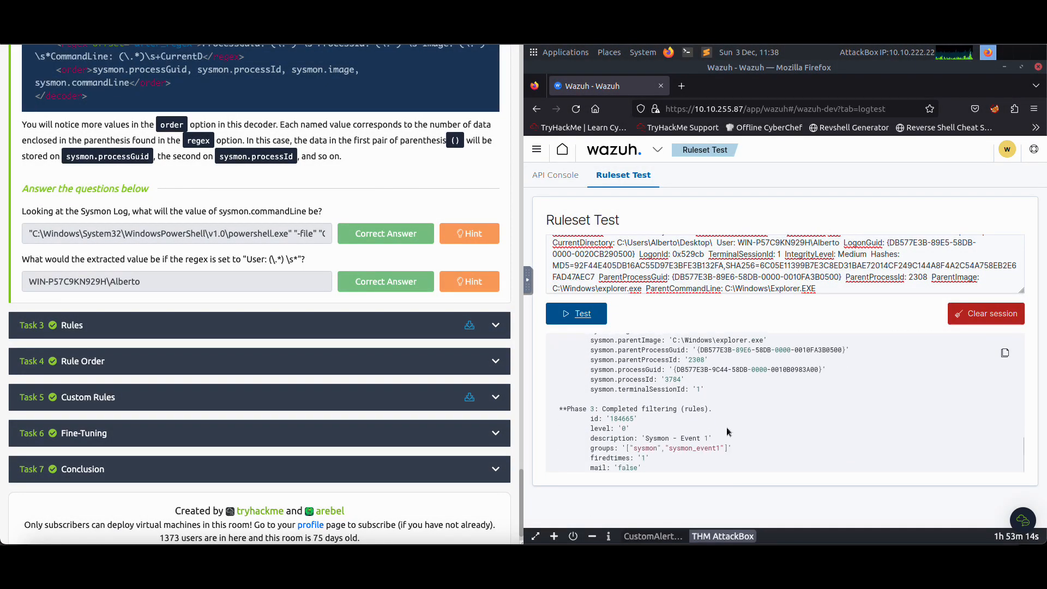
scroll(720, 369, up, 4)
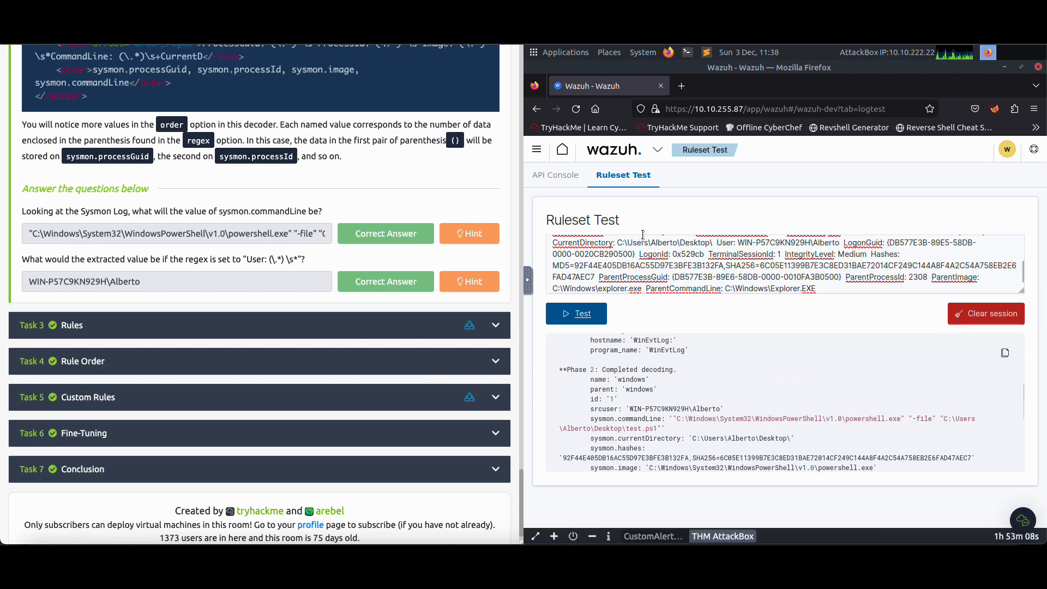
scroll(644, 240, up, 2)
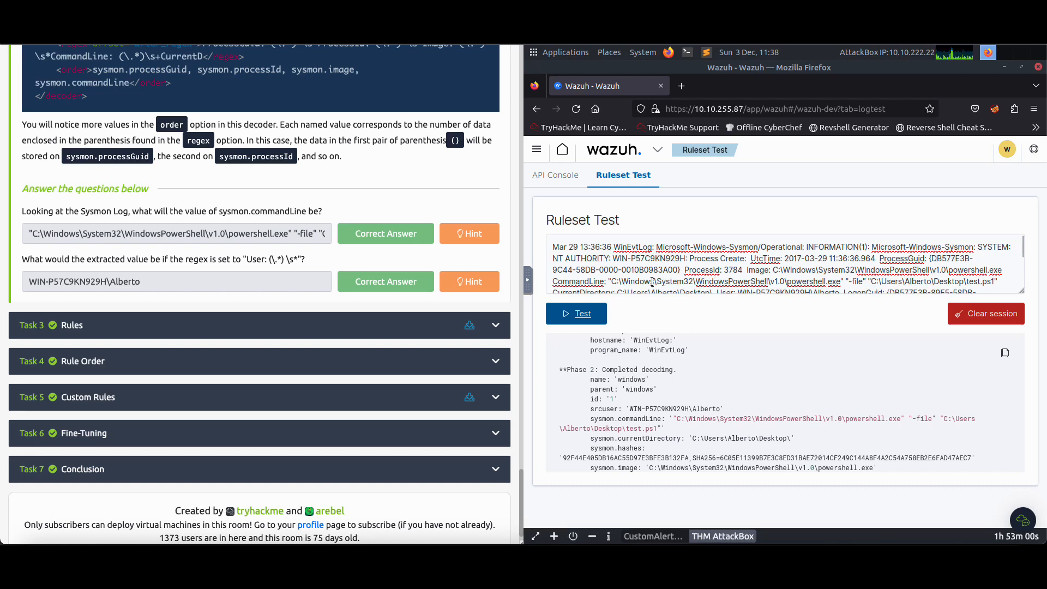
Locate the CommandLine, Image and CurrentDirectory fields in the pasted Sysmon log entry
drag(605, 281, 561, 281)
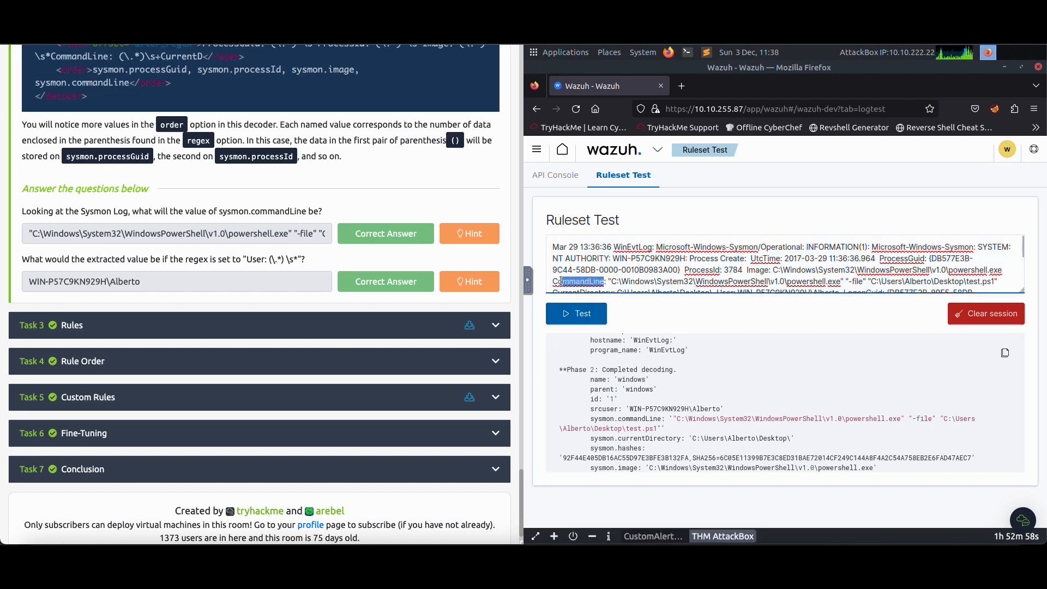
scroll(363, 325, down, 1)
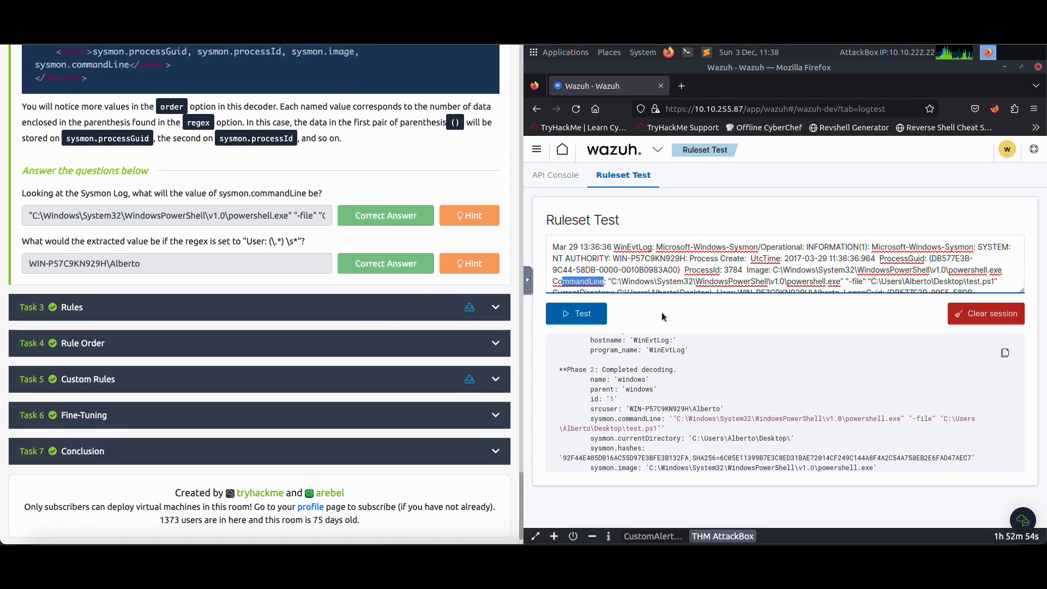
scroll(696, 277, down, 2)
scroll(697, 278, up, 2)
drag(743, 270, 760, 270)
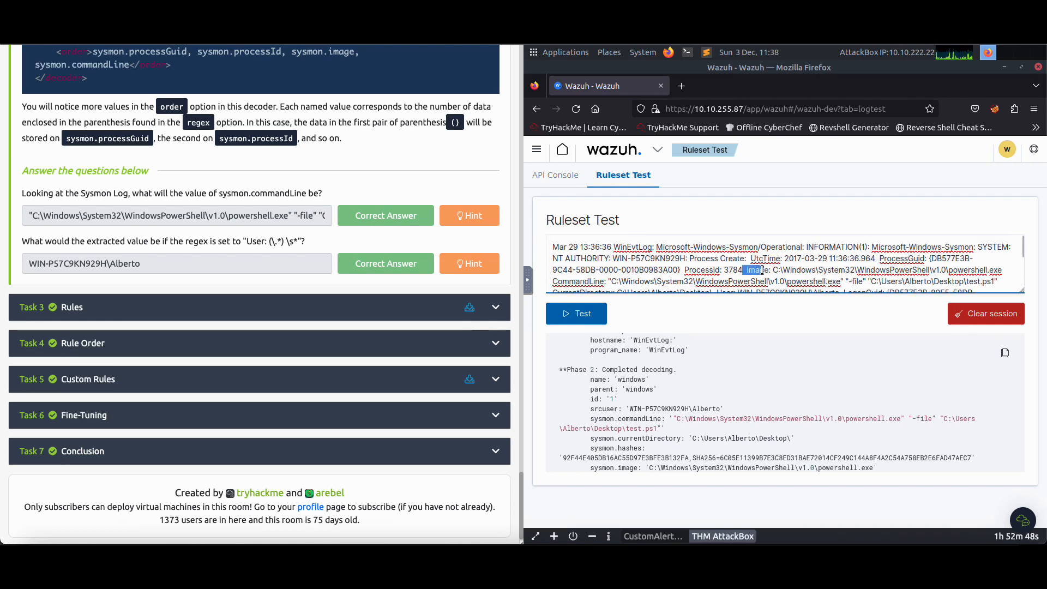
scroll(651, 280, down, 3)
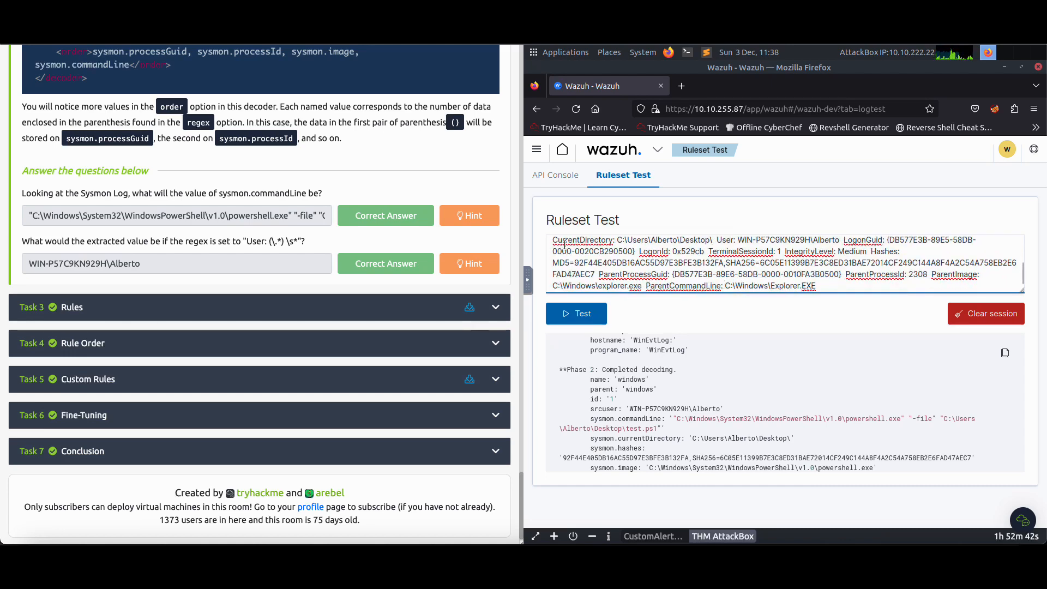
drag(561, 240, 622, 241)
scroll(627, 256, up, 3)
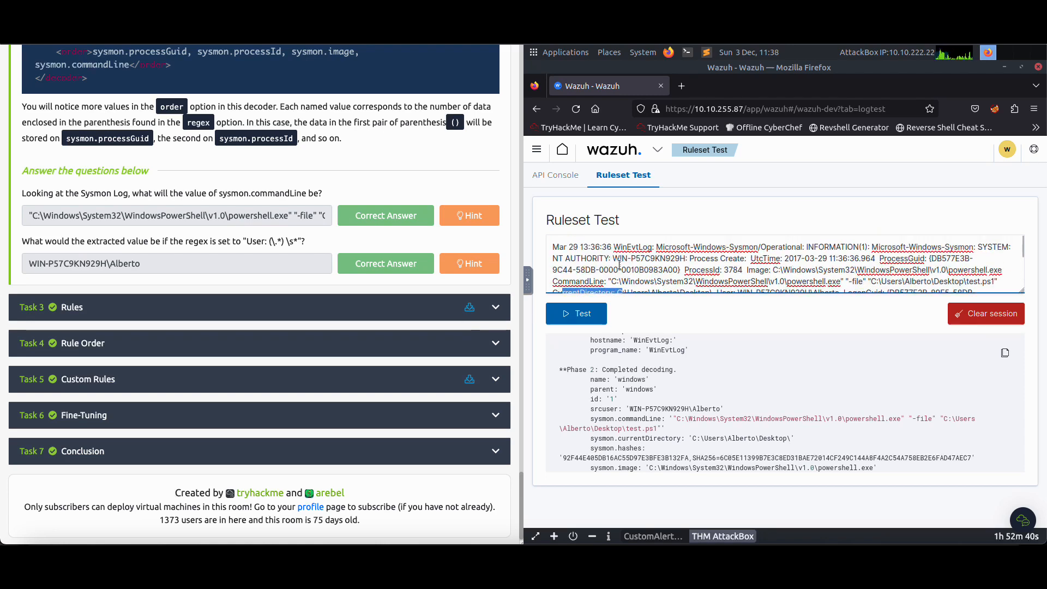
Highlight the full CommandLine value in the pasted log, from the quoted powershell.exe path through the test.ps1 argument
drag(609, 281, 999, 281)
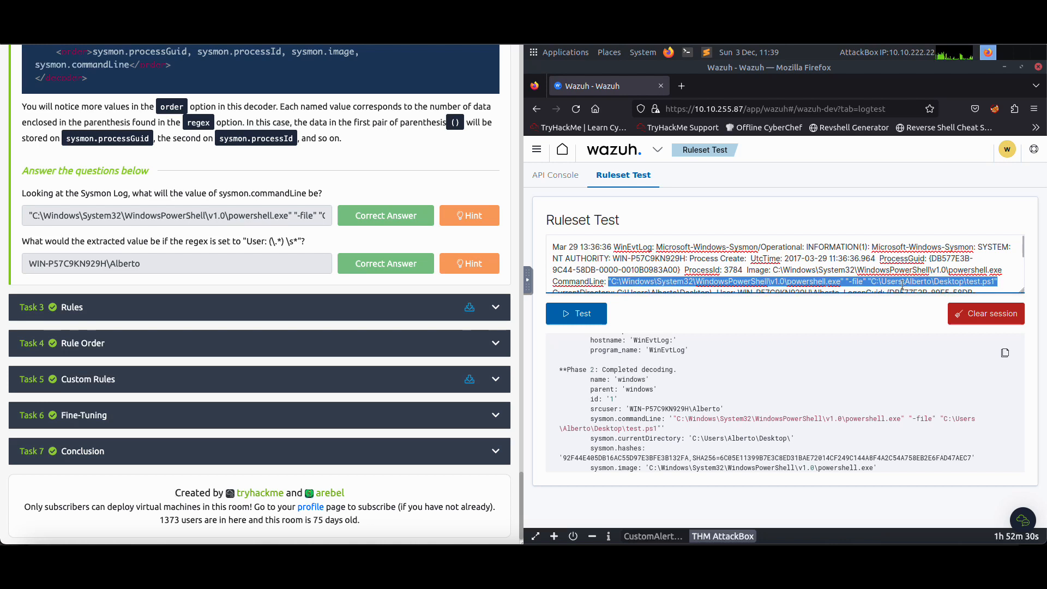
click(609, 281)
drag(610, 281, 997, 282)
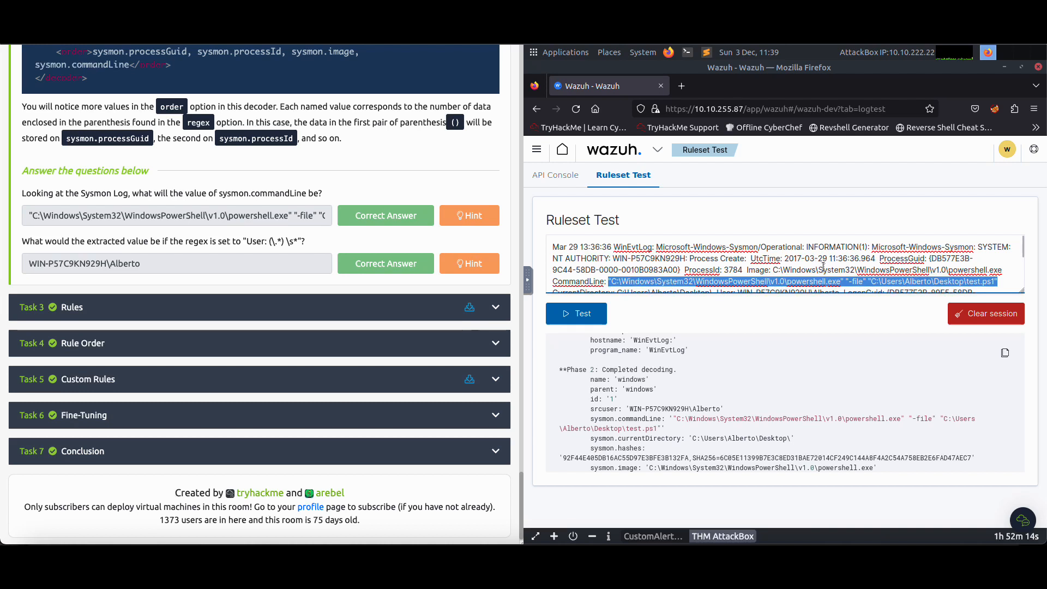
click(1005, 283)
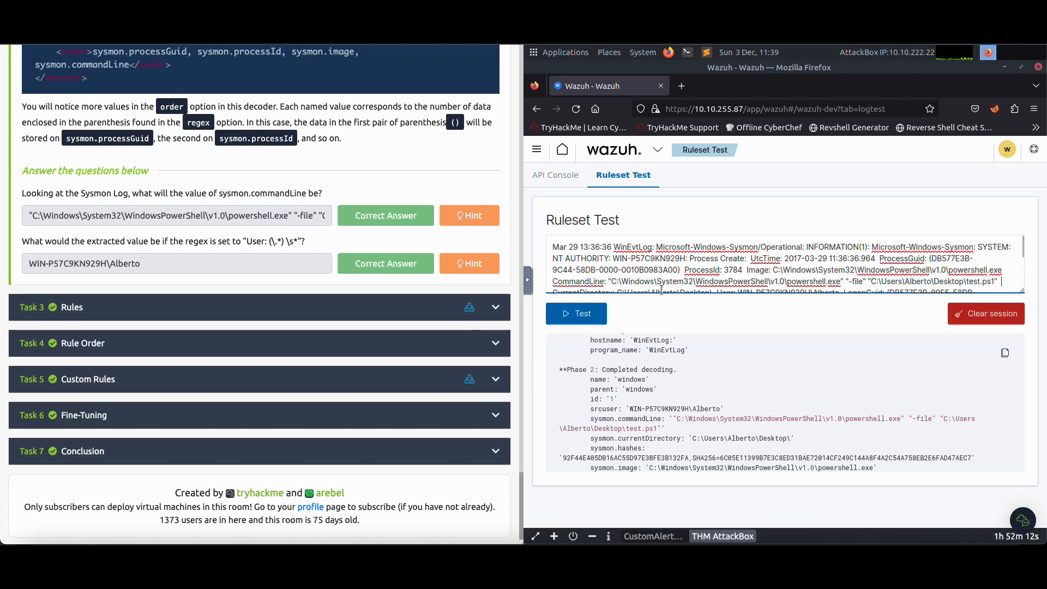
double_click(614, 282)
drag(609, 281, 1002, 283)
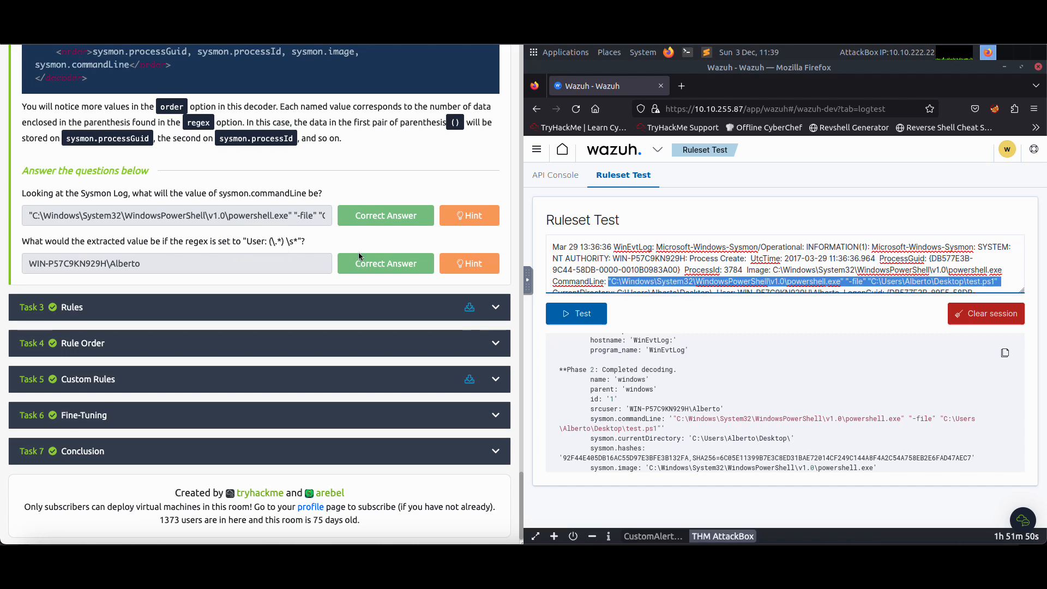
Read the hint for the Task 2 question about the "User: (\.*) \s*" regex and close it
click(469, 263)
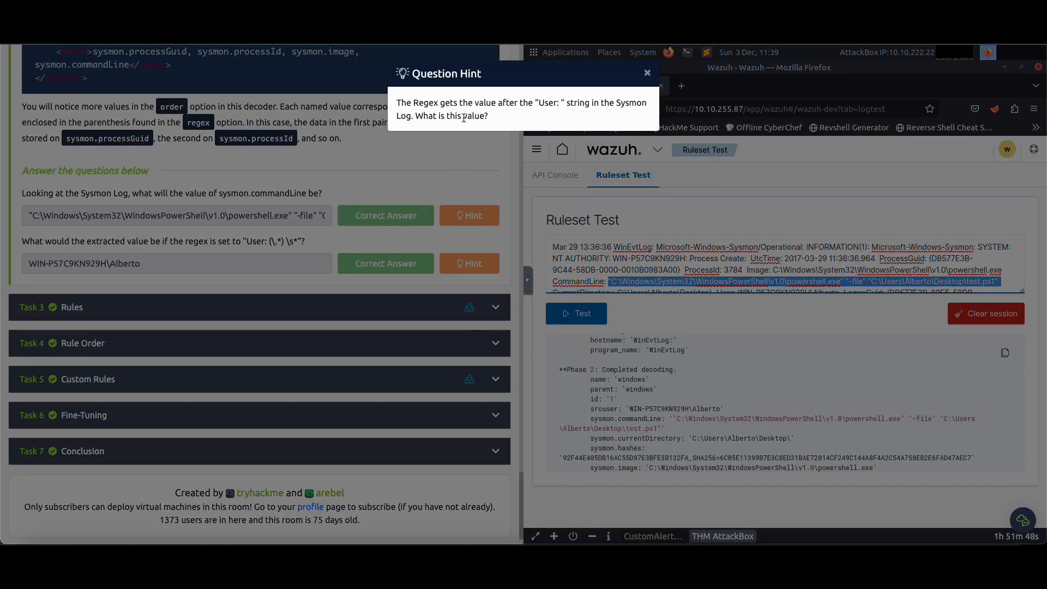
drag(549, 104, 580, 105)
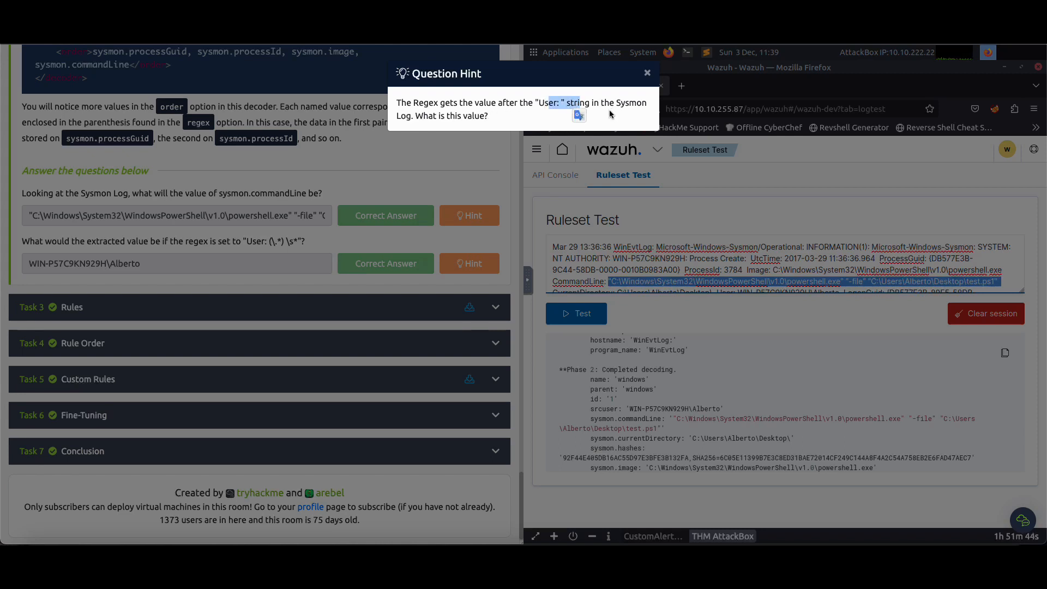
click(476, 119)
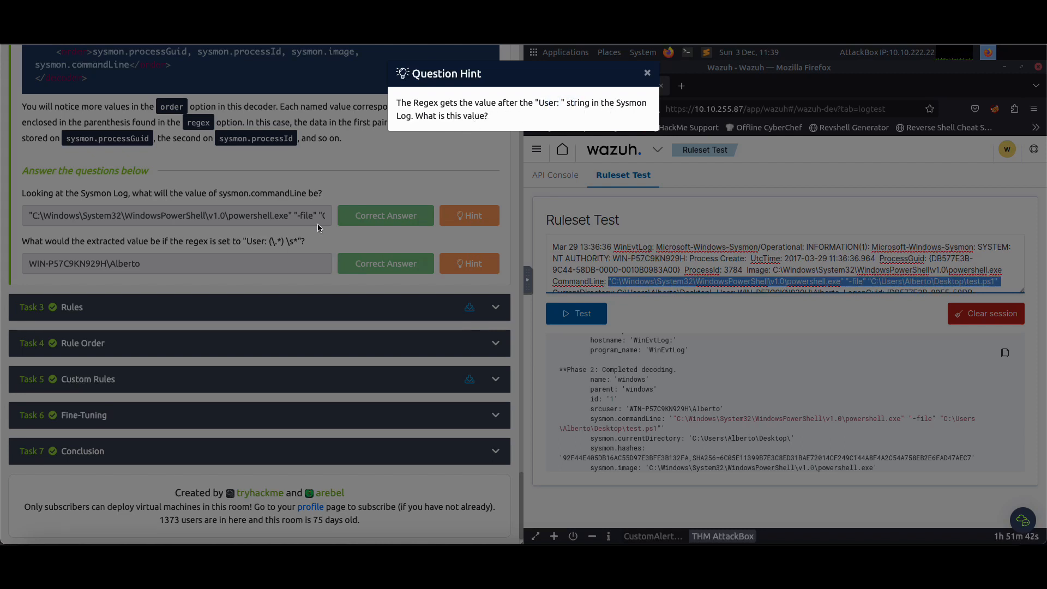
click(363, 179)
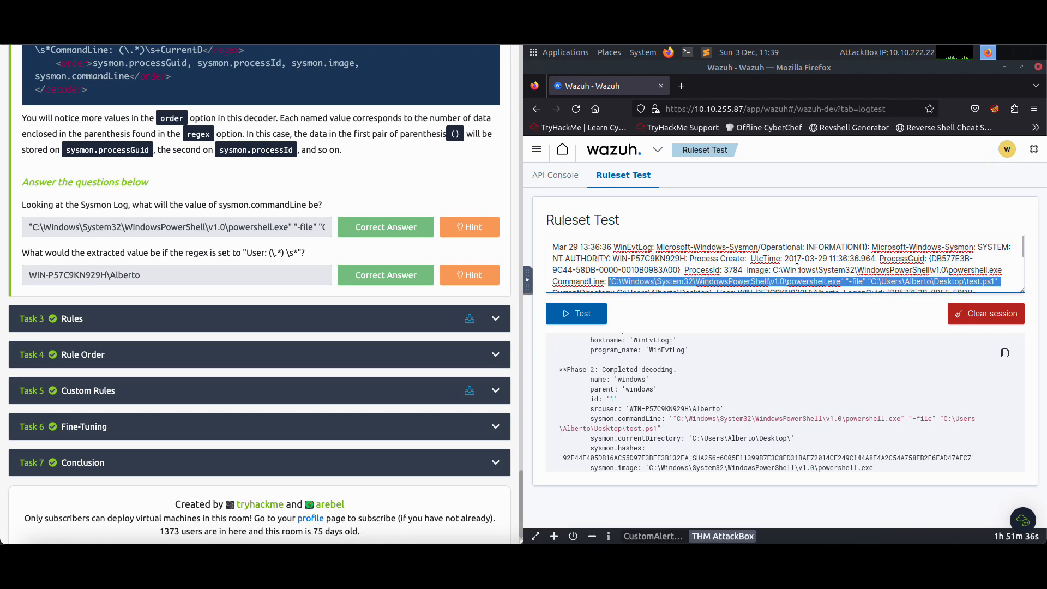
Find the User field in the pasted Sysmon log and highlight the value following it
scroll(798, 268, down, 2)
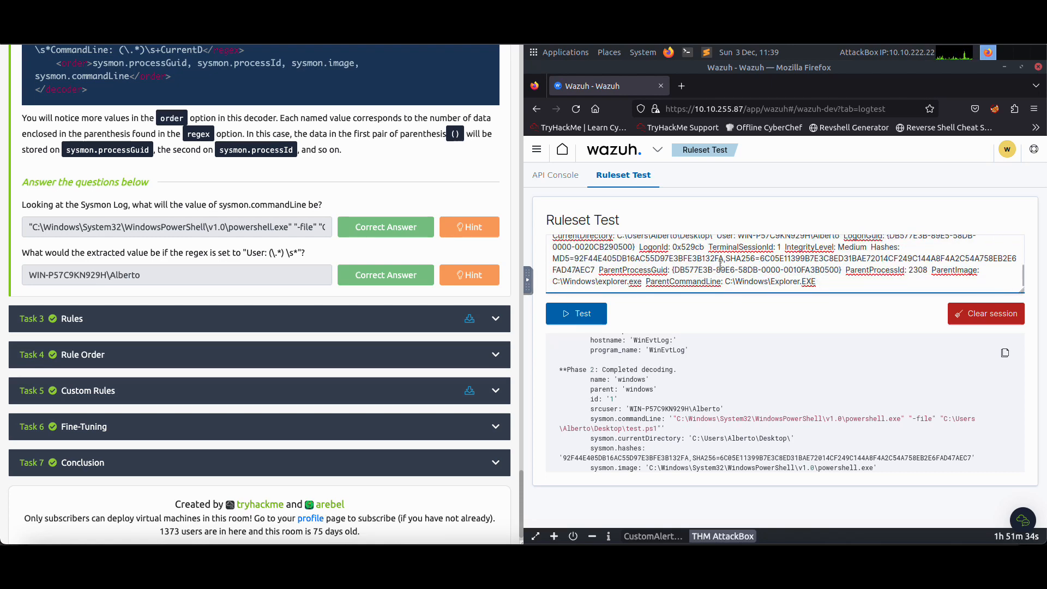
scroll(724, 262, up, 2)
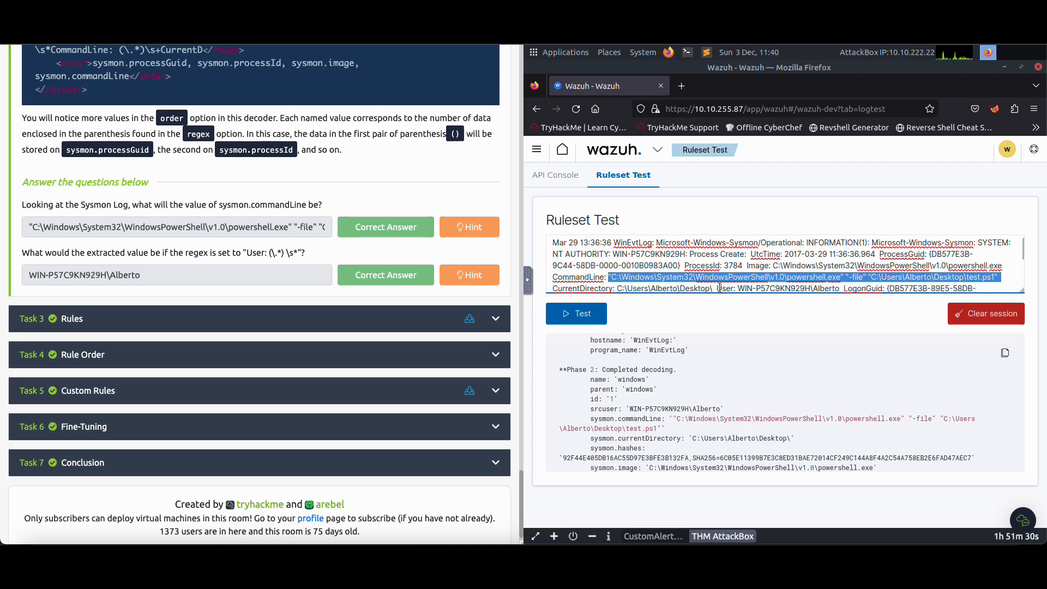
drag(718, 288, 735, 288)
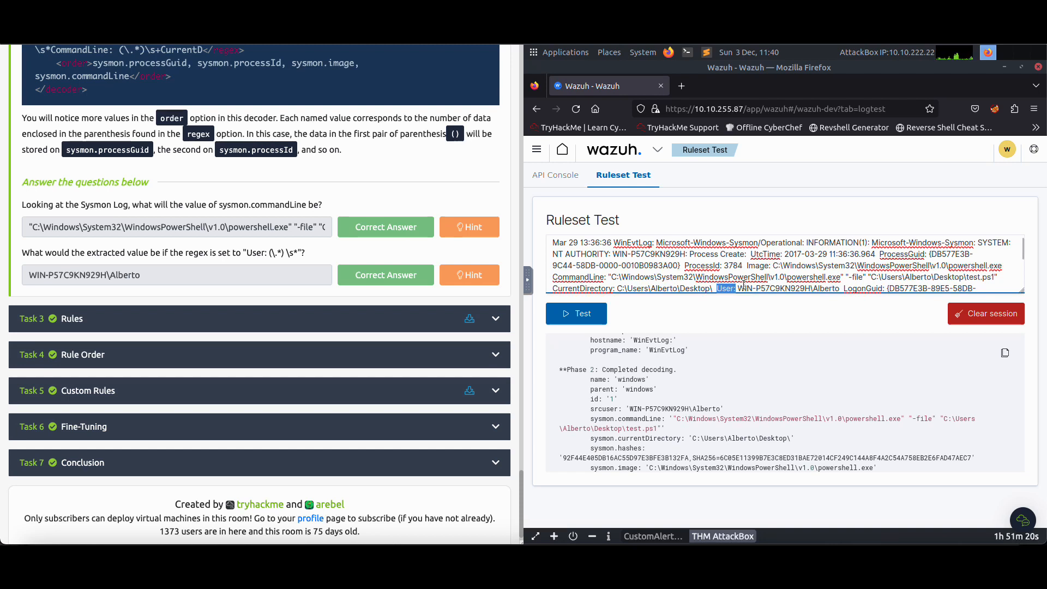
drag(740, 289, 841, 289)
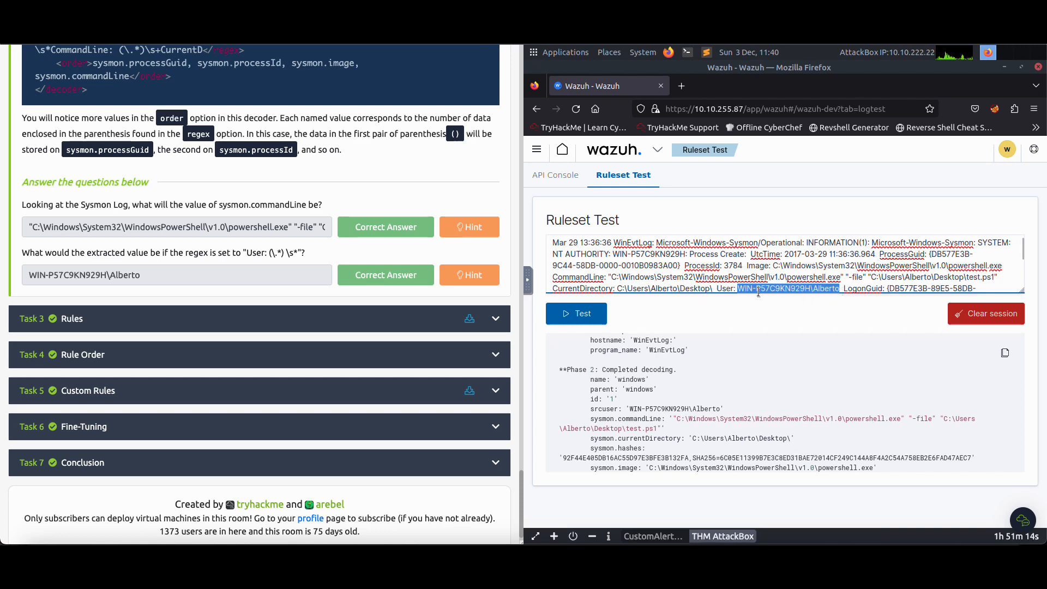
drag(736, 288, 844, 290)
Open Task 3 Rules and examine the sysmon_rules.xml example that matches svchost.exe in the sysmon.image field
click(174, 324)
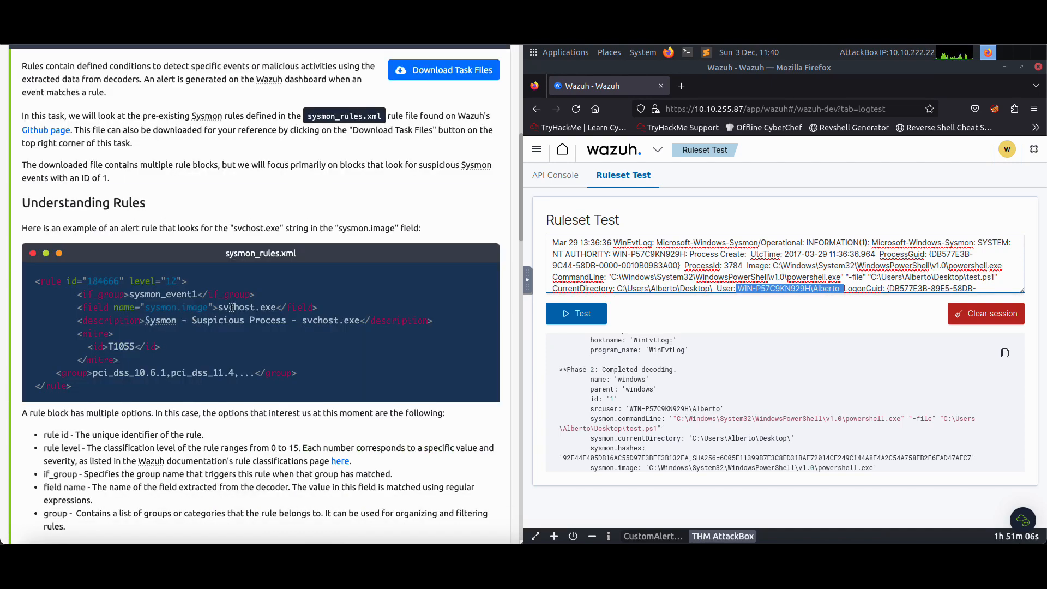
scroll(231, 307, down, 10)
scroll(231, 306, down, 5)
scroll(228, 308, up, 15)
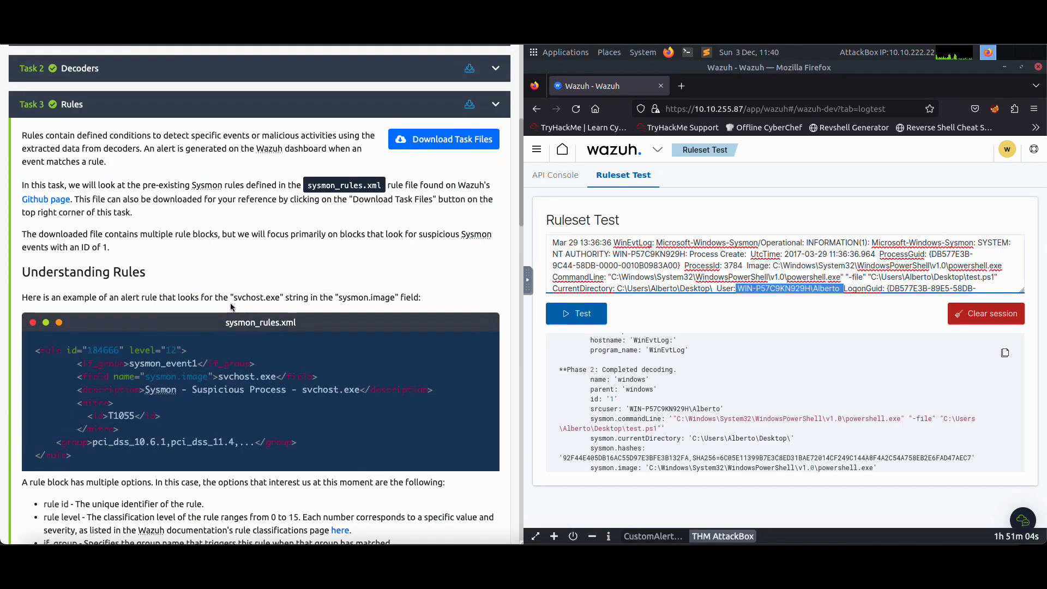
scroll(226, 309, down, 4)
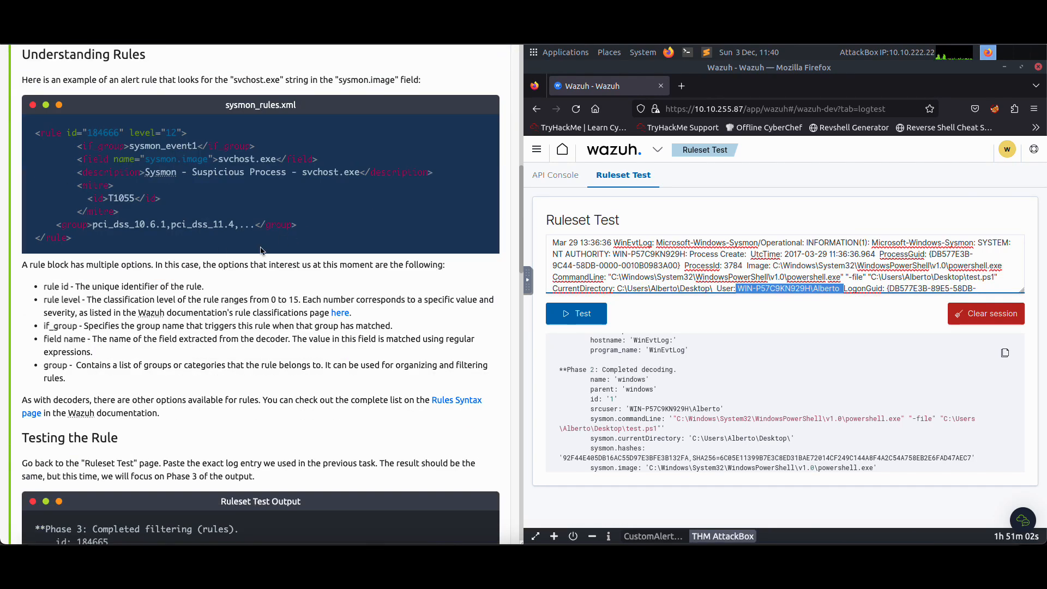
drag(111, 245, 36, 129)
Compare the sample Phase 3 output under Testing the Rule with the Ruleset Test result in Wazuh
scroll(131, 264, down, 6)
drag(167, 334, 28, 173)
scroll(607, 391, down, 3)
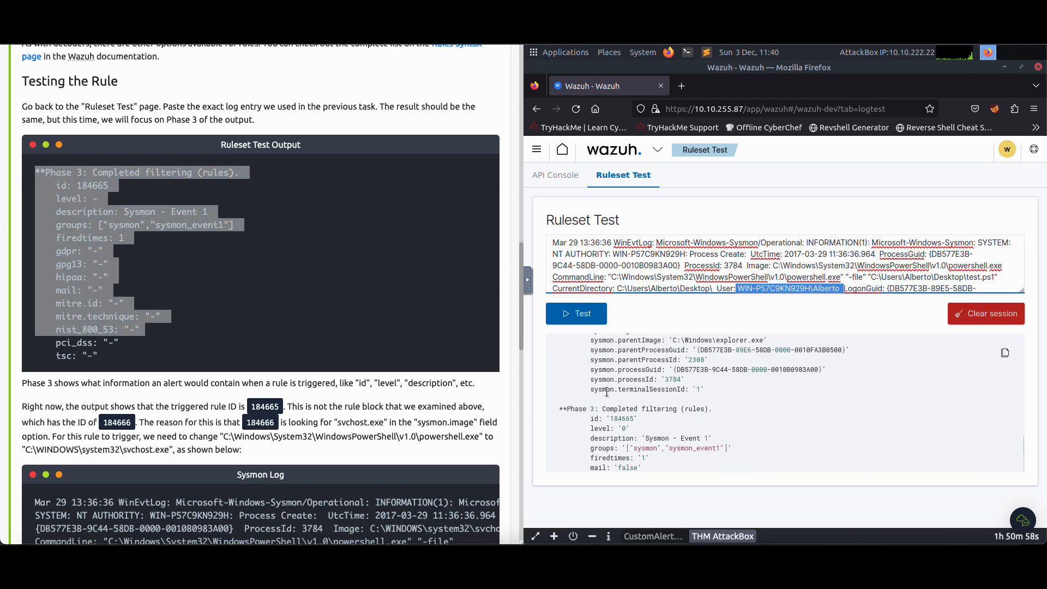
scroll(576, 378, up, 5)
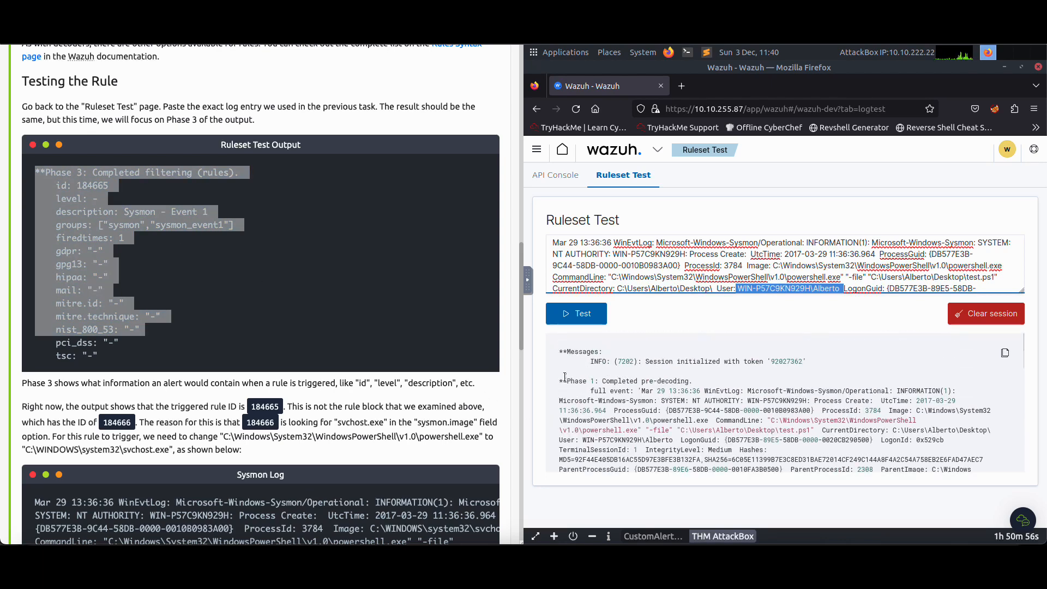
Examine the Phase 1, Phase 2 and Phase 3 sections of the Ruleset Test result, highlighting each heading and the Phase 3 fields
drag(565, 380, 621, 379)
scroll(632, 377, down, 5)
scroll(583, 373, up, 3)
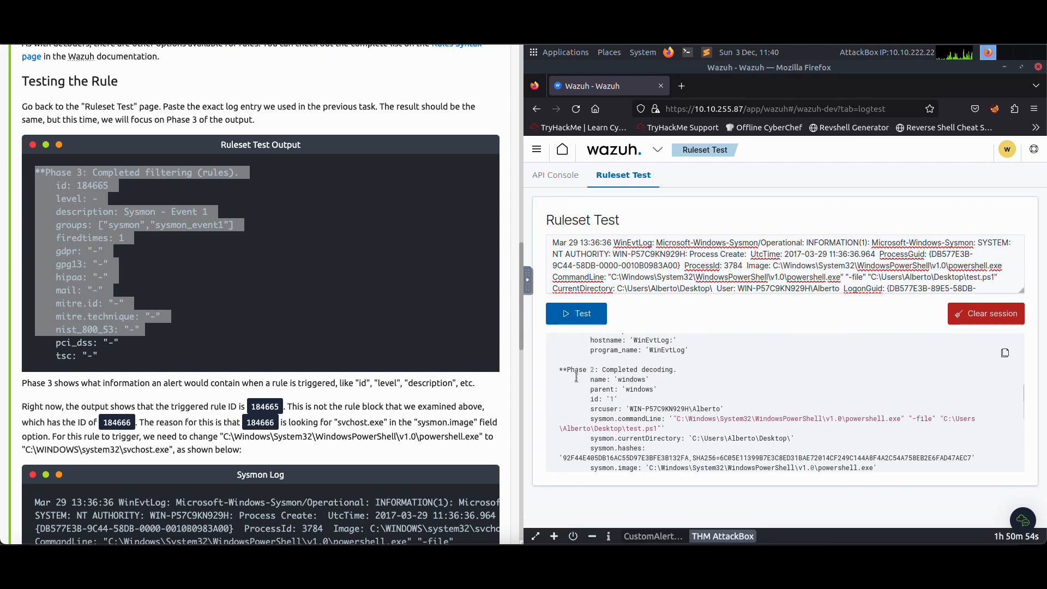
drag(568, 373, 642, 371)
scroll(641, 371, down, 3)
drag(559, 414, 612, 409)
scroll(253, 323, down, 10)
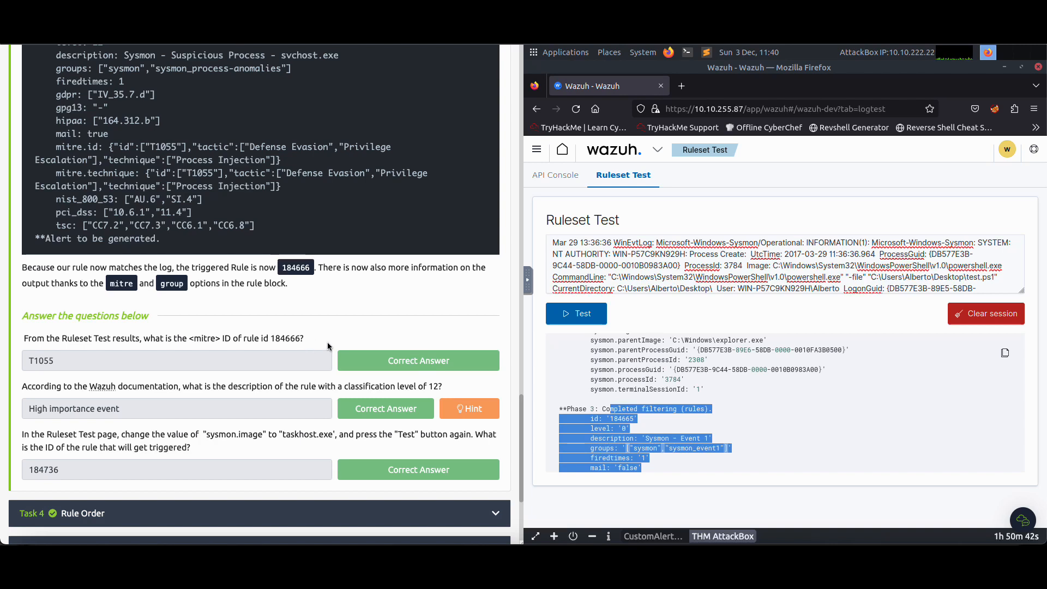
Read the Task 3 question on the mitre ID of rule 184666 and review the sample Ruleset Test output above it
drag(277, 341, 297, 339)
scroll(231, 311, up, 1)
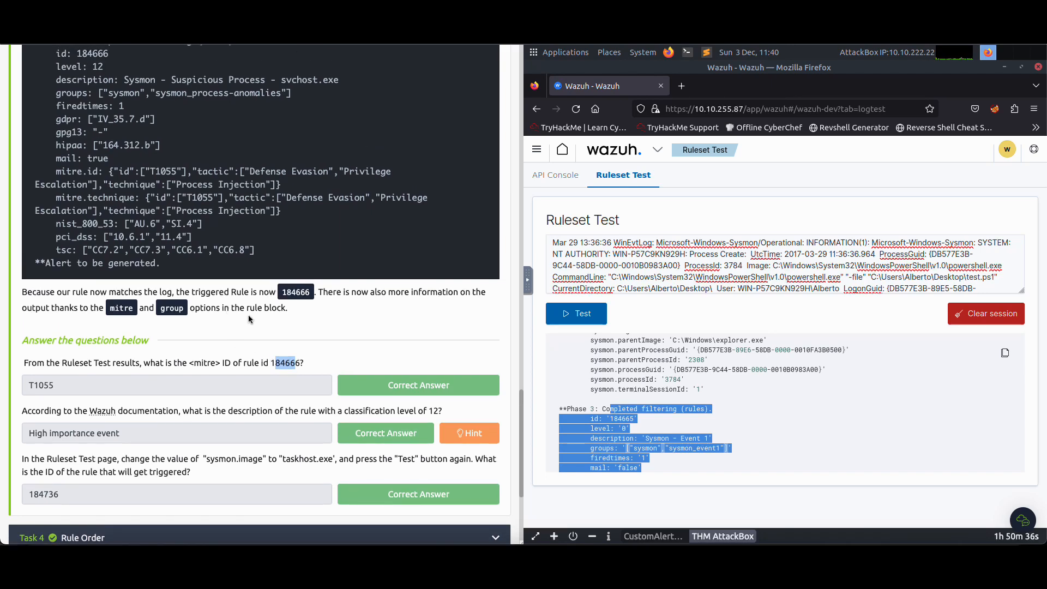
scroll(338, 334, up, 10)
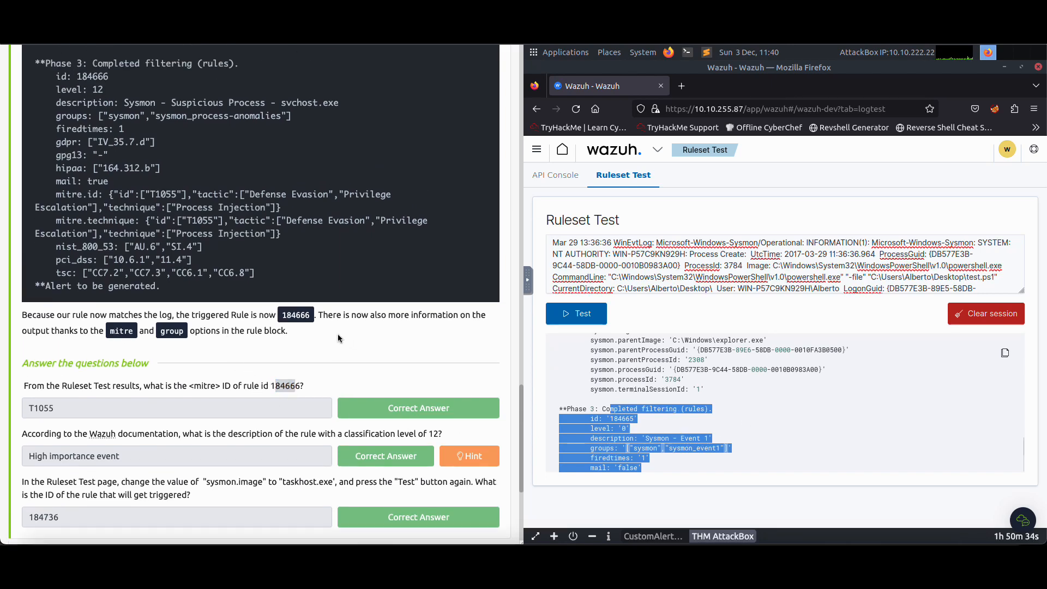
scroll(328, 334, down, 10)
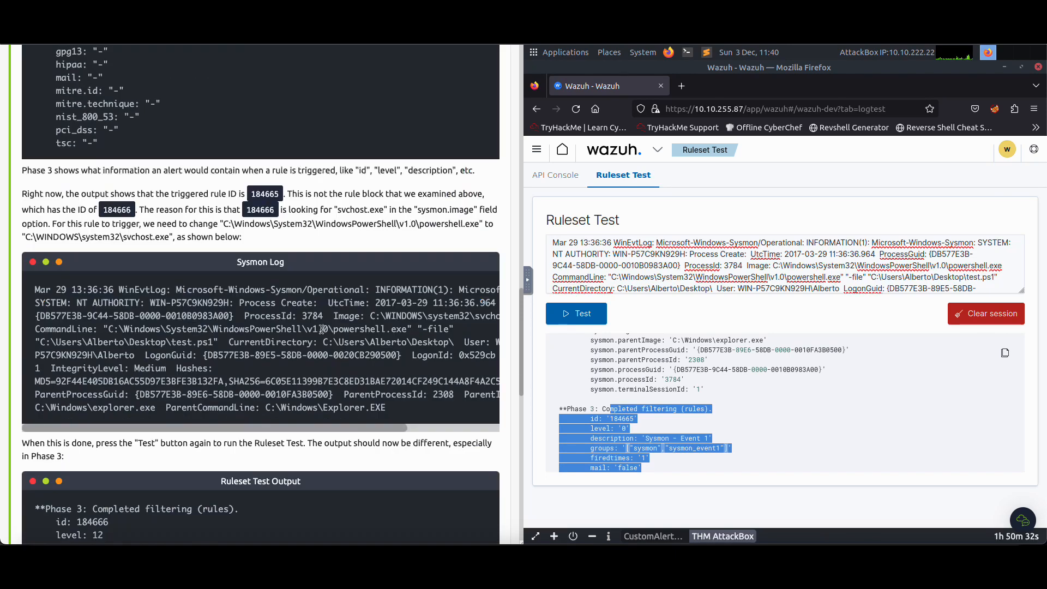
scroll(343, 360, up, 1)
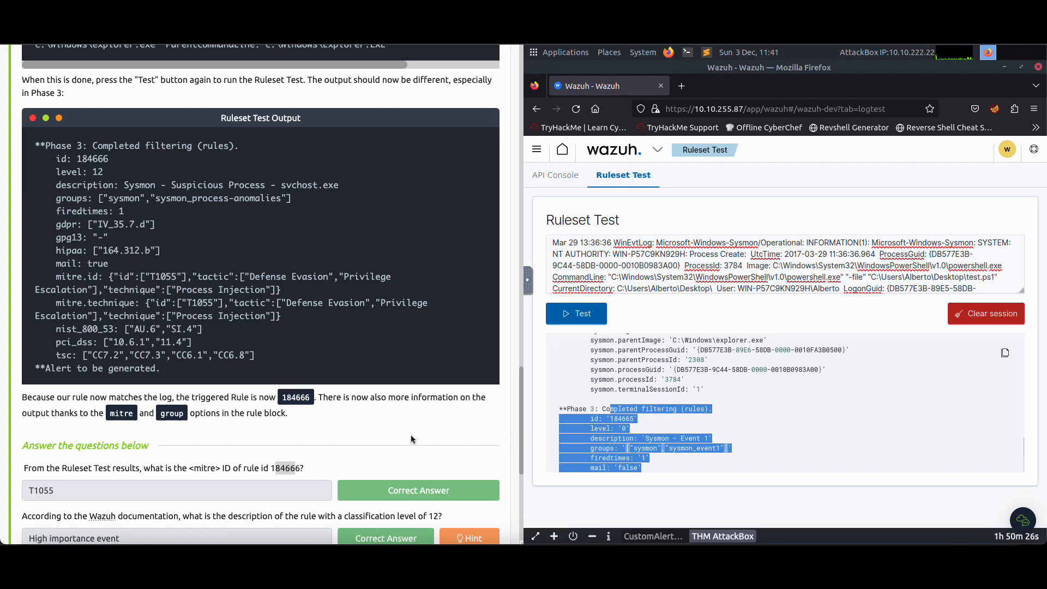
Search the Wazuh Ruleset Test page for "mitre", clear the search term, and read through the output to Phase 3
click(769, 427)
scroll(410, 431, down, 1)
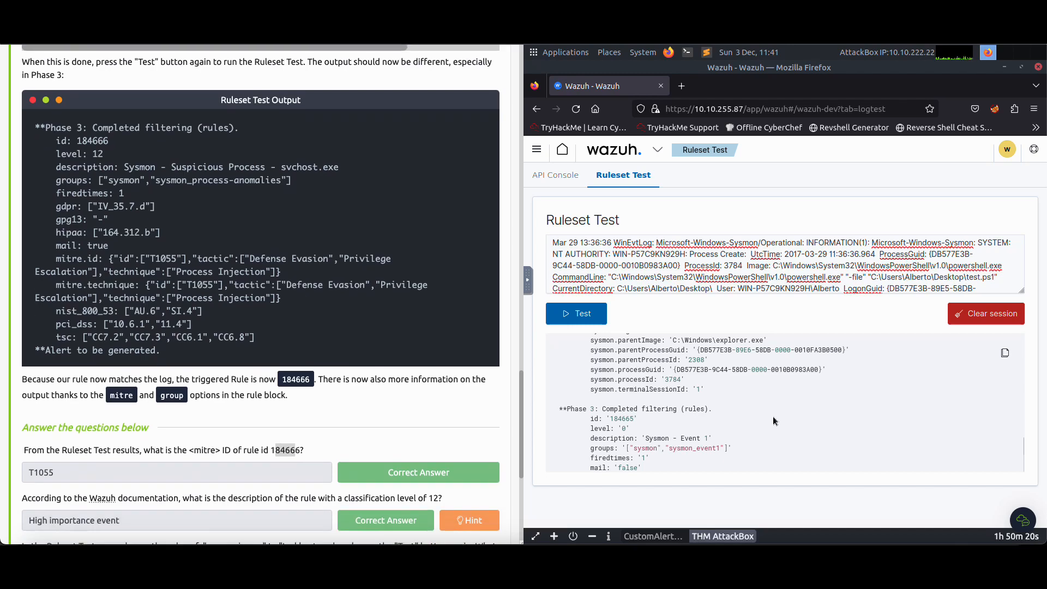
key(ctrl+f)
text(mirt)
key(BackSpace)
key(BackSpace)
text(tre)
key(BackSpace)
key(BackSpace)
key(BackSpace)
key(BackSpace)
key(BackSpace)
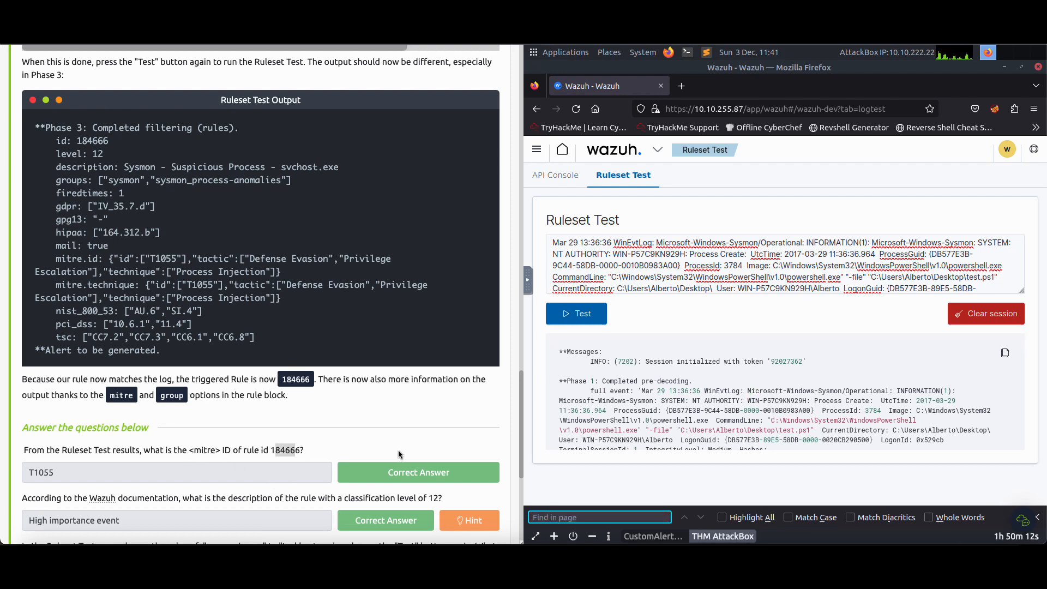
scroll(606, 422, down, 3)
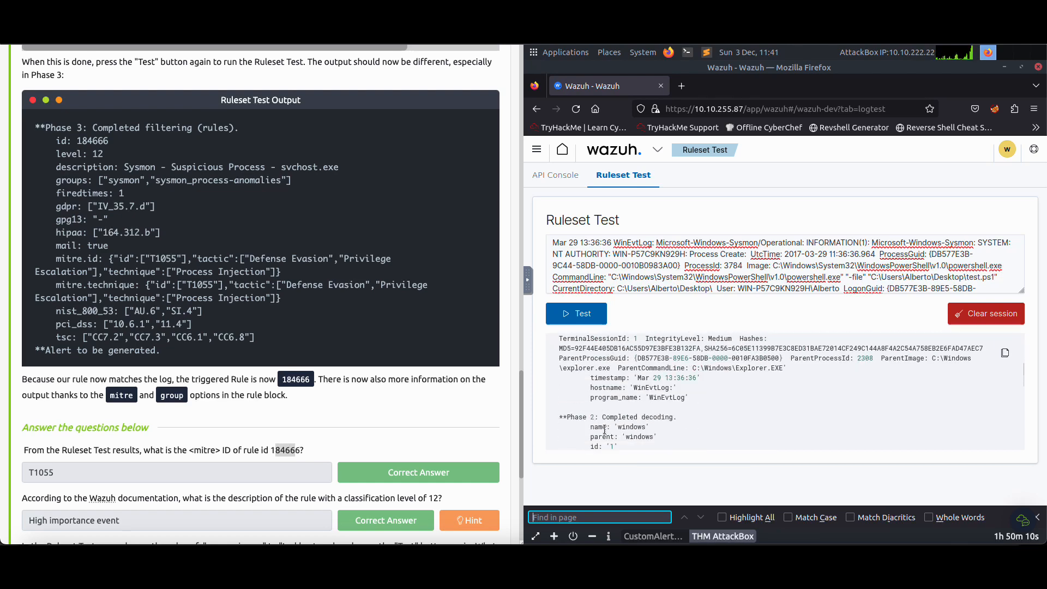
scroll(605, 429, down, 8)
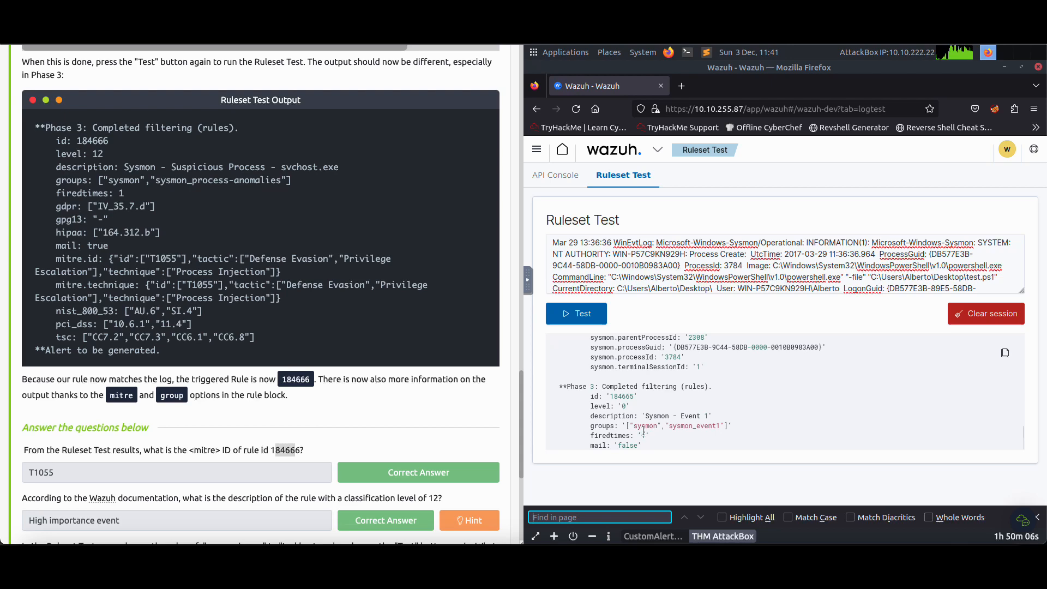
Copy the full sample Sysmon log with the svchost.exe image path from the Testing the Rule section of Task 3
scroll(405, 410, up, 2)
scroll(417, 418, up, 10)
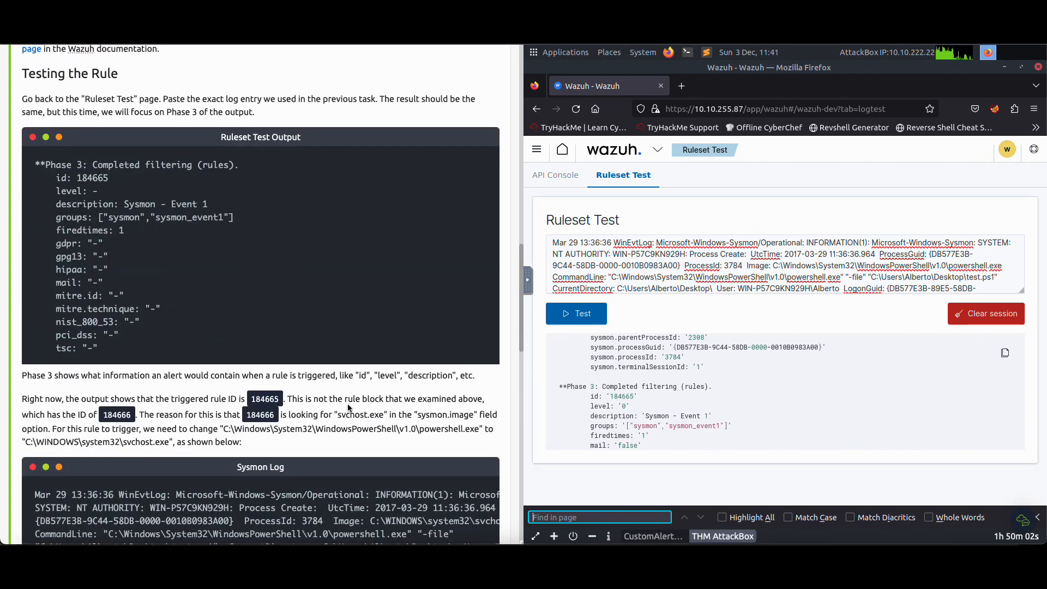
scroll(273, 370, up, 10)
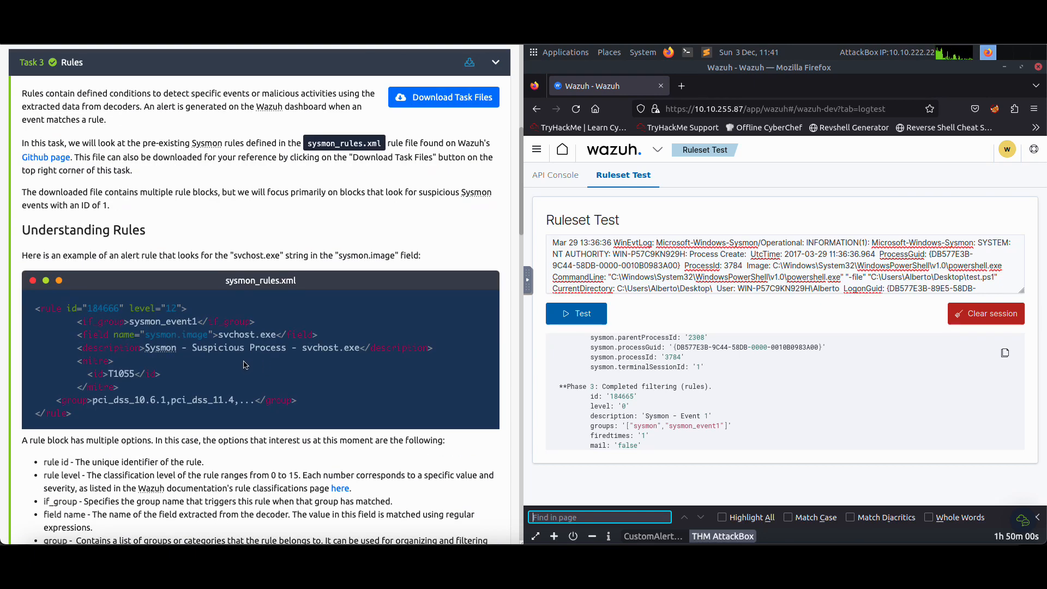
scroll(245, 365, down, 5)
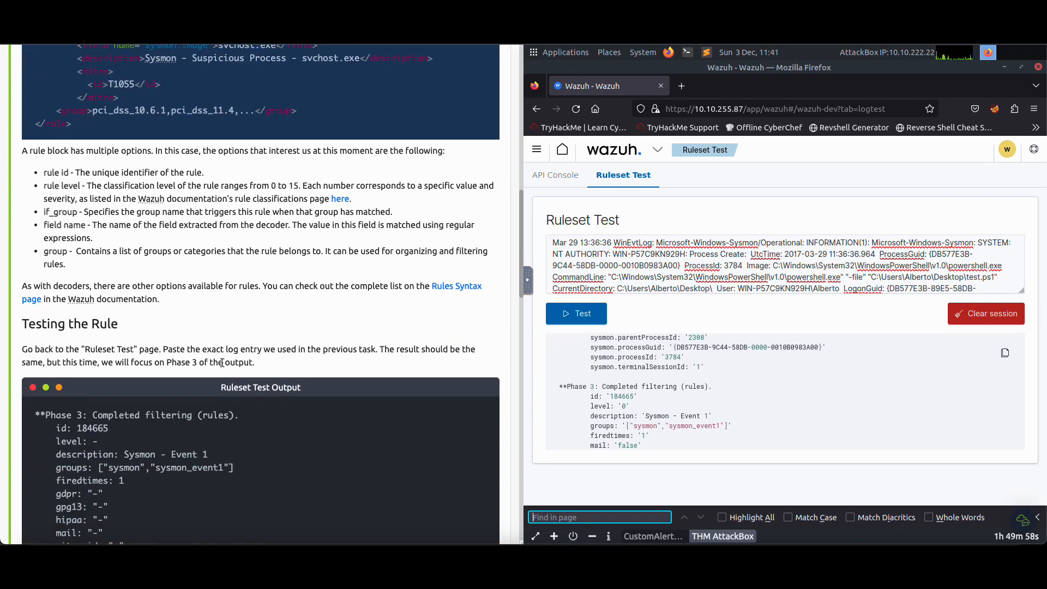
scroll(77, 355, down, 7)
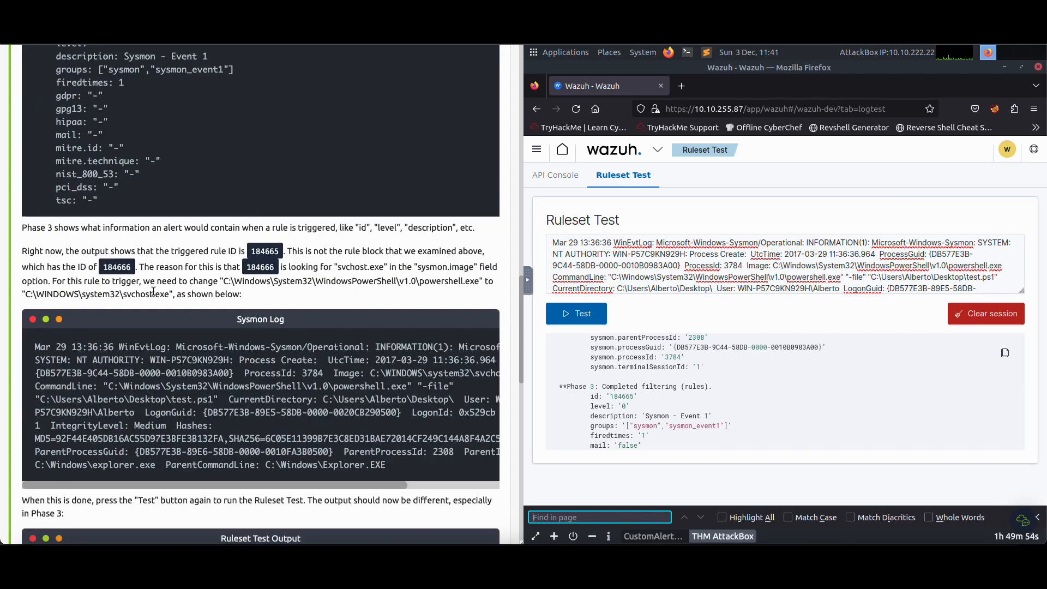
scroll(192, 329, down, 1)
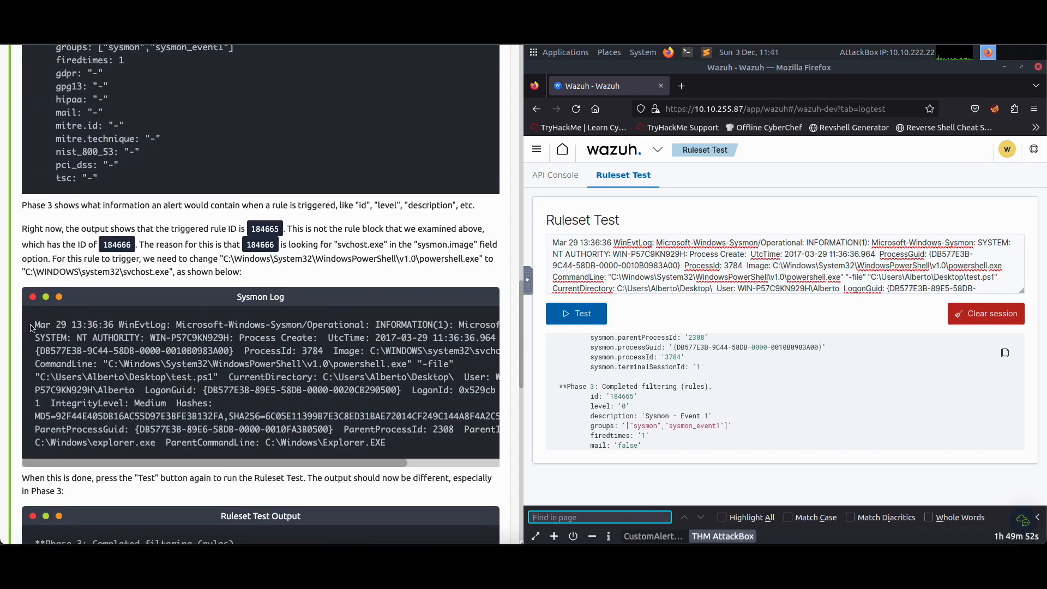
drag(33, 326, 390, 443)
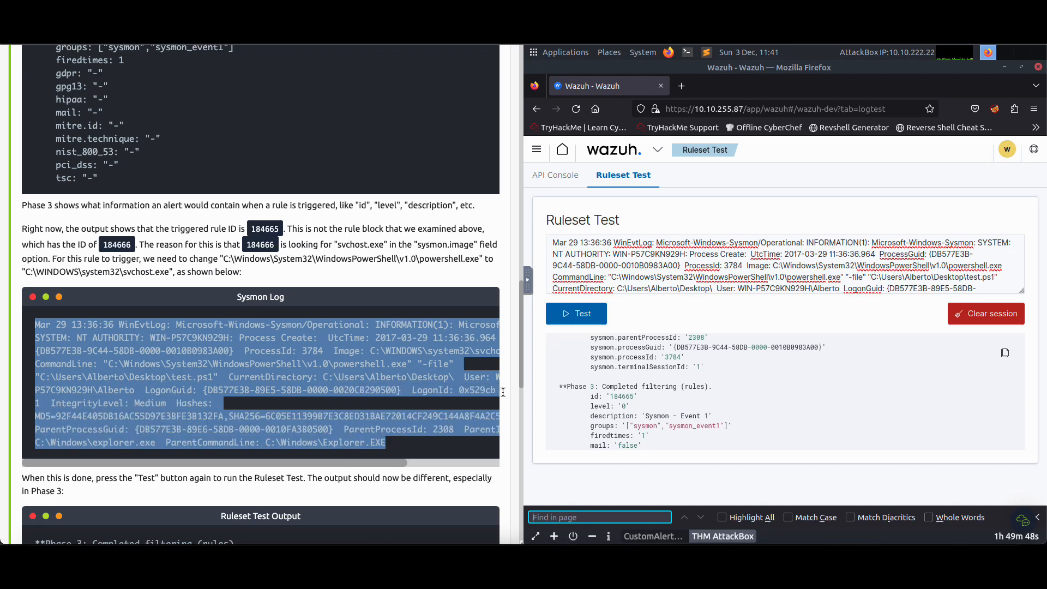
right_click(364, 379)
click(394, 409)
Replace the log entry in Wazuh's Ruleset Test with the copied svchost.exe Sysmon log and run the test
click(614, 270)
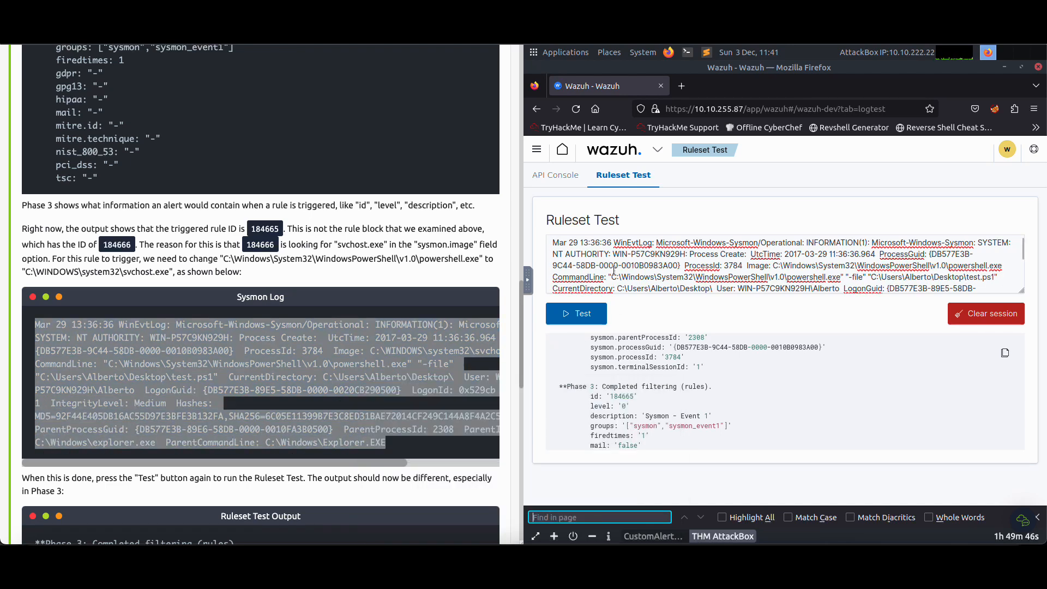
key(ctrl+a)
key(ctrl+v)
click(595, 311)
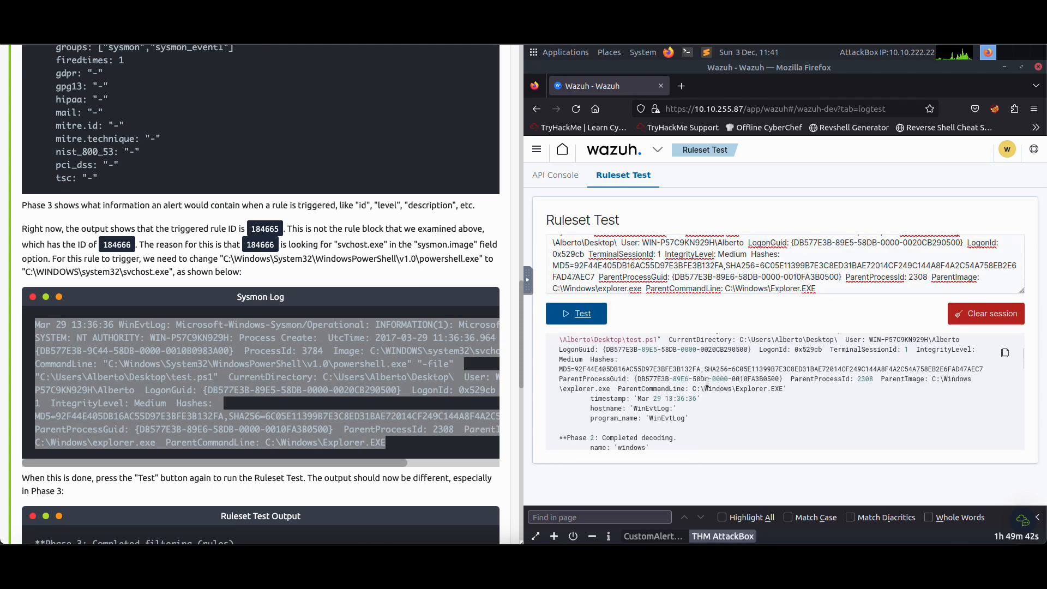
Compare the new Phase 3 output with the room's sample and highlight the mitre.id line in the Wazuh result
scroll(731, 393, down, 10)
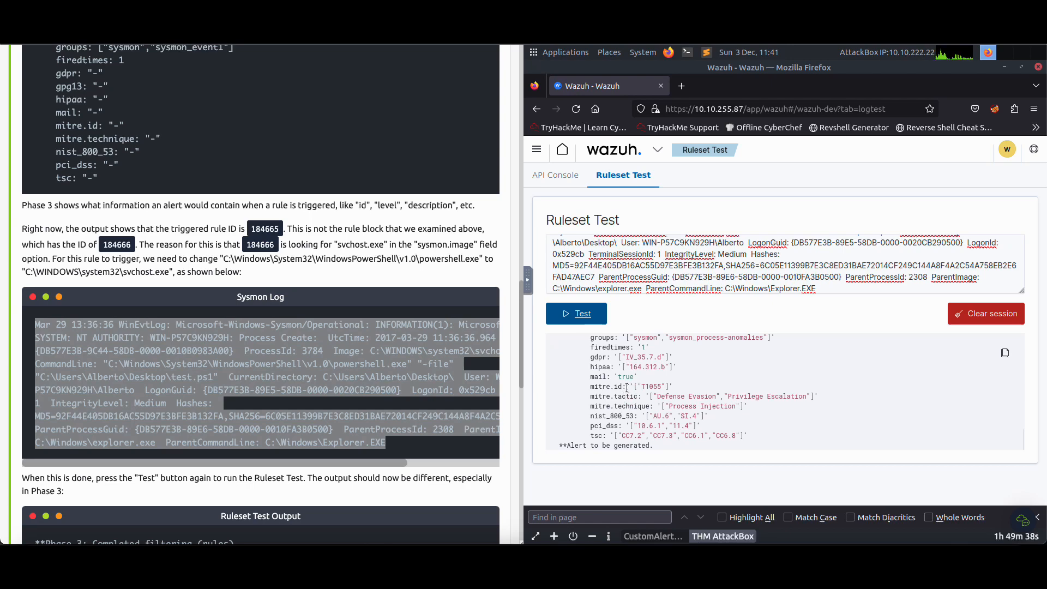
scroll(376, 360, down, 4)
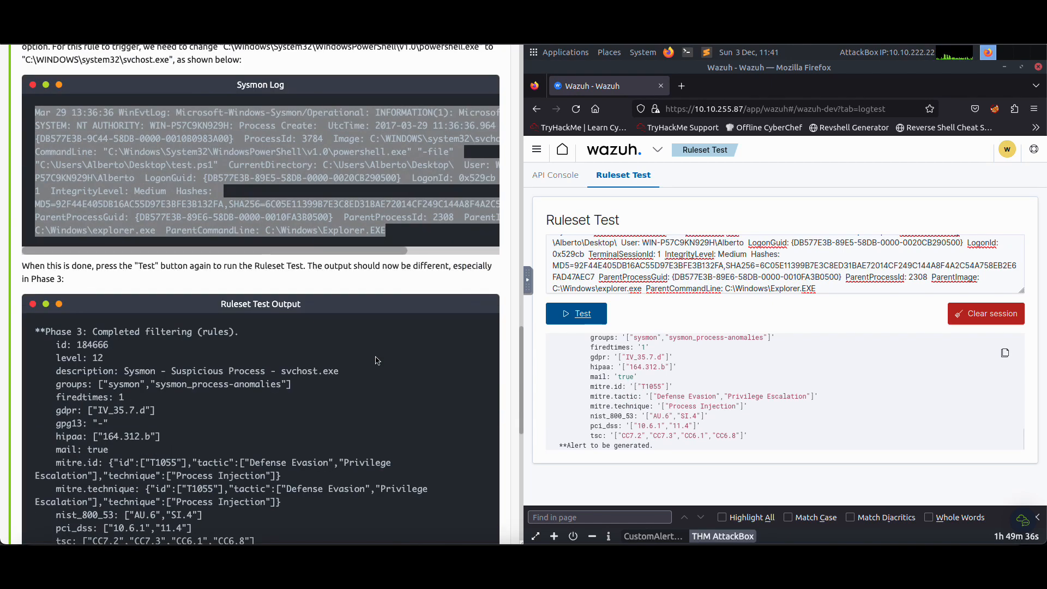
scroll(375, 360, down, 9)
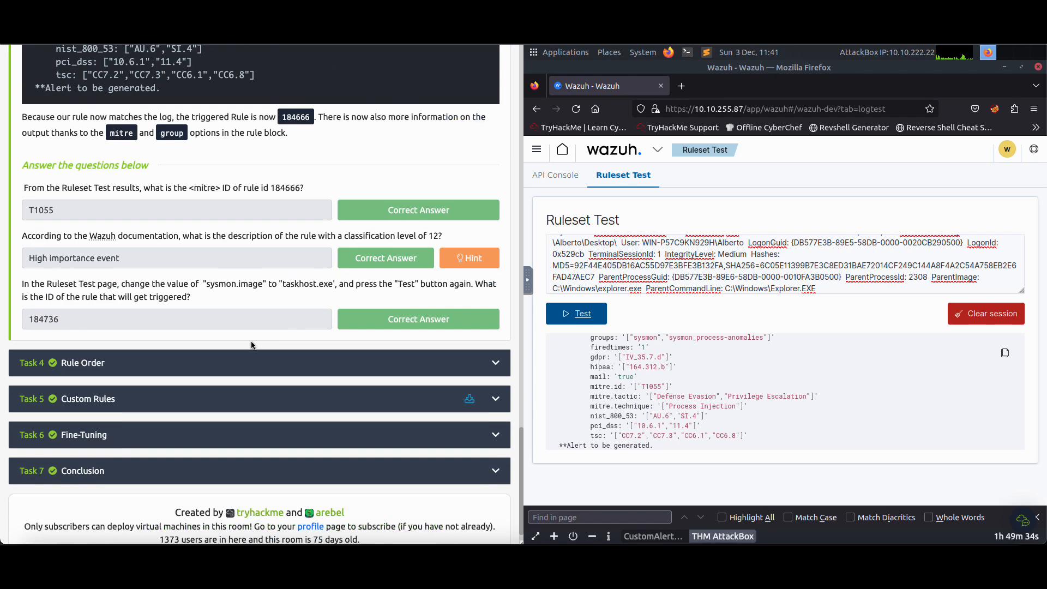
scroll(176, 296, up, 4)
scroll(176, 296, up, 8)
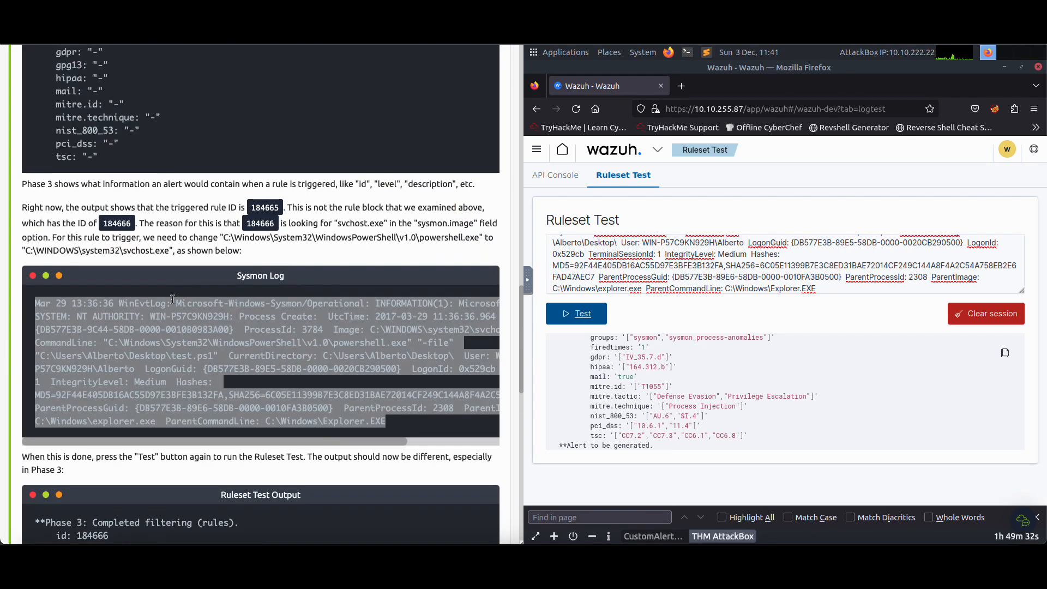
click(50, 306)
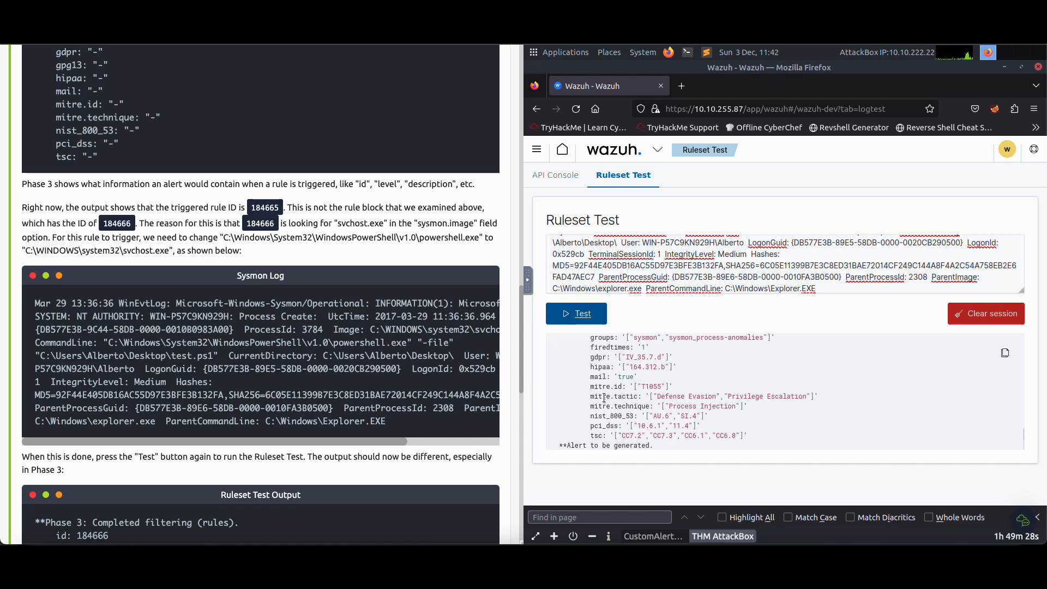
drag(589, 386, 682, 387)
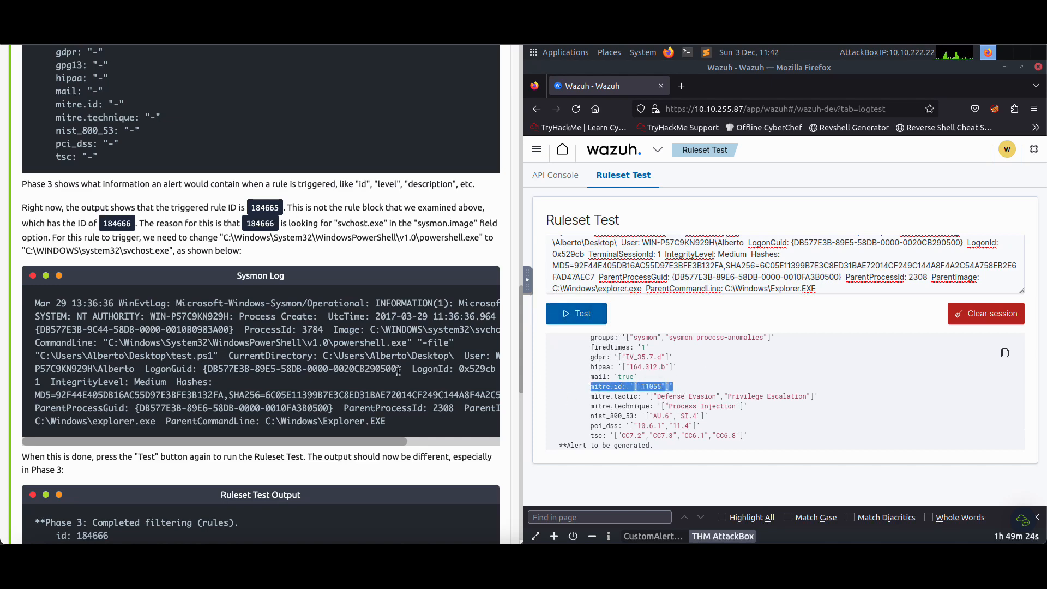
Match the rule ID in the first Task 3 question with the id in the Phase 3 output by highlighting both
scroll(398, 371, down, 8)
click(117, 450)
scroll(132, 410, down, 2)
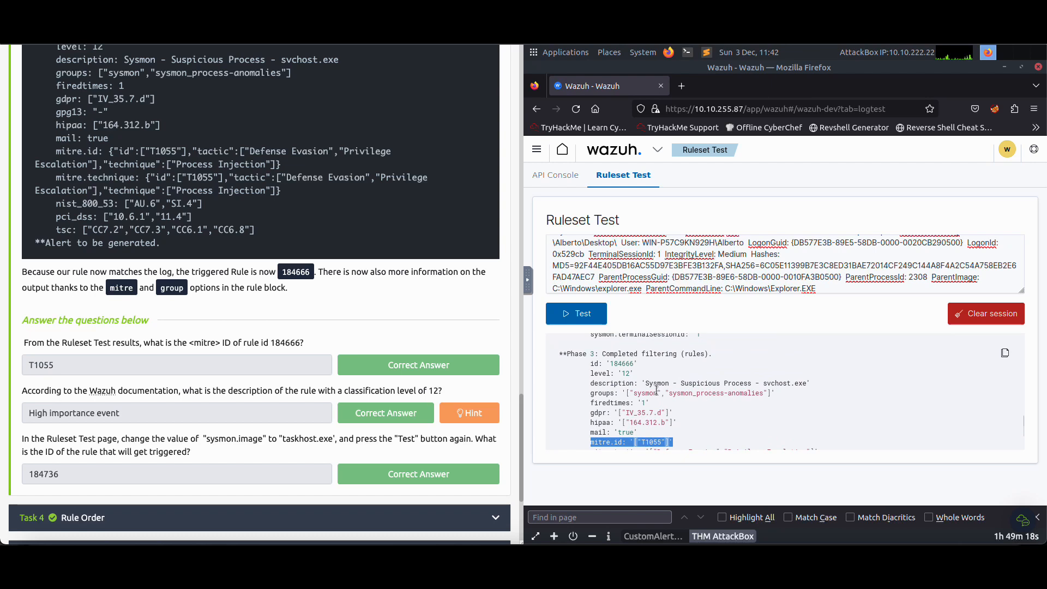
double_click(275, 344)
drag(612, 363, 633, 369)
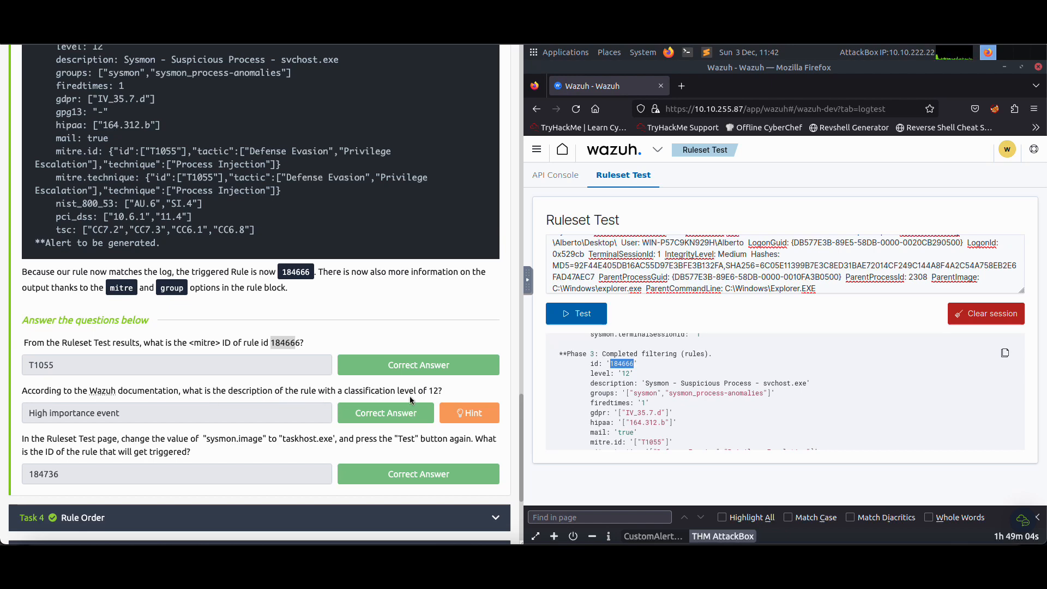
Skim the options table on the Wazuh documentation's Rules Syntax page referenced in Task 3
scroll(283, 394, up, 10)
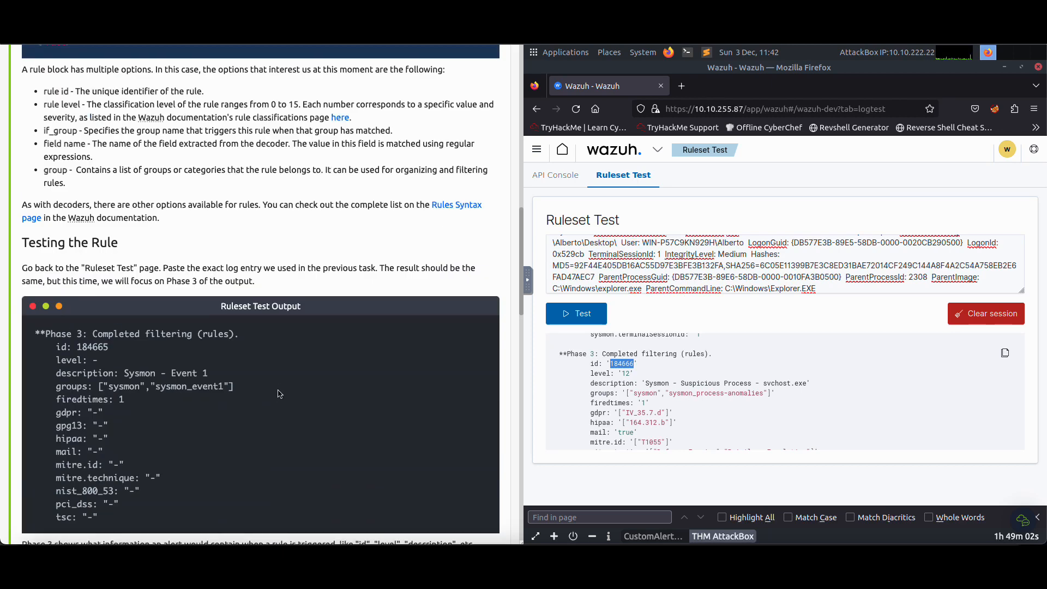
scroll(298, 249, up, 3)
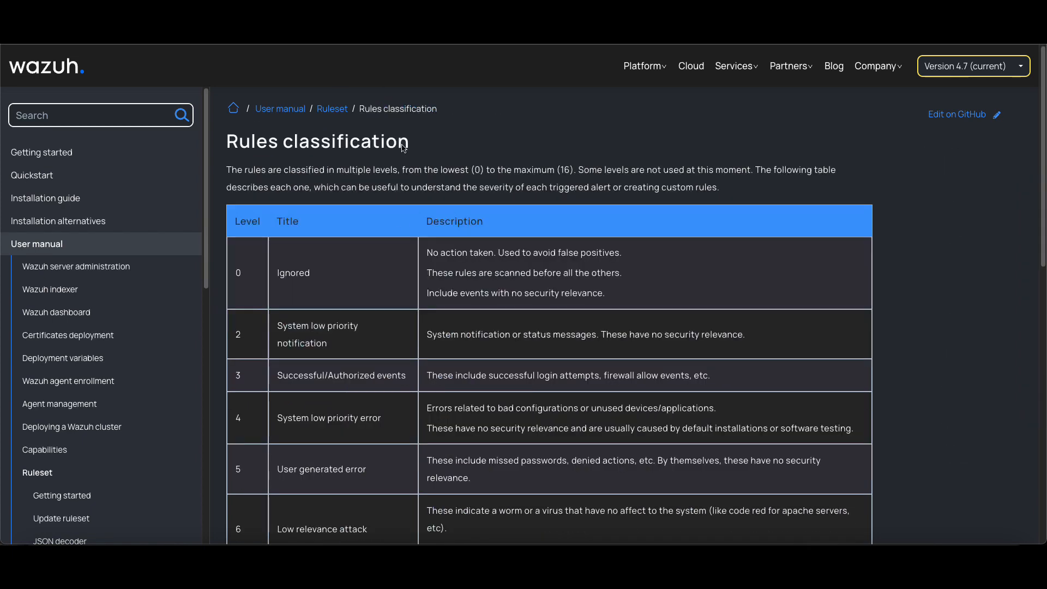
scroll(550, 332, down, 10)
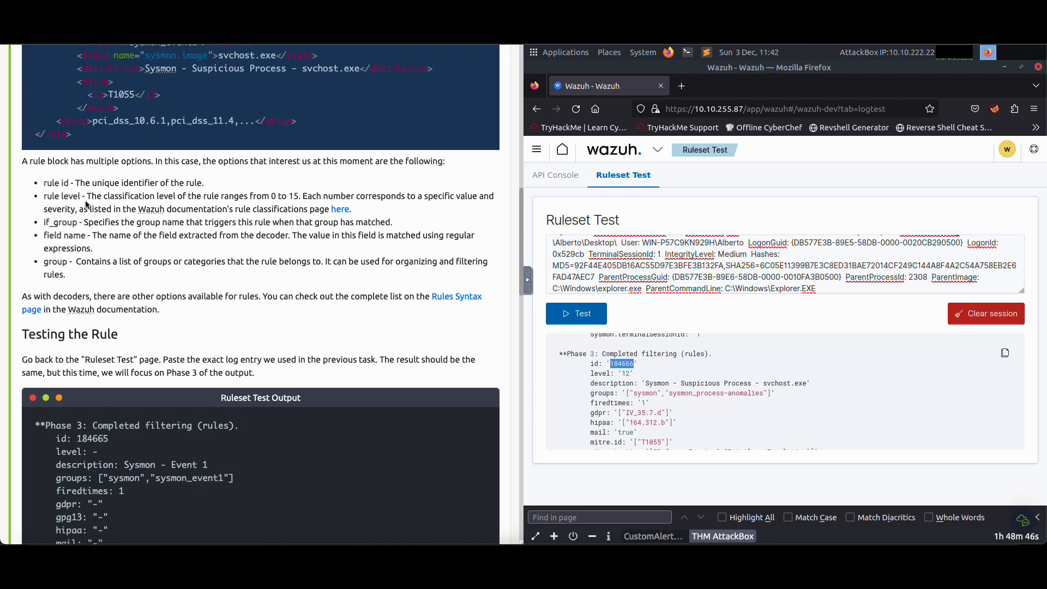
Find level 12 on the Wazuh documentation's Rules classification page and highlight its title
drag(60, 197, 110, 197)
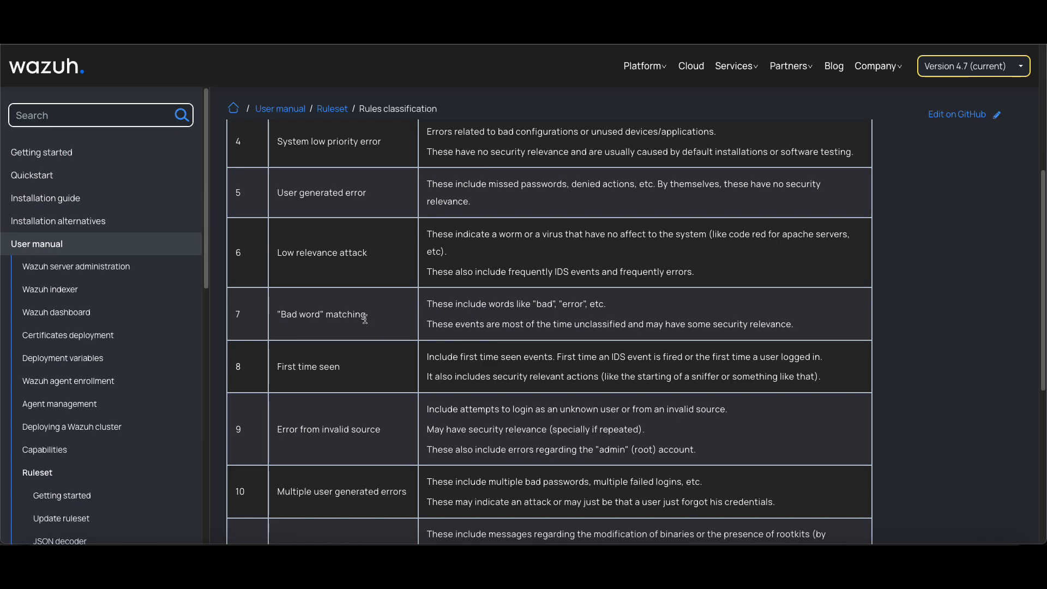
scroll(340, 283, up, 4)
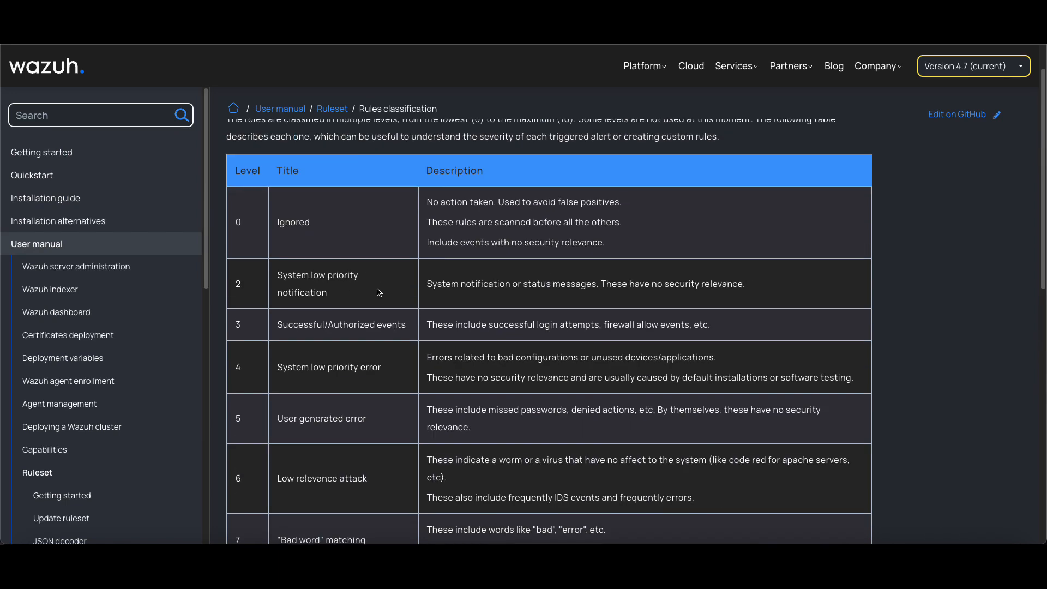
key(ctrl+f)
text(12)
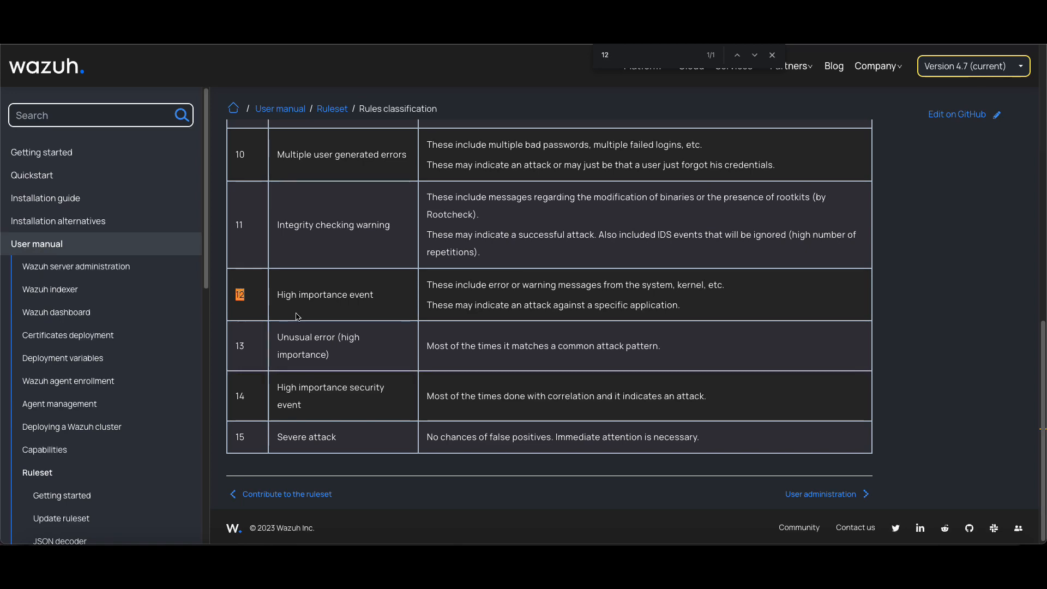
drag(277, 298, 384, 291)
scroll(384, 290, up, 10)
scroll(383, 291, down, 10)
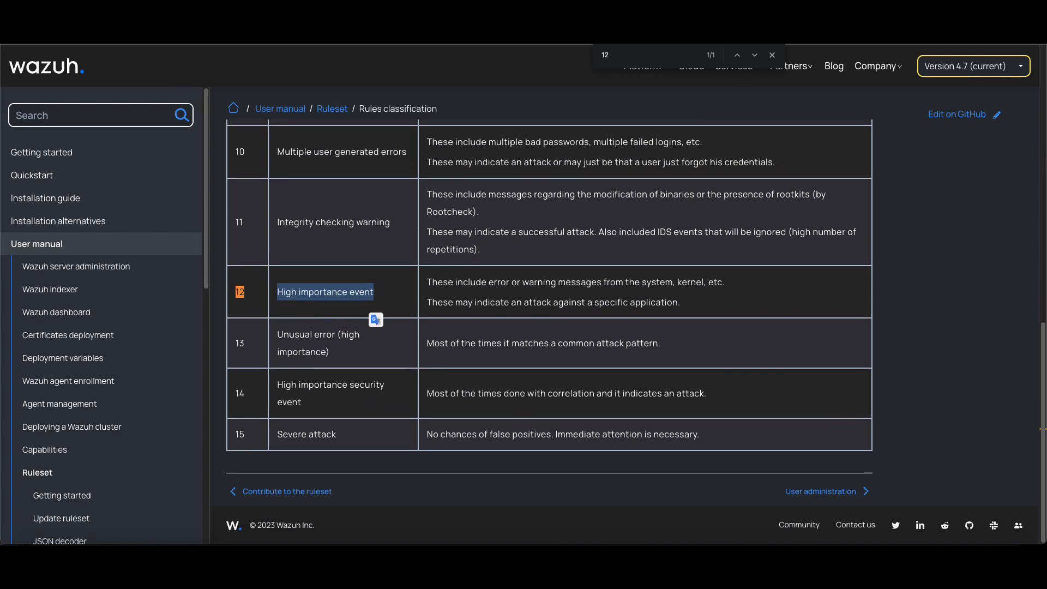
Return to the TryHackMe room and highlight the answer to the Task 3 question about classification level 12
click(125, 31)
scroll(201, 256, down, 20)
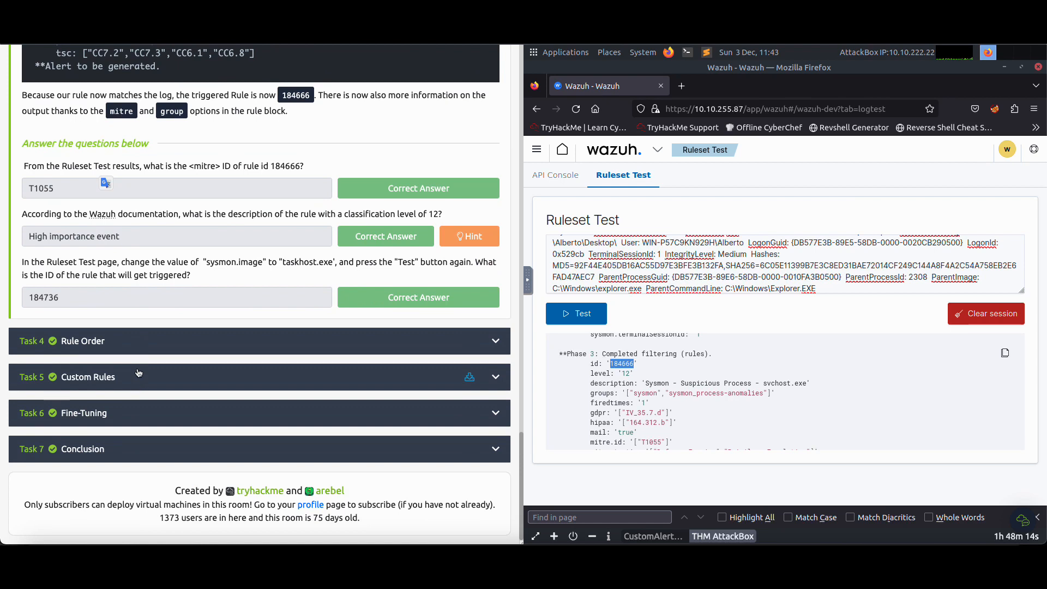
drag(128, 237, 42, 249)
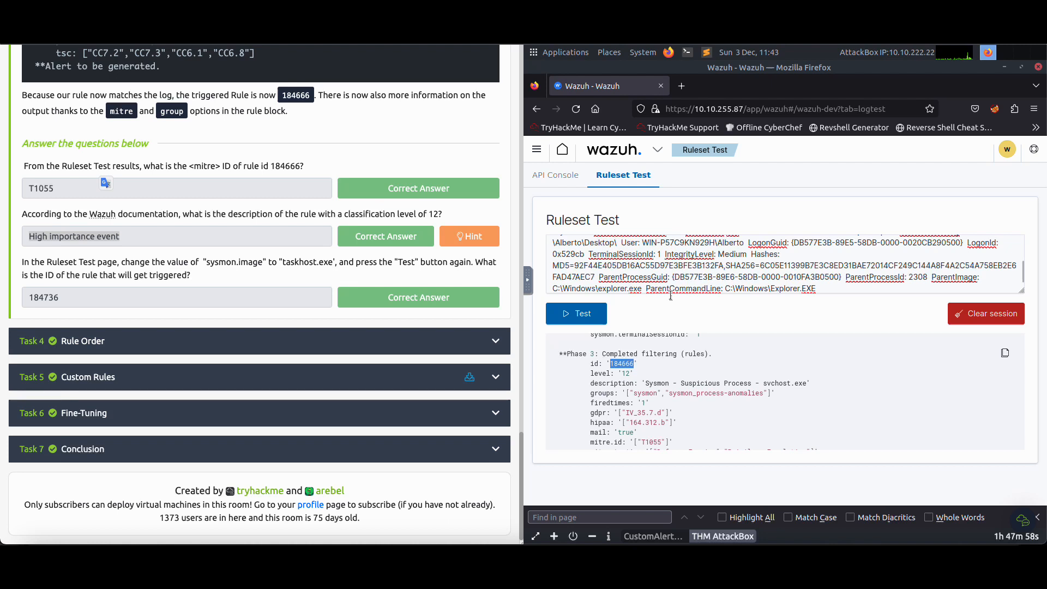
Find the Image field in the Ruleset Test log entry and change its executable name to taskhost.exe
scroll(709, 273, down, 1)
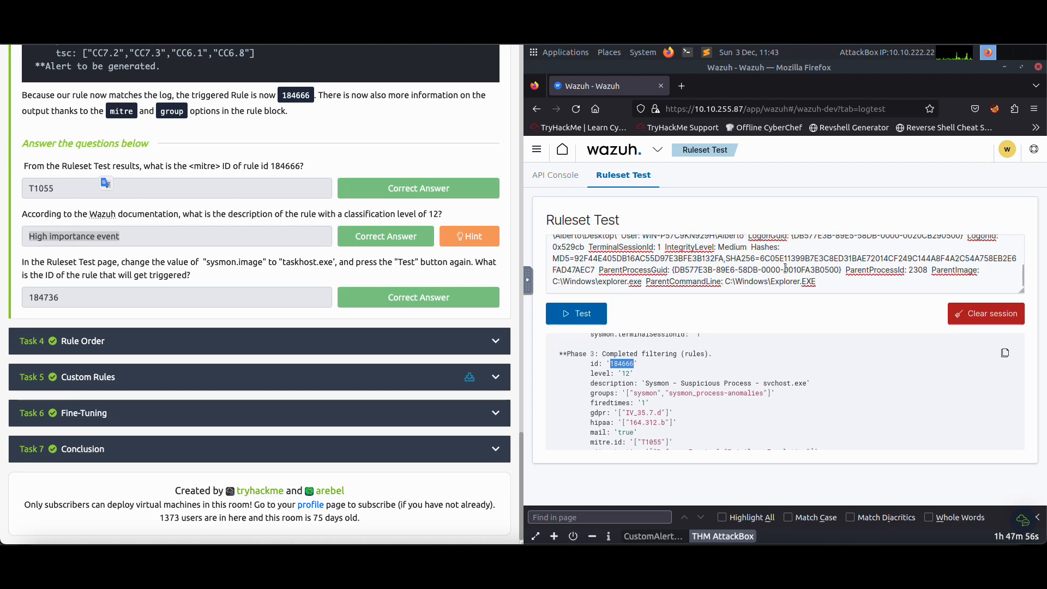
scroll(774, 273, up, 2)
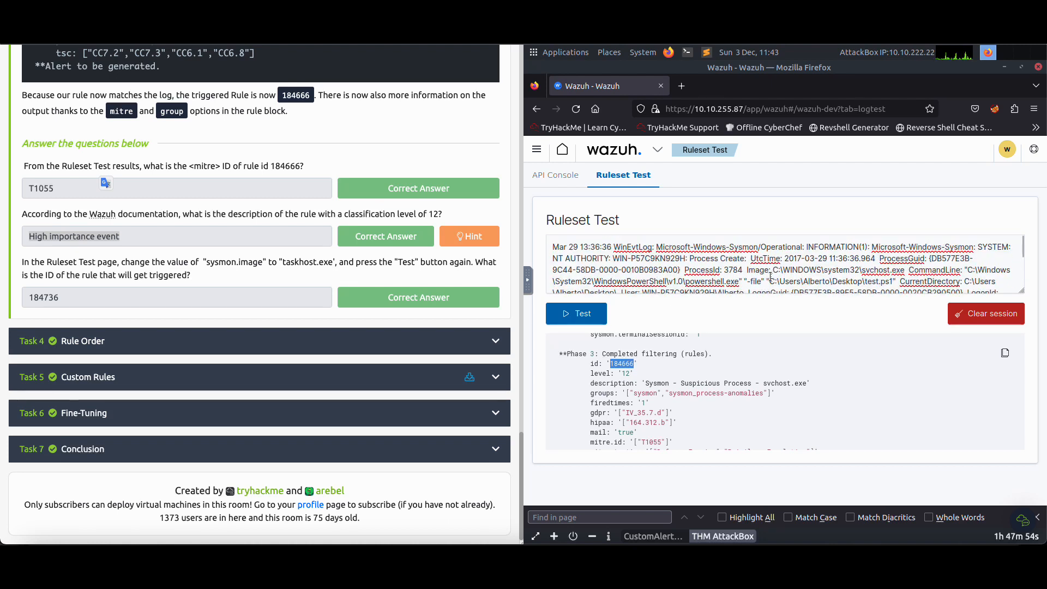
click(795, 275)
key(ctrl+f)
text(image)
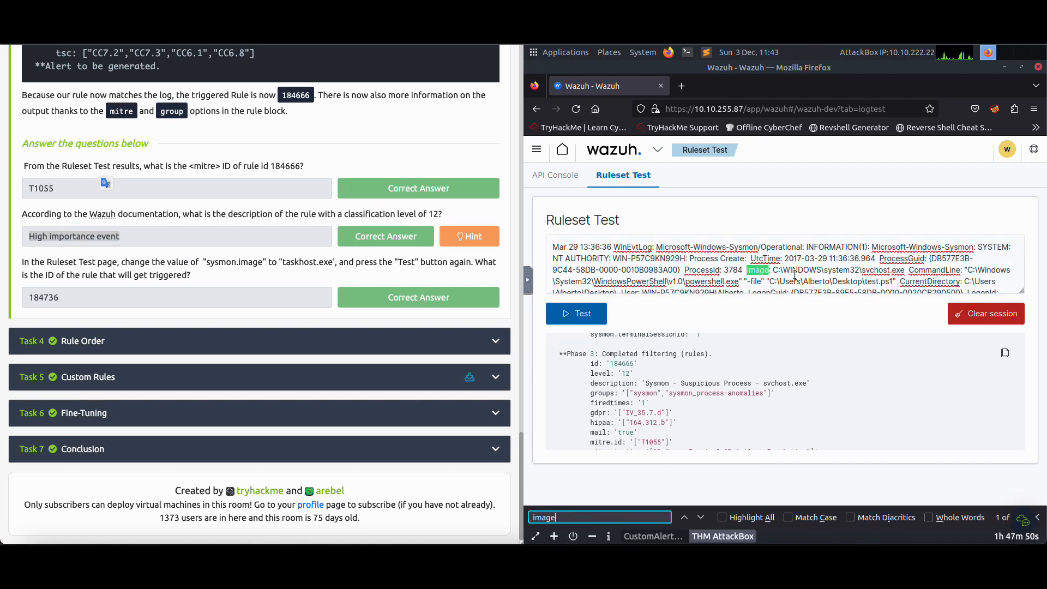
click(866, 271)
drag(863, 270, 888, 273)
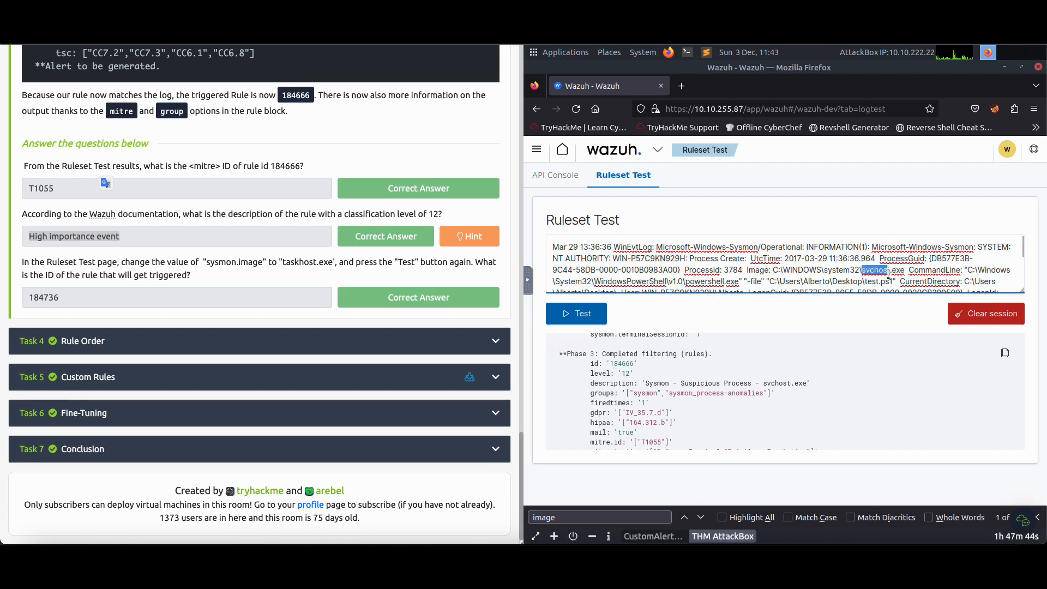
text(ta)
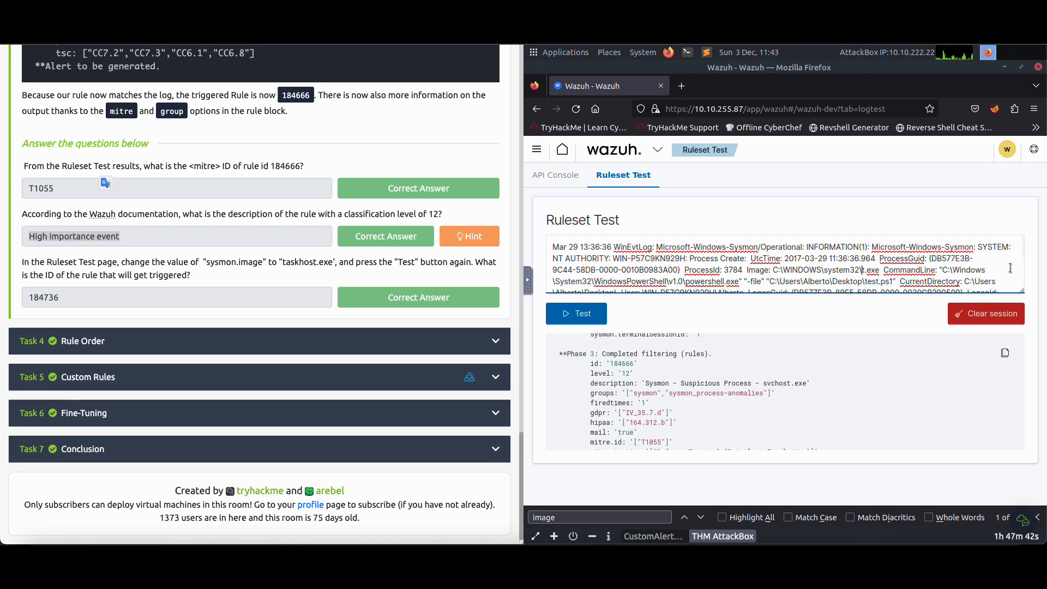
text(skhost)
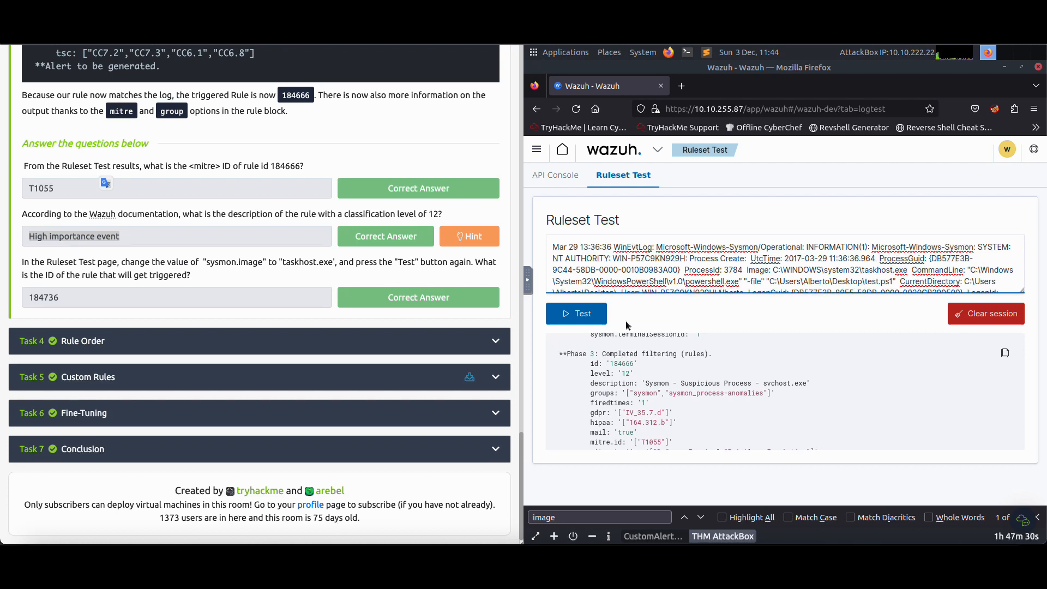
Run the ruleset test on the edited log and highlight the triggered rule's id in the Phase 3 output
click(597, 322)
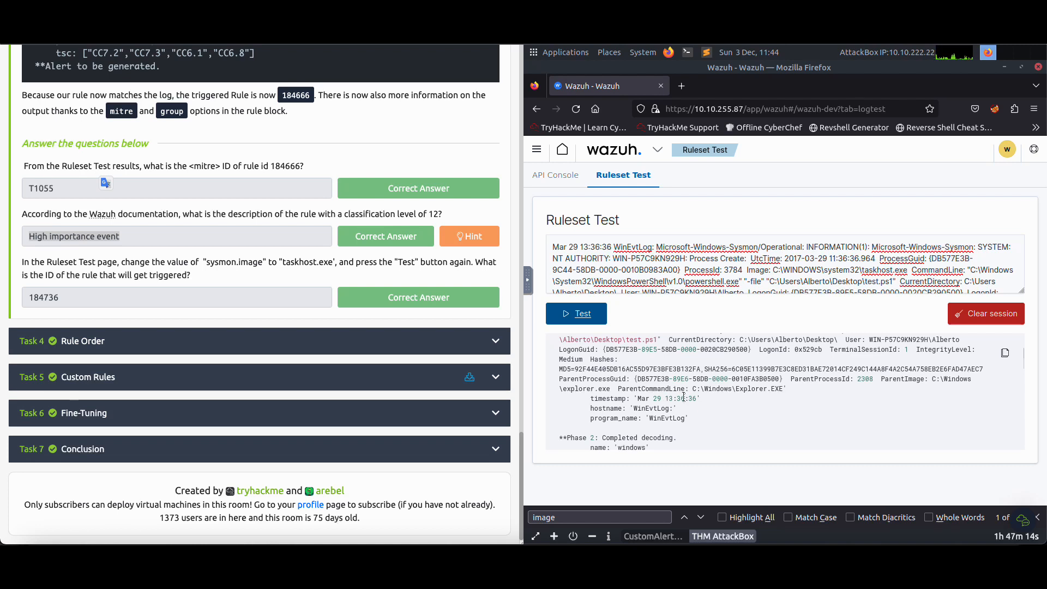
scroll(684, 391, down, 3)
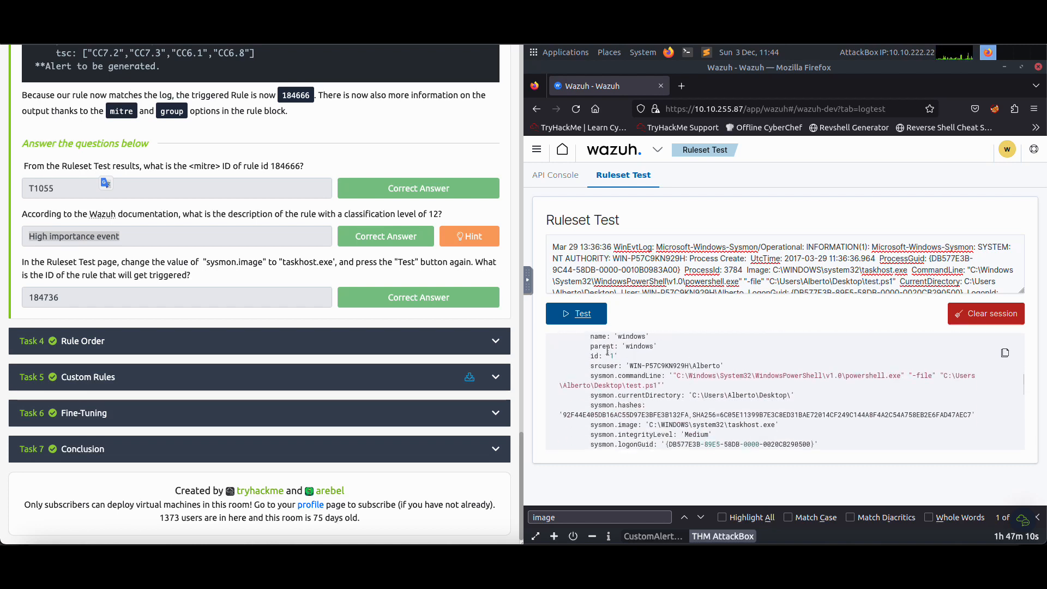
scroll(644, 361, down, 3)
scroll(644, 361, down, 2)
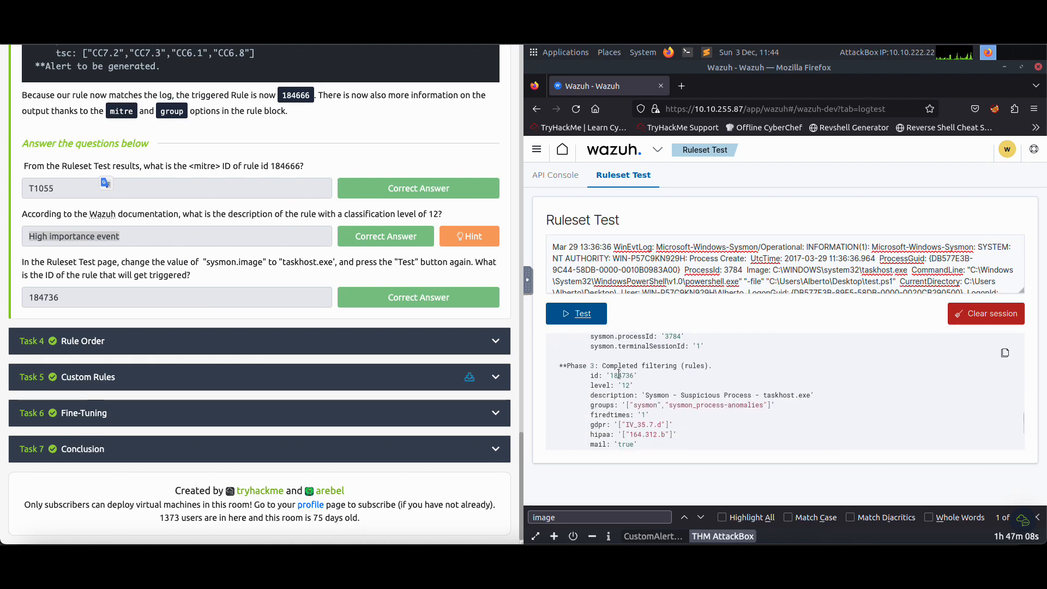
drag(567, 367, 613, 367)
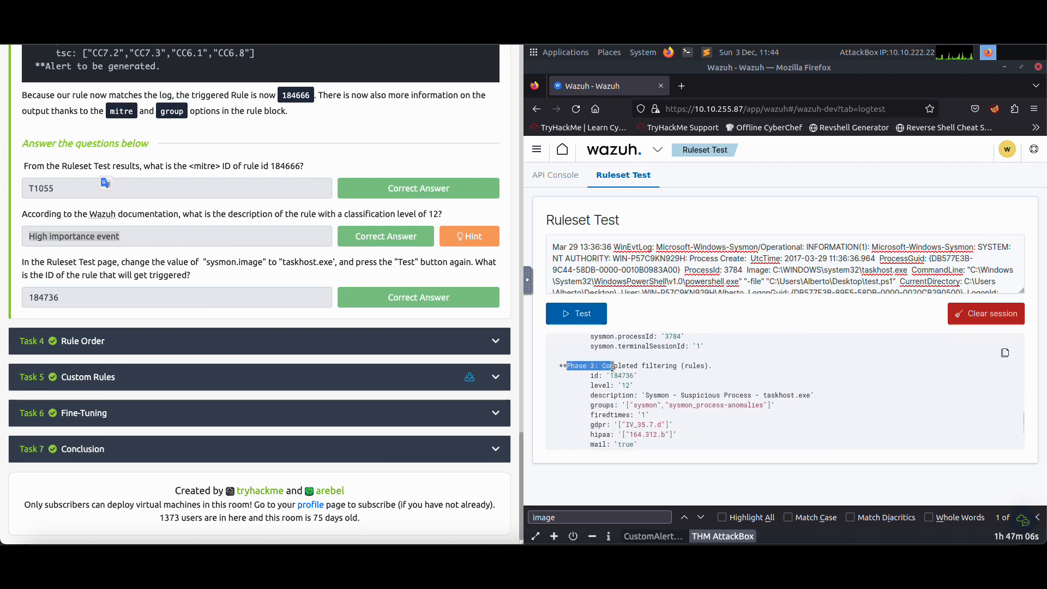
click(638, 371)
drag(591, 376, 635, 376)
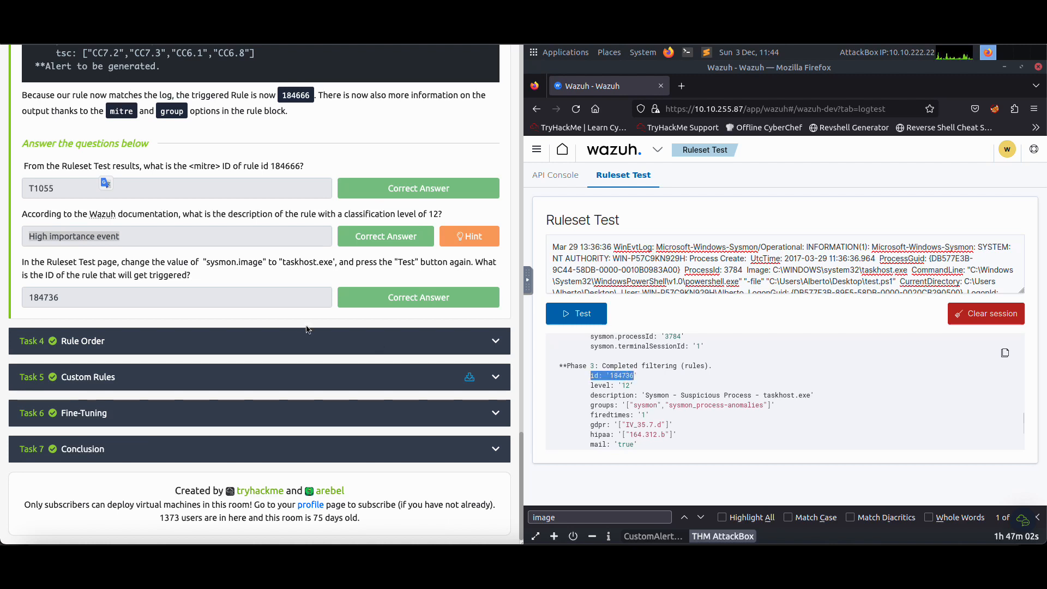
Open Task 4 Rule Order in the TryHackMe room and highlight the rule ID 184717 in its question
click(239, 344)
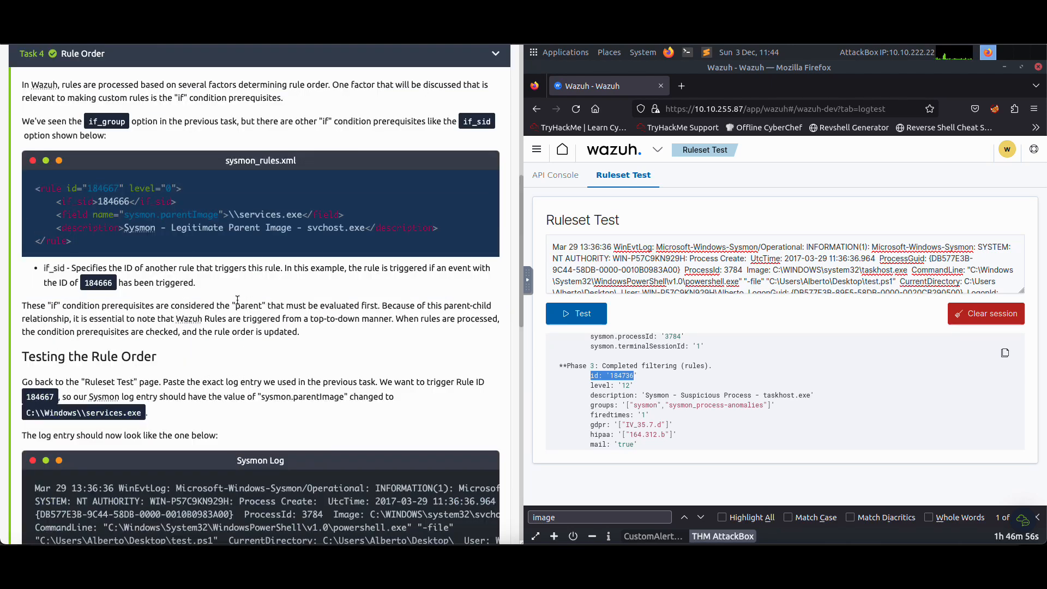
scroll(237, 302, down, 5)
scroll(237, 302, up, 8)
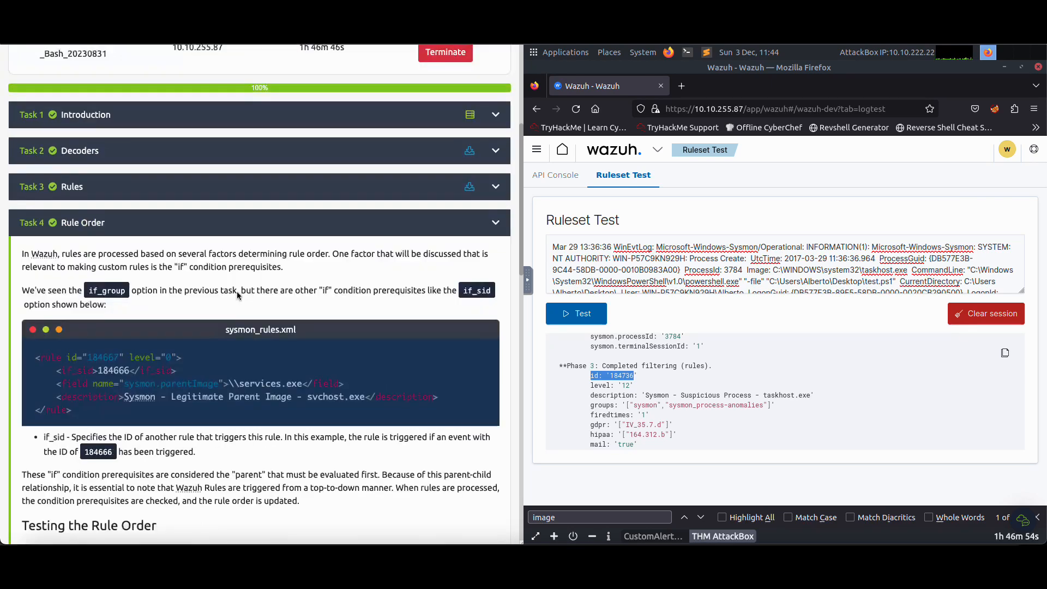
scroll(237, 291, down, 15)
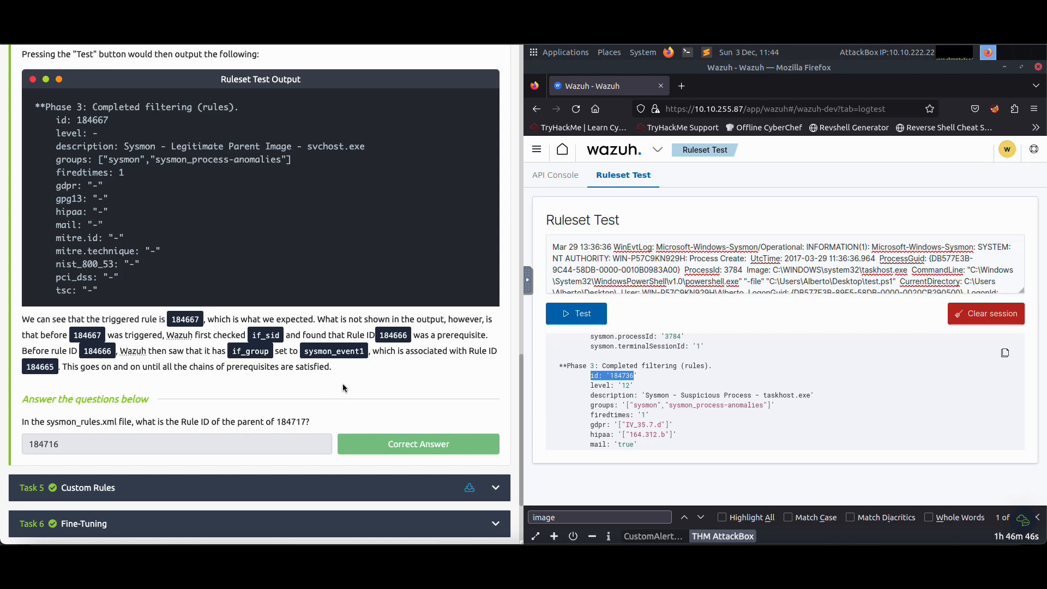
drag(280, 422, 314, 423)
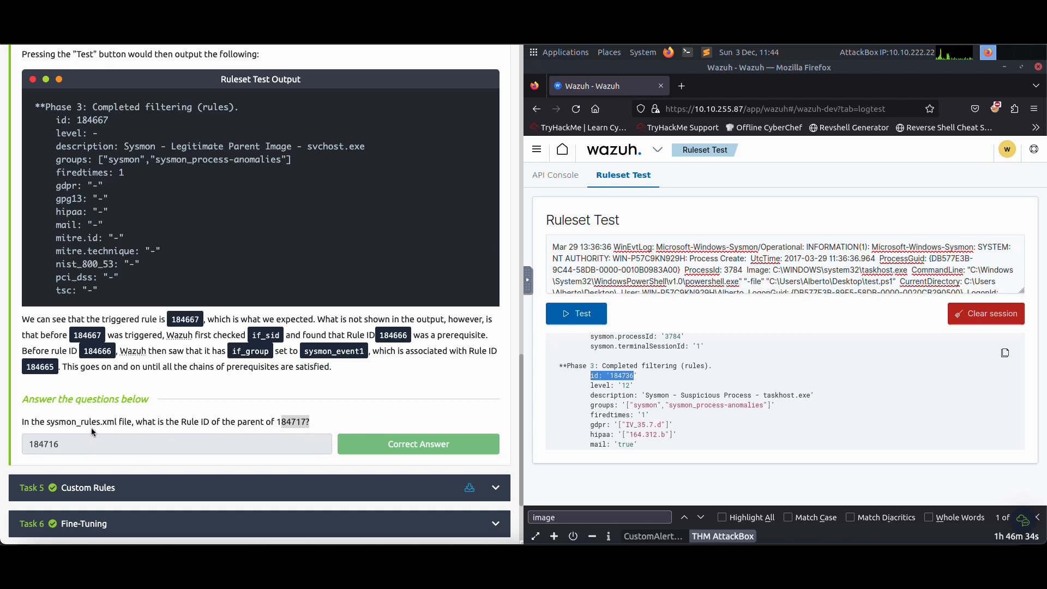
Go back to Task 4's sysmon_rules.xml example and highlight the whole rule block
scroll(146, 367, up, 10)
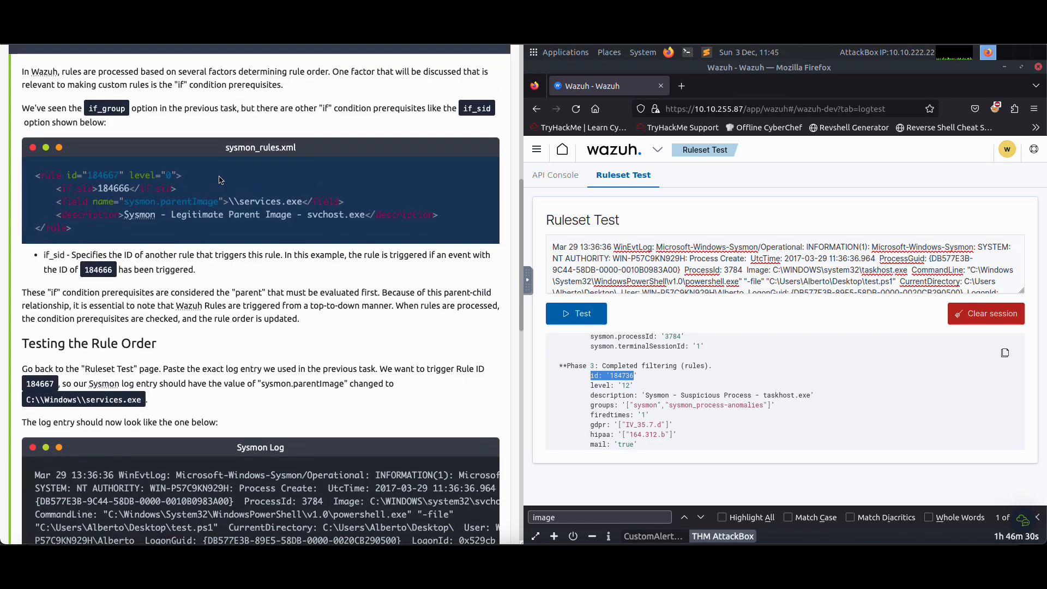
scroll(199, 192, up, 3)
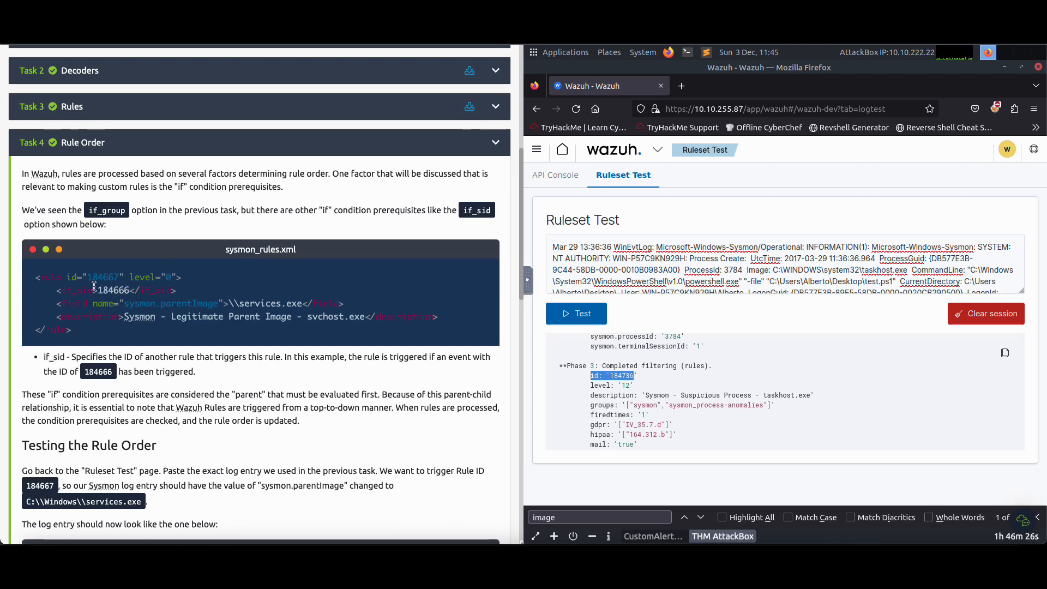
drag(37, 279, 110, 332)
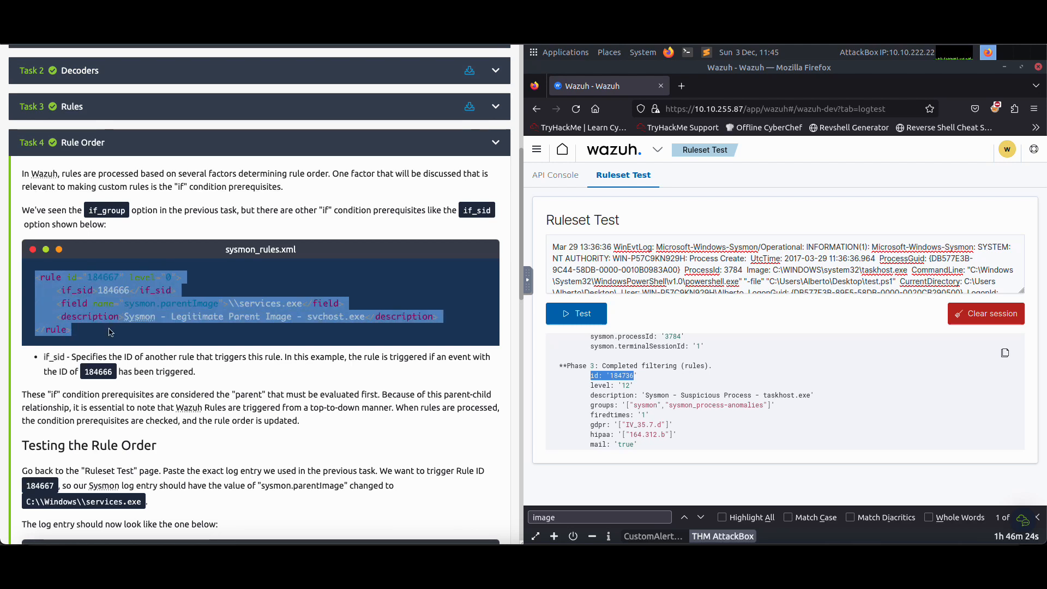
click(134, 304)
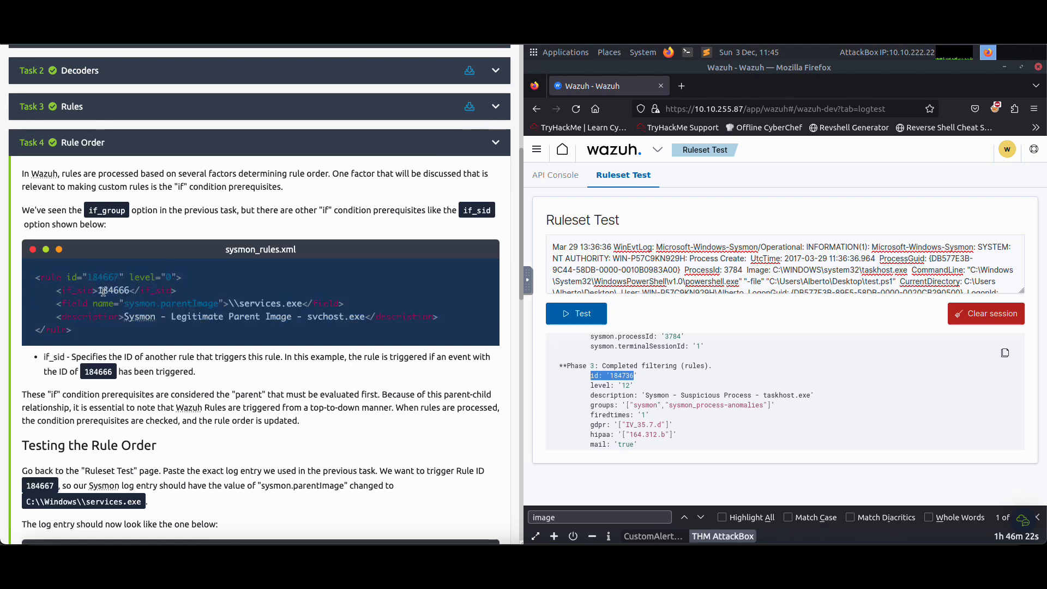
Highlight the example rule's ID, its if_sid line and the sentence introducing the if_group and if_sid options
drag(88, 278, 121, 277)
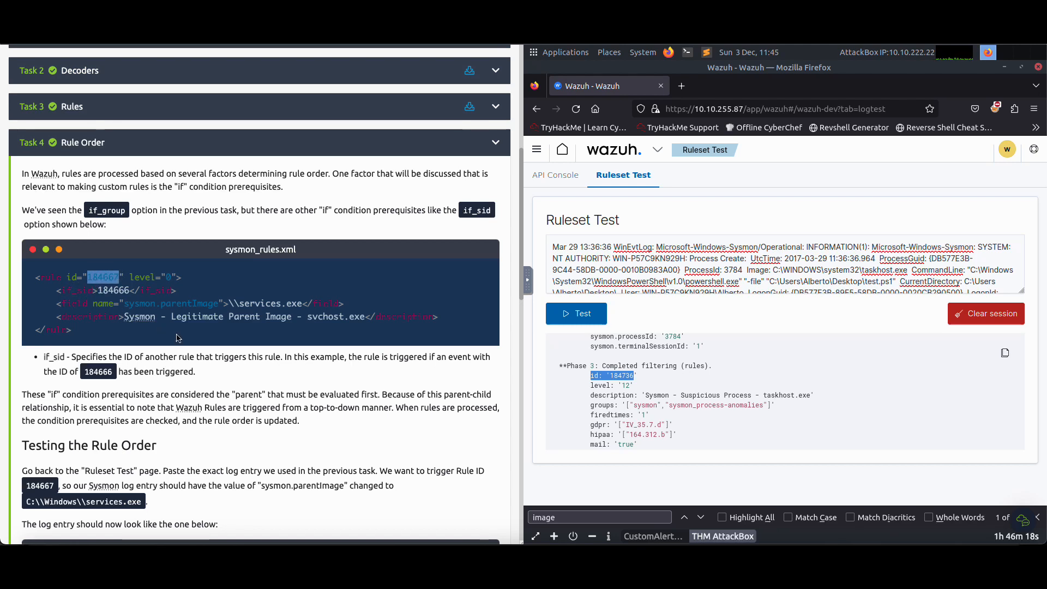
click(100, 294)
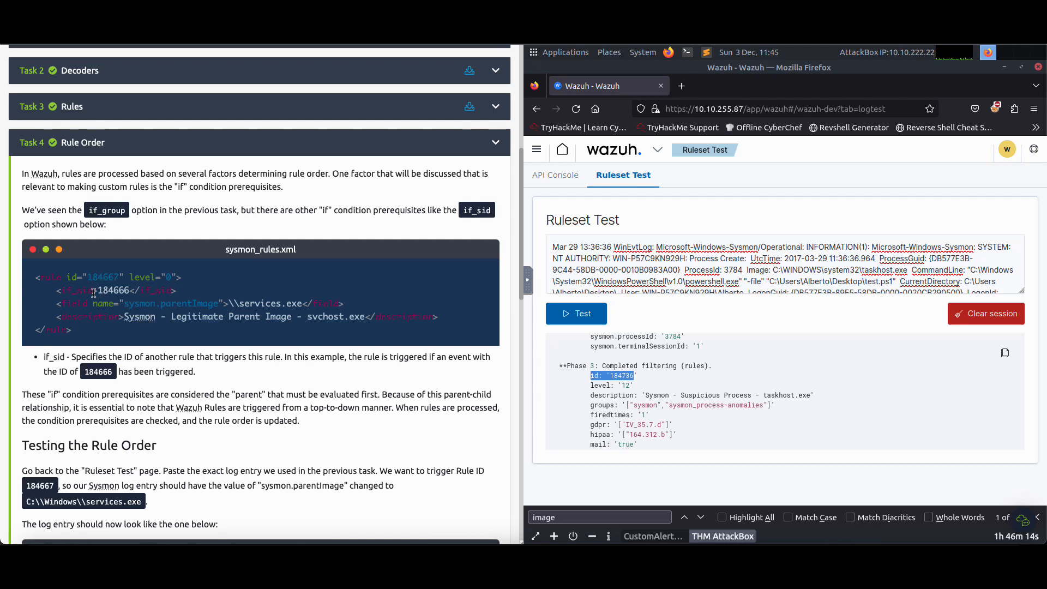
drag(56, 292, 176, 292)
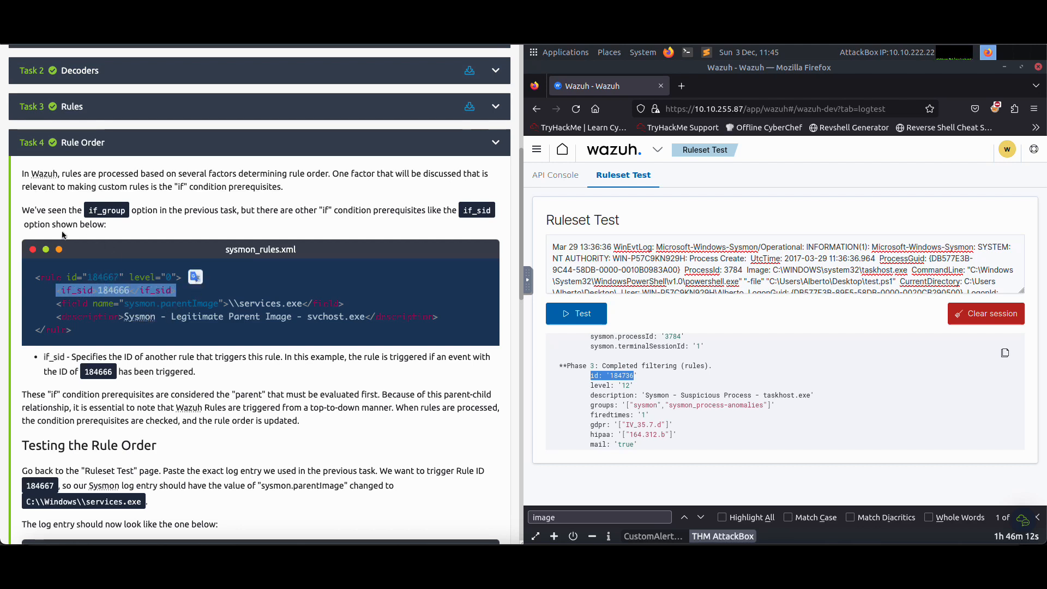
drag(83, 211, 366, 224)
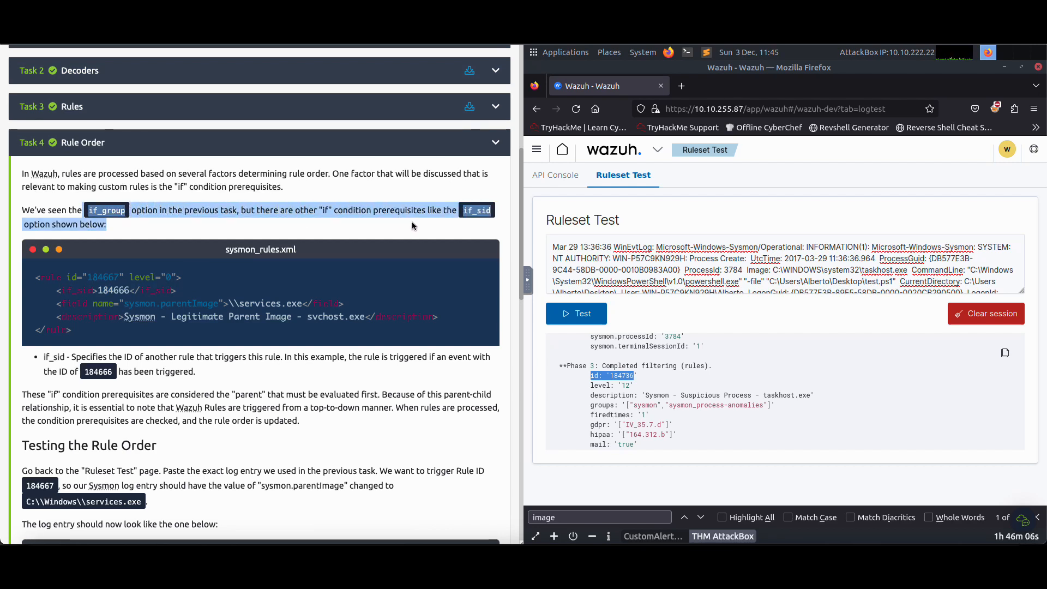
click(110, 295)
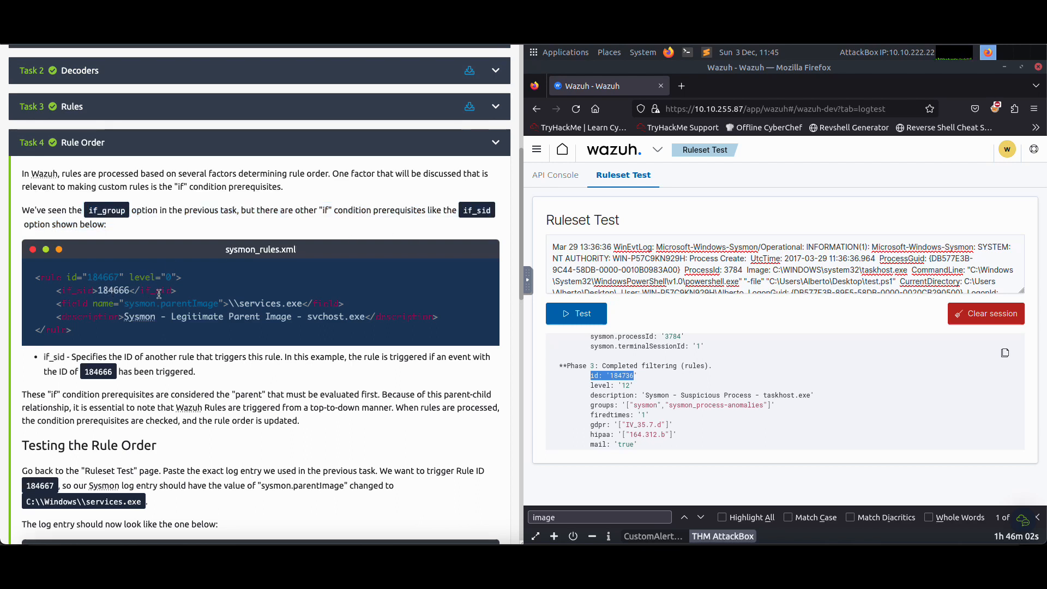
Highlight the rule ID in Task 4's example again and compare the example with the question about 184717's parent
scroll(161, 295, down, 15)
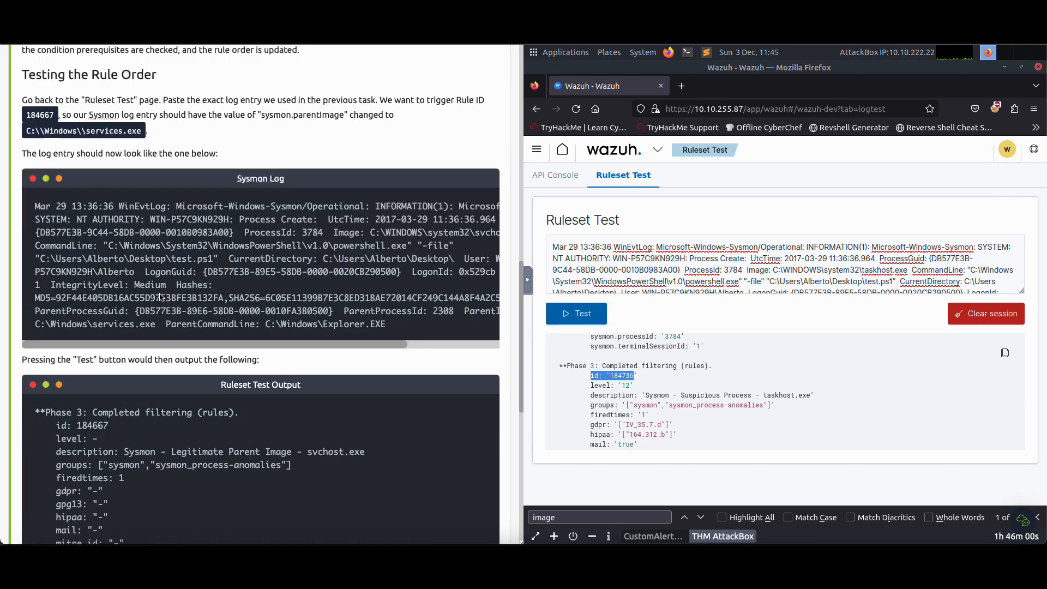
scroll(161, 295, up, 6)
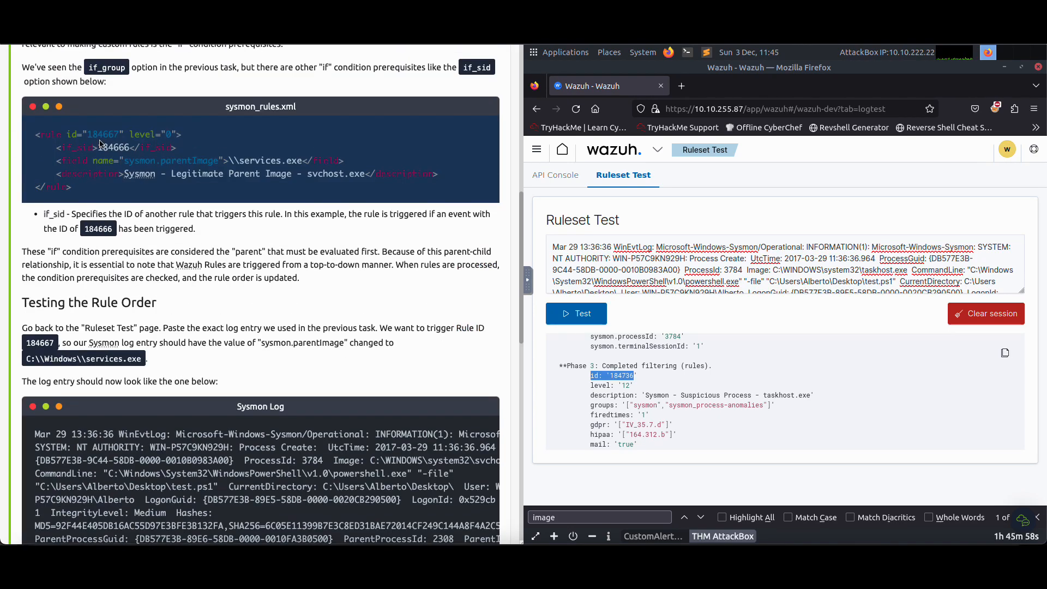
drag(88, 135, 109, 138)
scroll(247, 240, down, 7)
scroll(247, 240, down, 5)
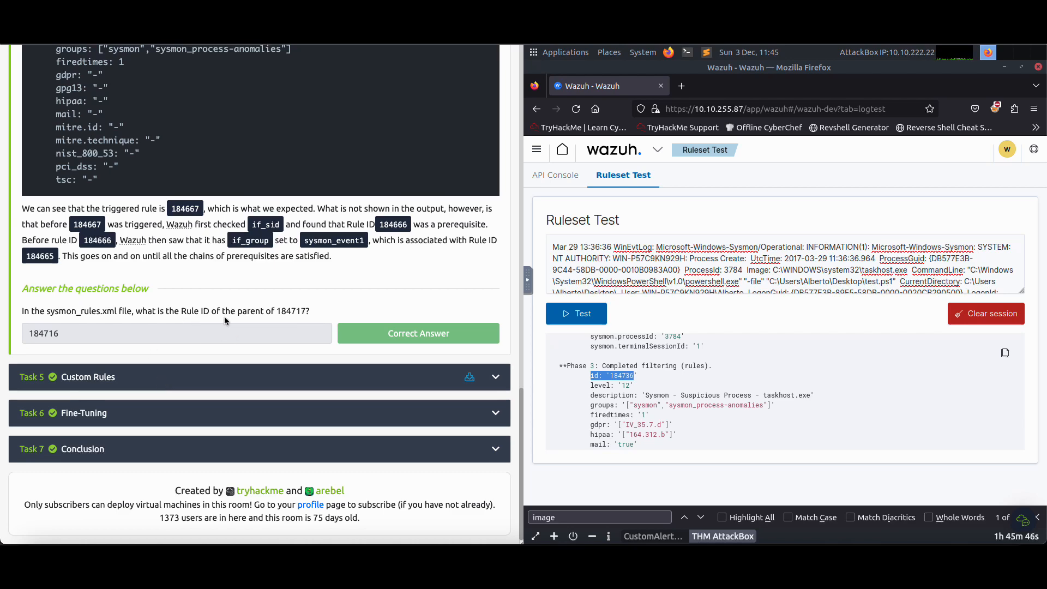
scroll(224, 316, up, 15)
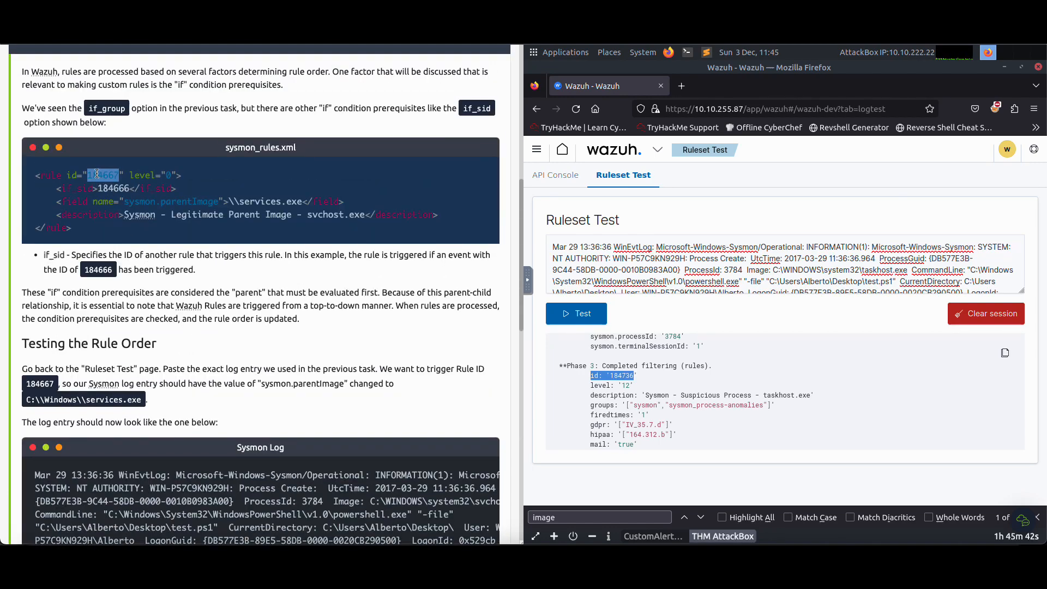
drag(93, 174, 120, 178)
scroll(222, 267, down, 15)
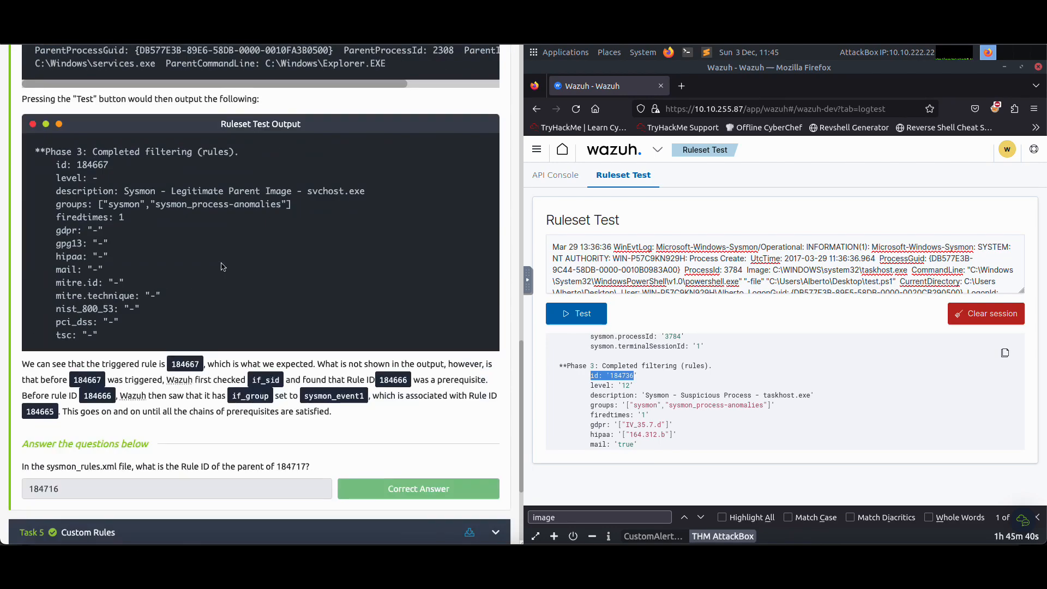
Review Task 4 from the if_sid example through the Ruleset Test output to the explanation of chained rule prerequisites
scroll(221, 267, up, 14)
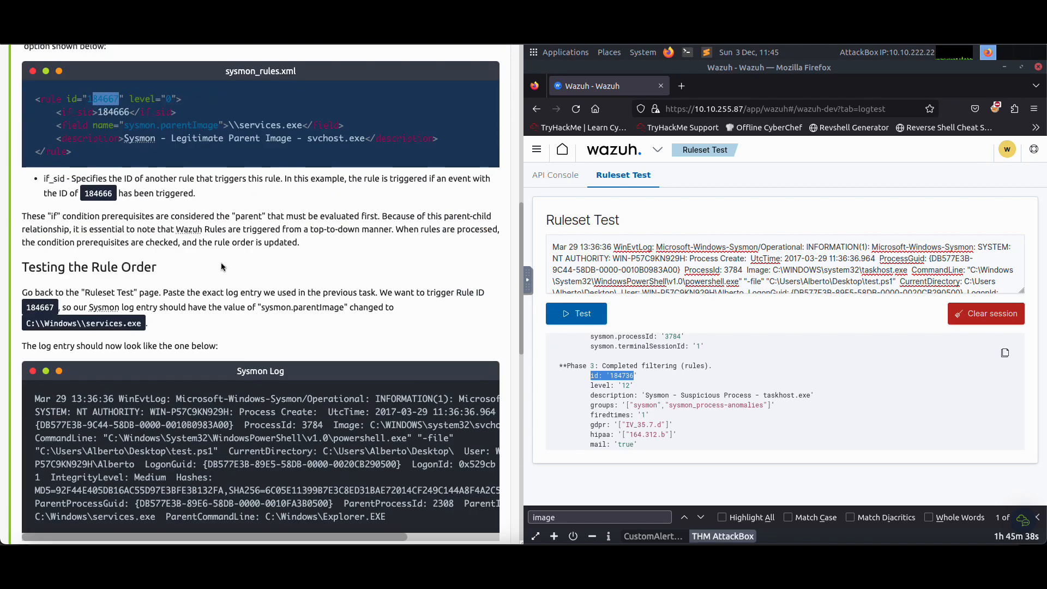
scroll(221, 263, down, 12)
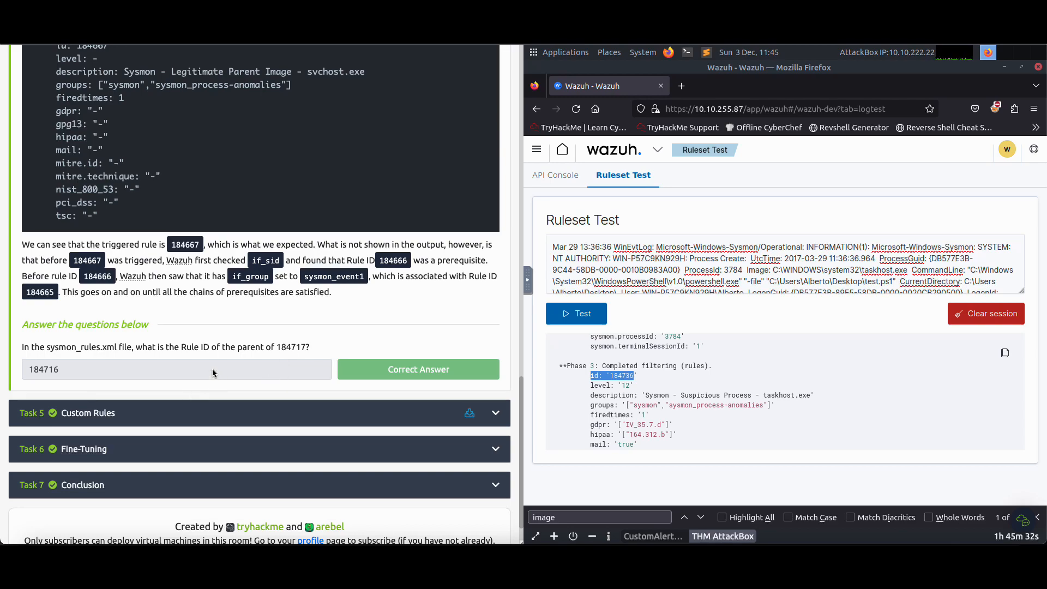
scroll(212, 368, up, 12)
scroll(213, 369, up, 1)
scroll(213, 371, up, 3)
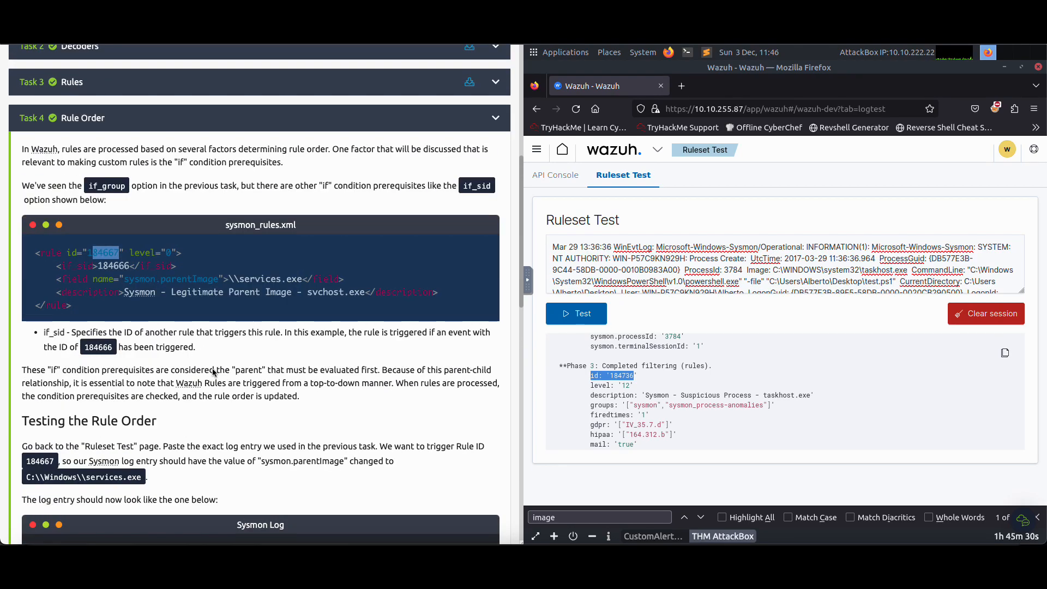
scroll(213, 373, down, 5)
scroll(212, 373, down, 6)
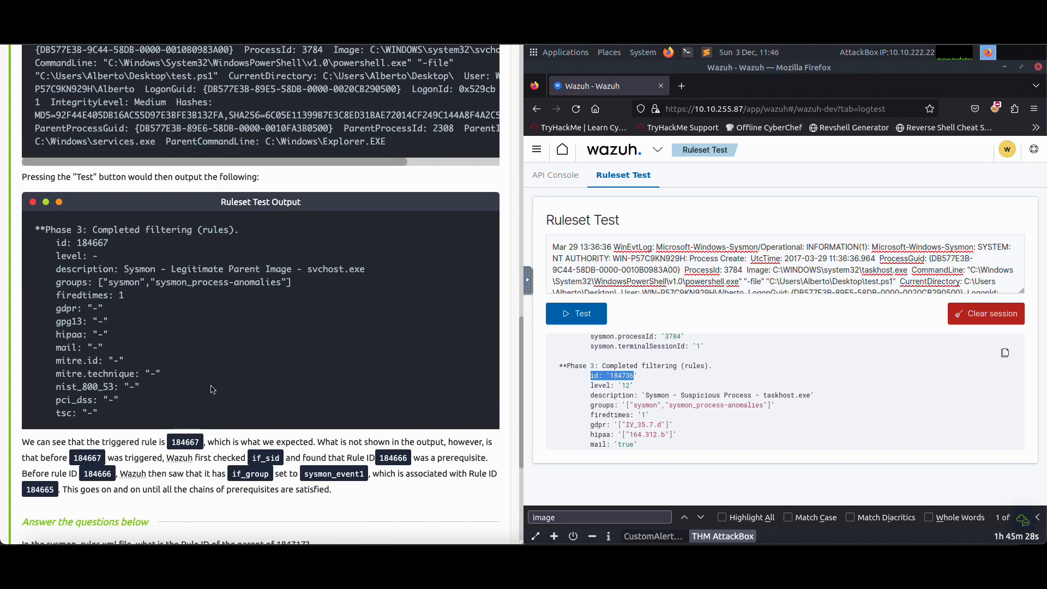
scroll(212, 392, down, 2)
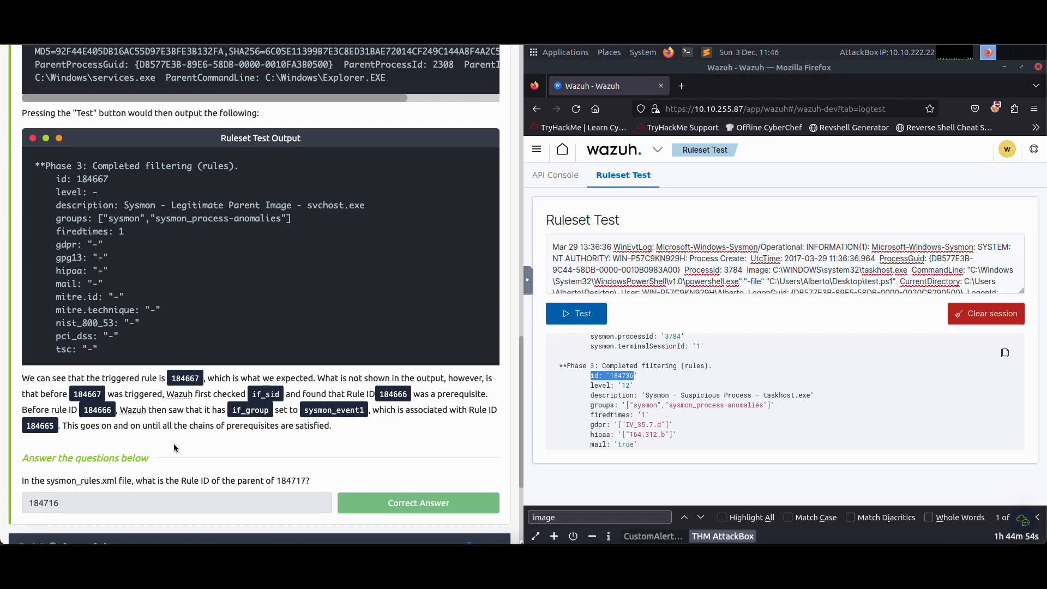
Look back through Task 3's rule example and answers, and Task 2's decoder options and sample Sysmon log
scroll(174, 436, up, 7)
scroll(174, 419, up, 15)
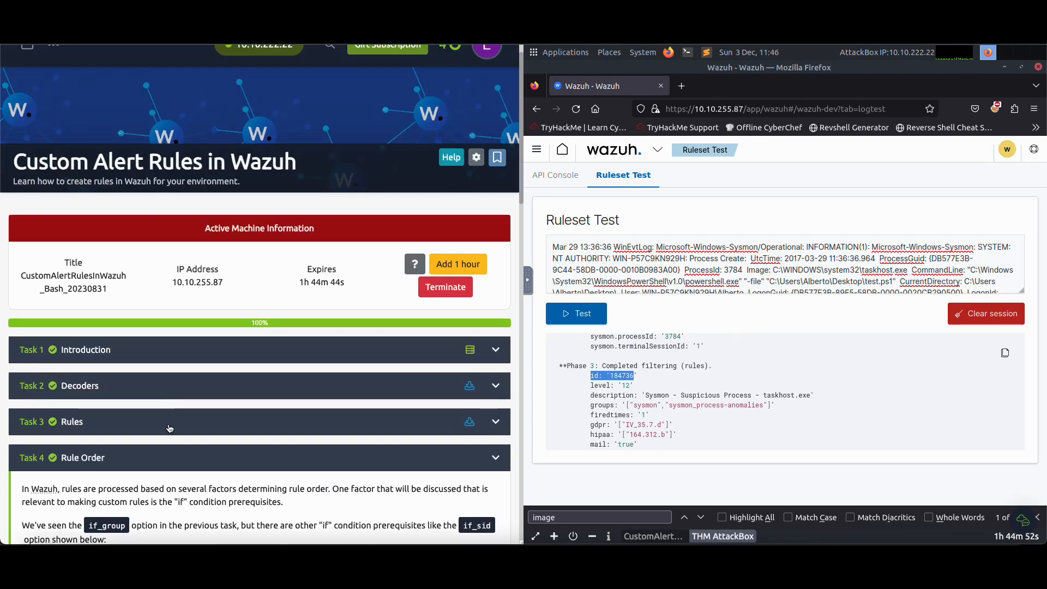
scroll(164, 422, down, 4)
scroll(164, 422, down, 4)
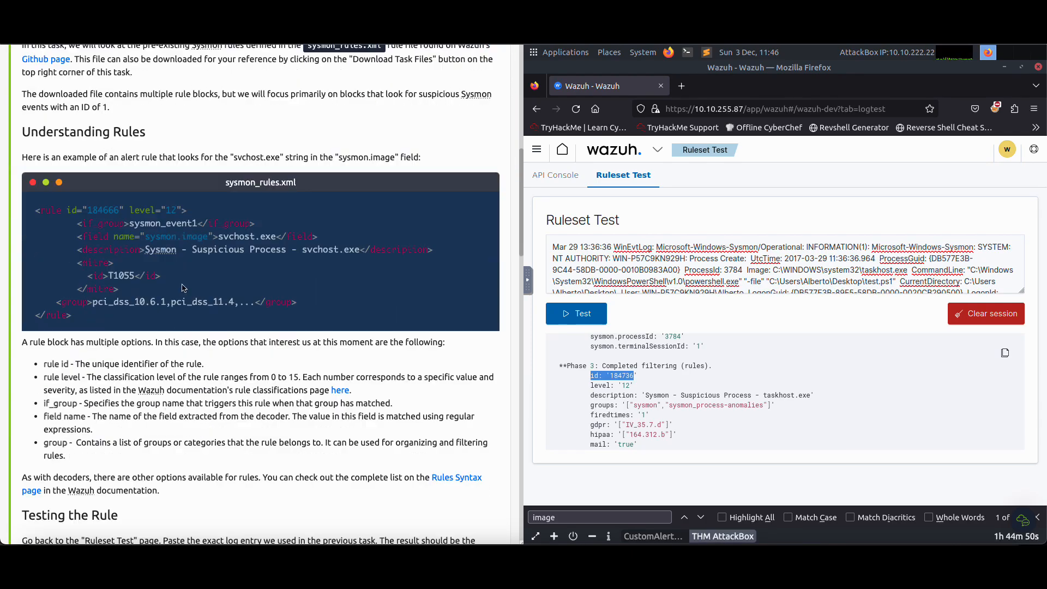
scroll(187, 285, down, 4)
scroll(187, 285, down, 15)
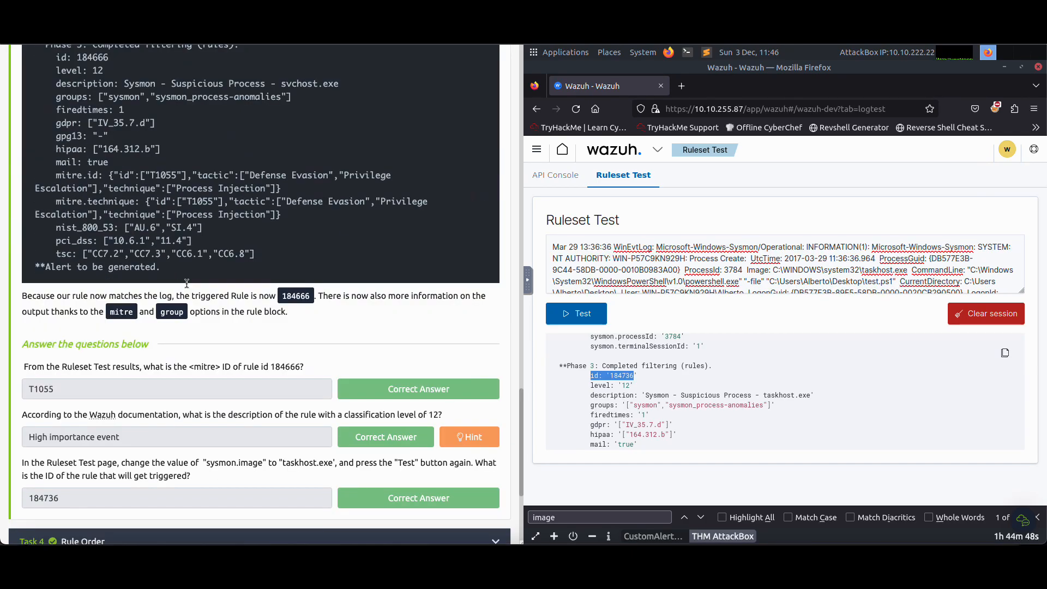
scroll(189, 299, up, 20)
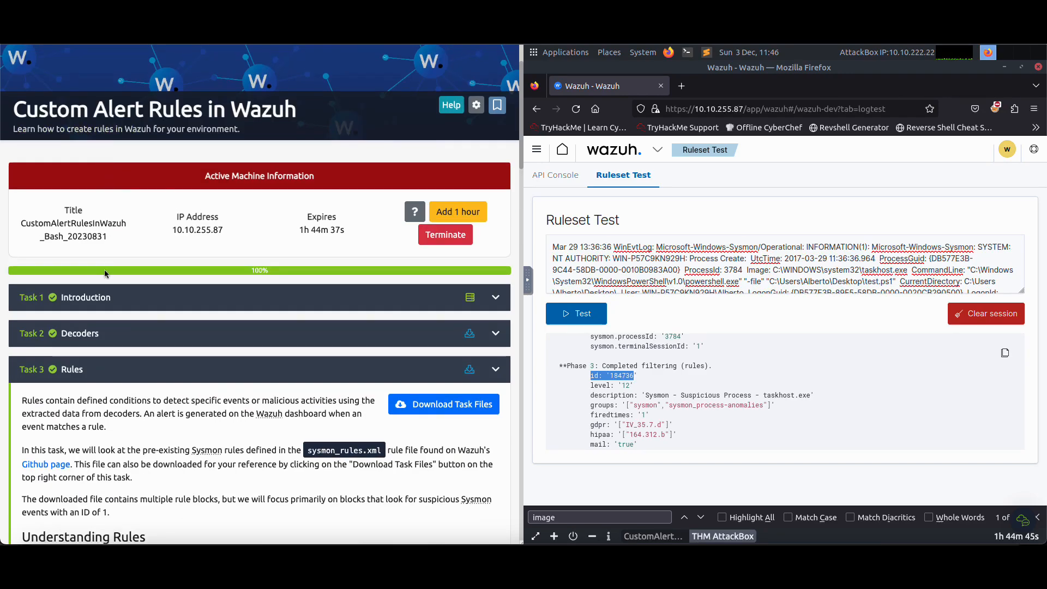
click(96, 334)
scroll(188, 348, down, 9)
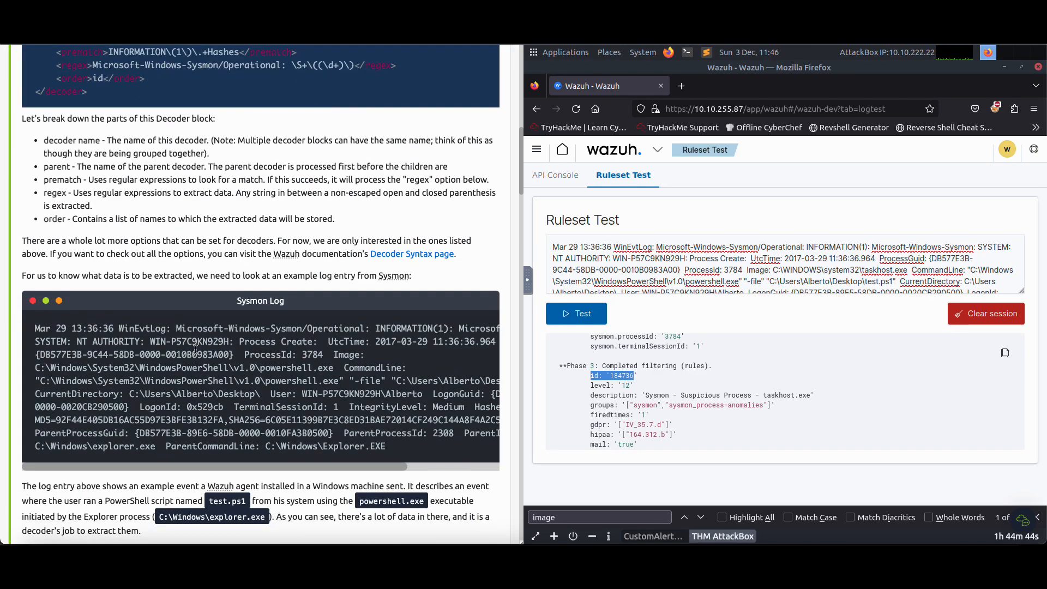
scroll(195, 349, up, 4)
scroll(192, 289, down, 12)
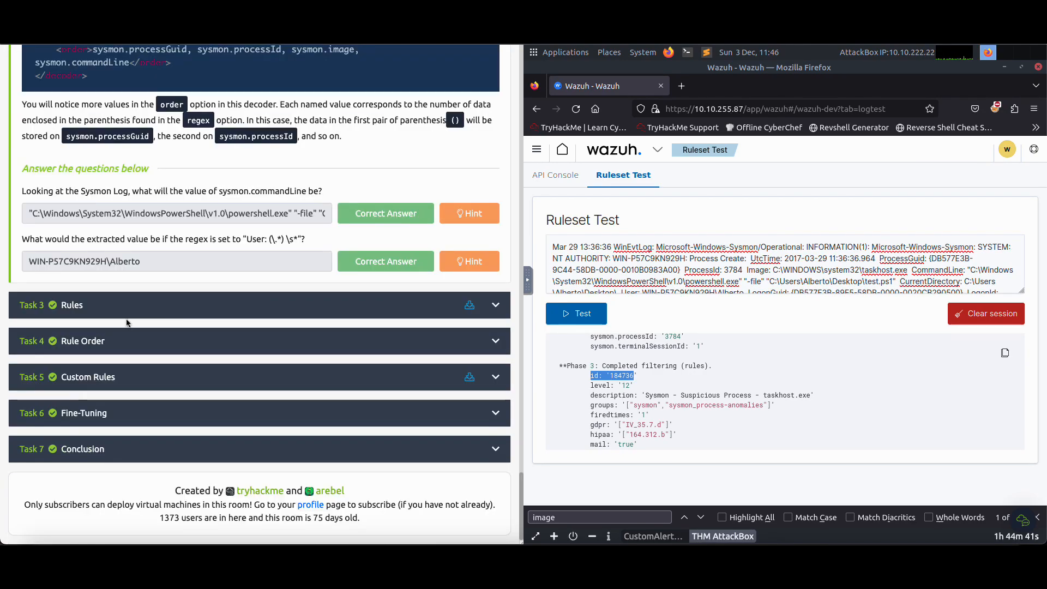
Return to Task 4 Rule Order and compare its sample Sysmon log and expected output with the current test result
click(108, 341)
scroll(242, 338, down, 5)
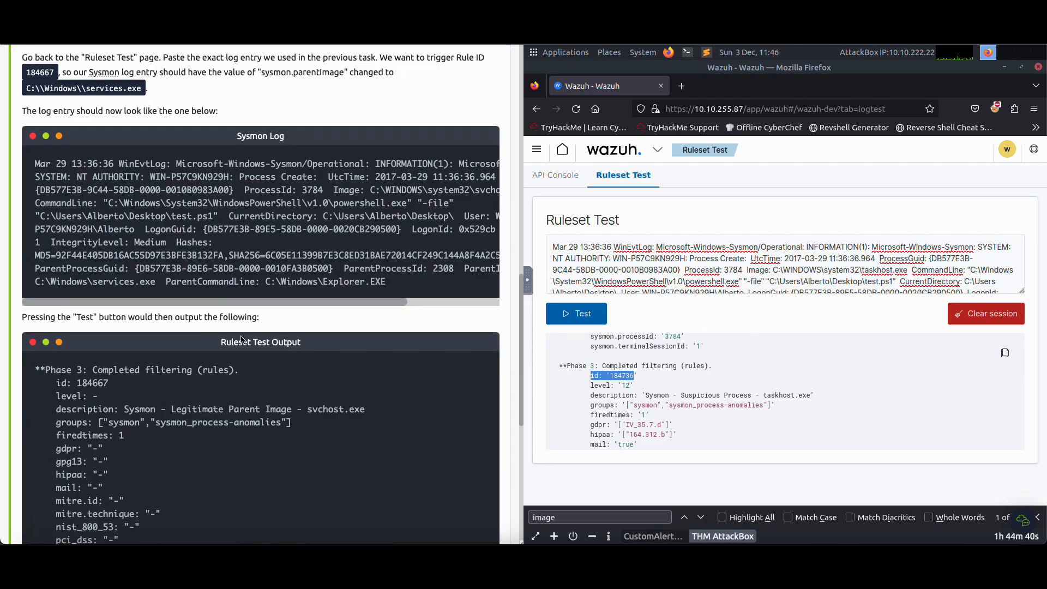
scroll(241, 338, up, 6)
scroll(242, 338, down, 8)
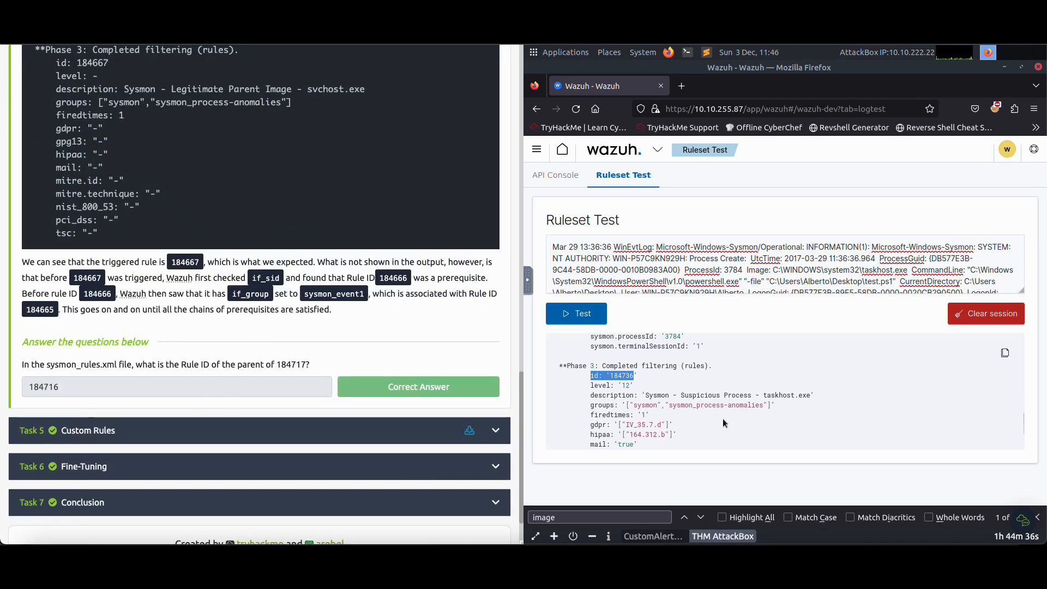
scroll(722, 418, down, 3)
scroll(390, 331, up, 4)
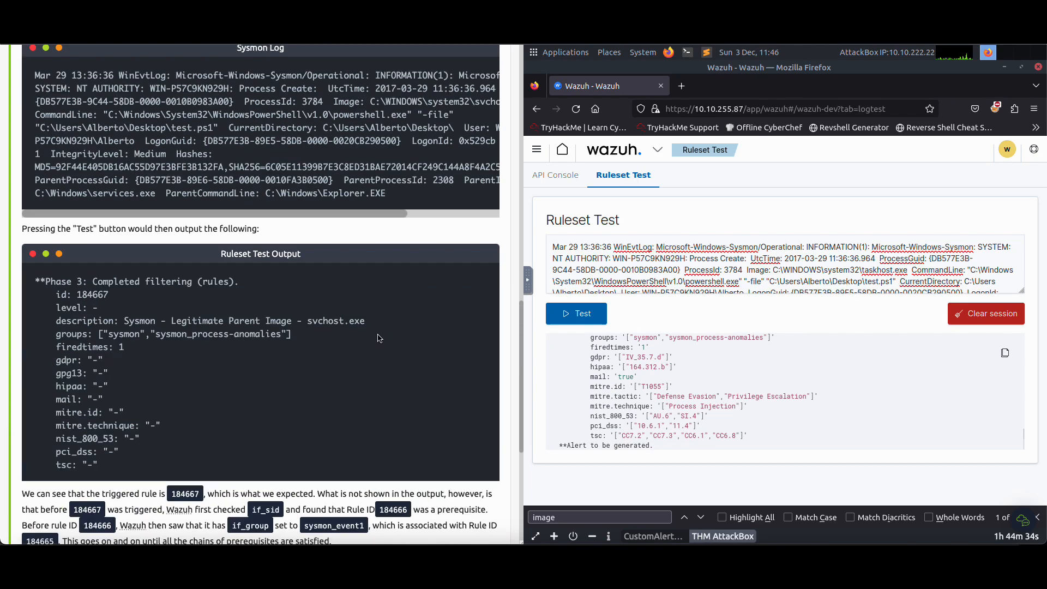
scroll(334, 303, up, 1)
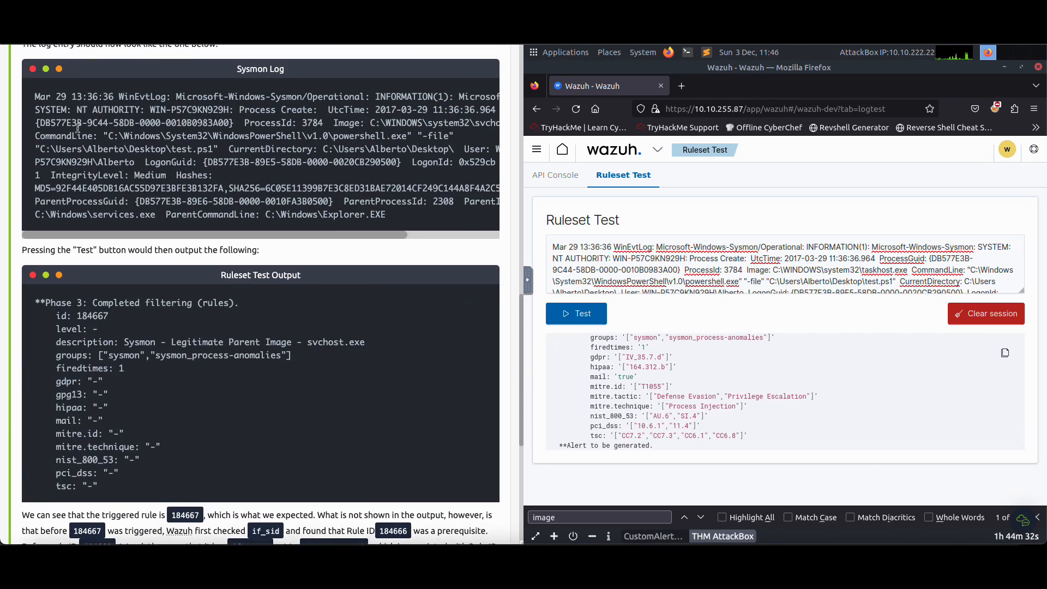
Replace the Ruleset Test log with Task 4's sample Sysmon log containing the services.exe parent image and run the test
drag(35, 96, 389, 216)
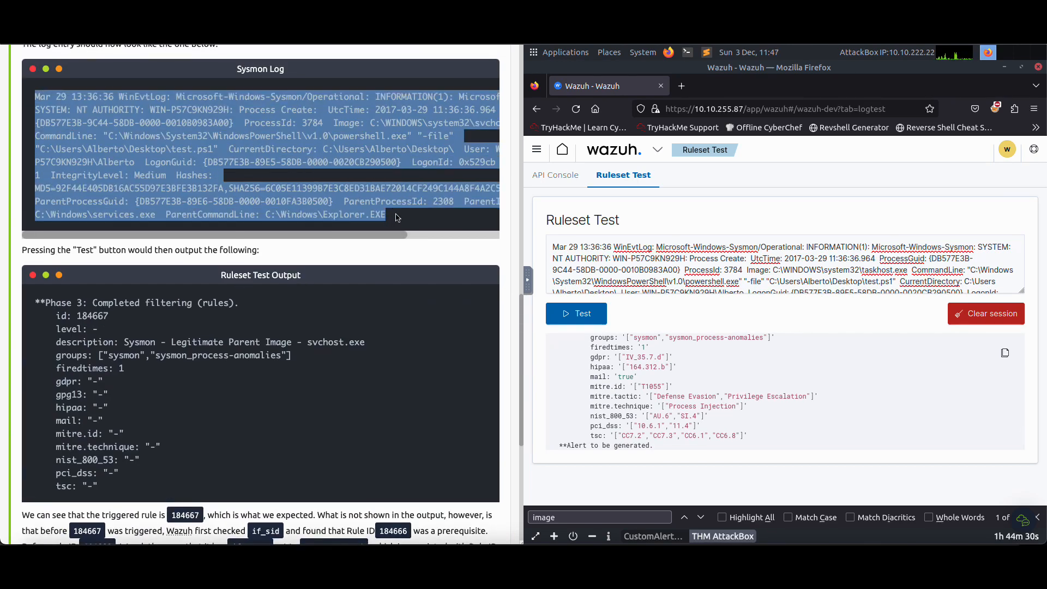
right_click(368, 189)
click(393, 216)
click(645, 249)
key(ctrl+a)
key(ctrl+v)
click(604, 319)
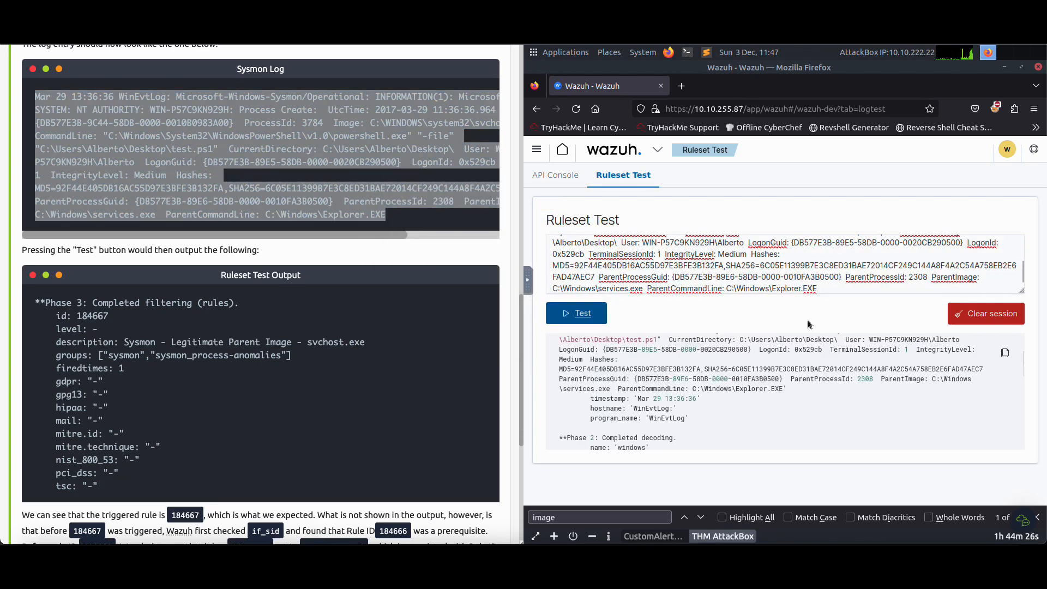
Compare the new Ruleset Test results with Task 4's expected output, its explanation and the question about 184717's parent
scroll(689, 387, down, 10)
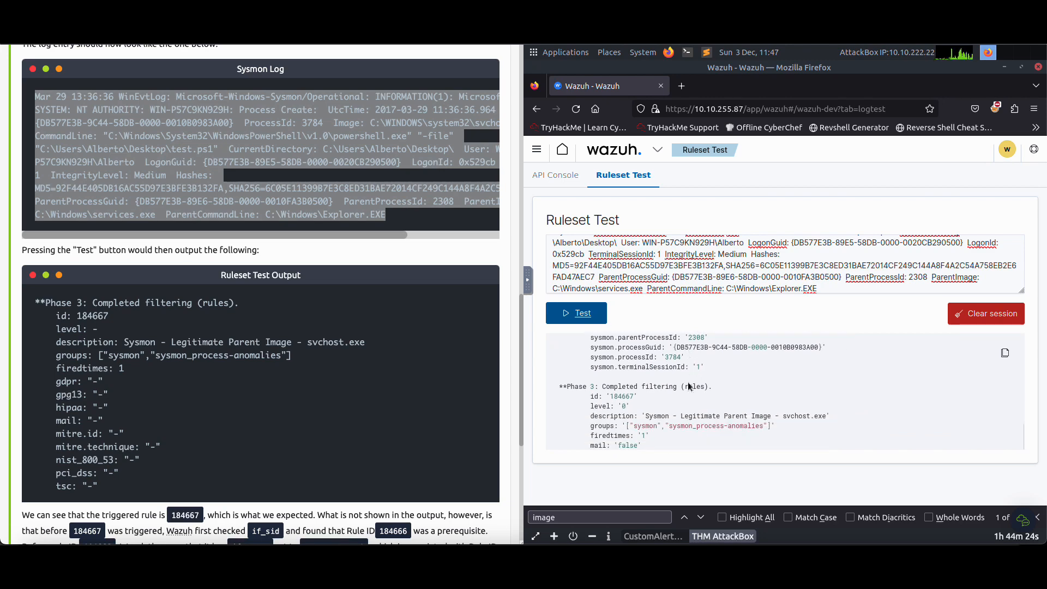
scroll(649, 410, up, 10)
scroll(402, 417, down, 6)
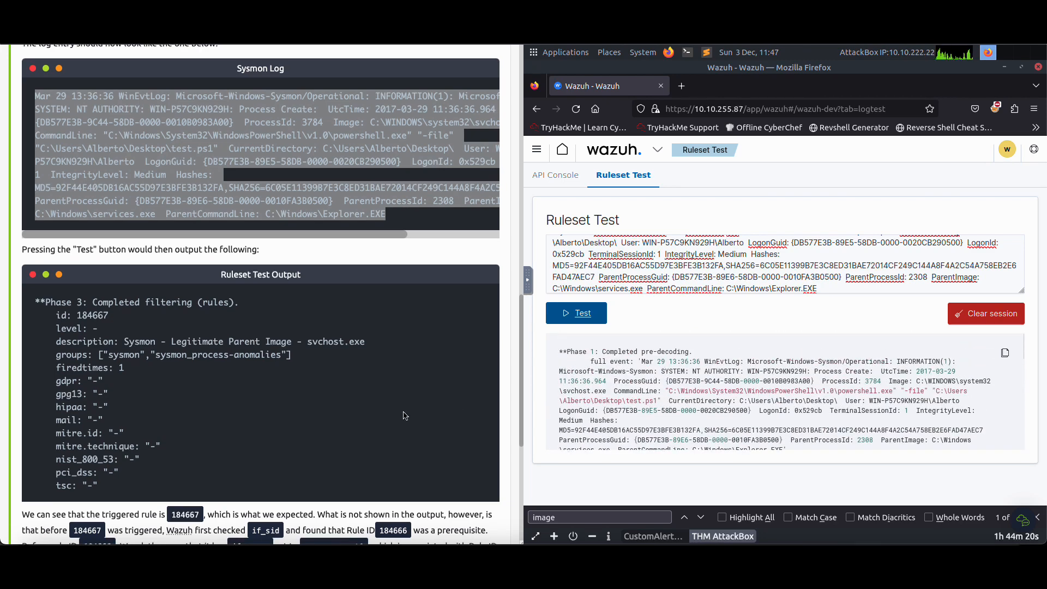
scroll(628, 395, down, 7)
scroll(628, 394, down, 1)
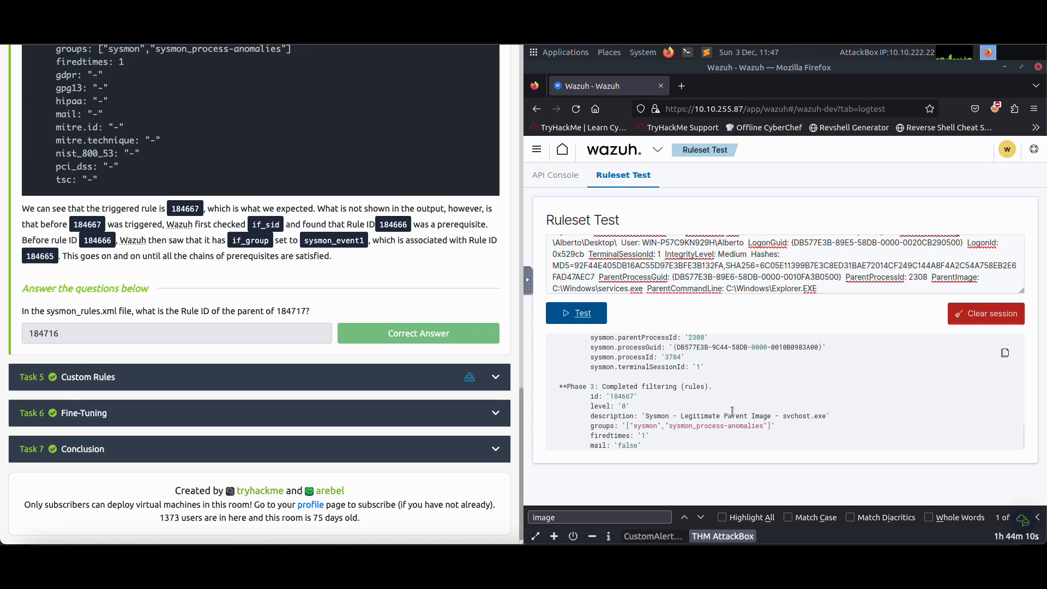
scroll(736, 414, up, 4)
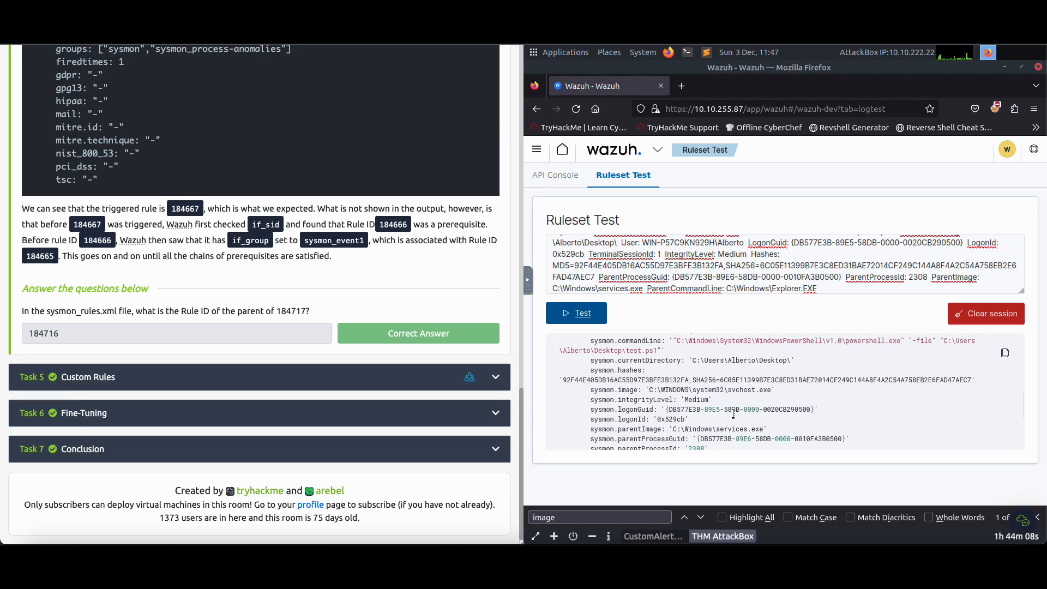
scroll(748, 401, up, 5)
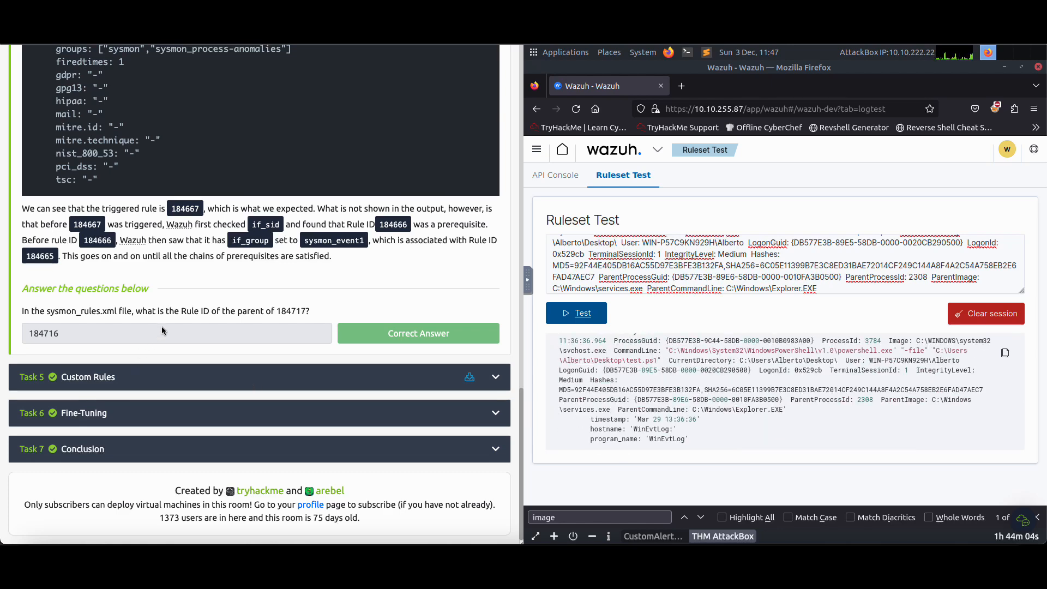
View Wazuh's 0330-sysmon_rules.xml on GitHub and return to Task 4's question about rule 184717
scroll(147, 338, up, 10)
scroll(167, 327, up, 15)
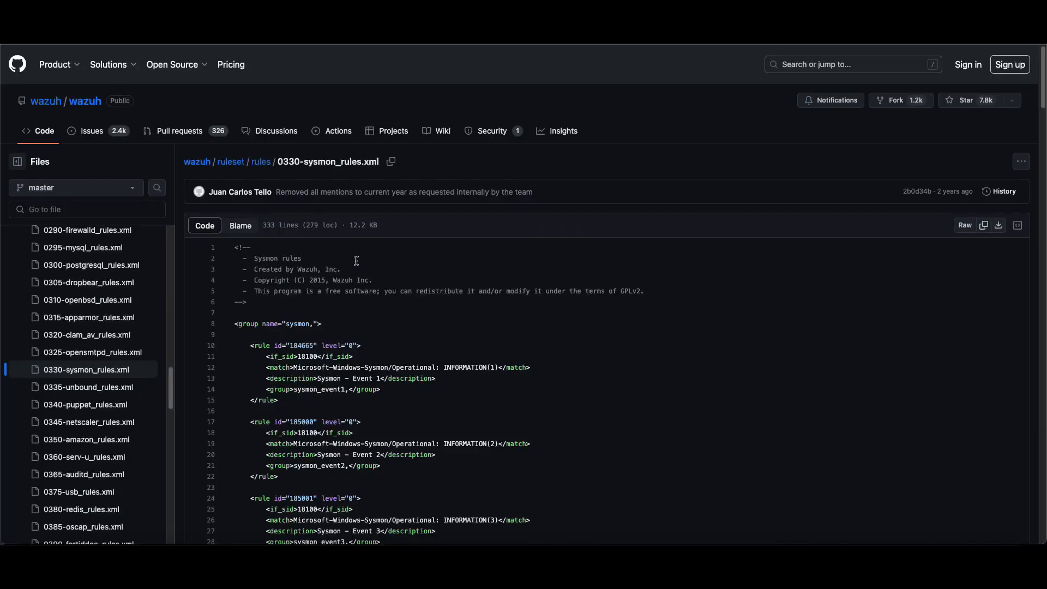
scroll(343, 254, down, 2)
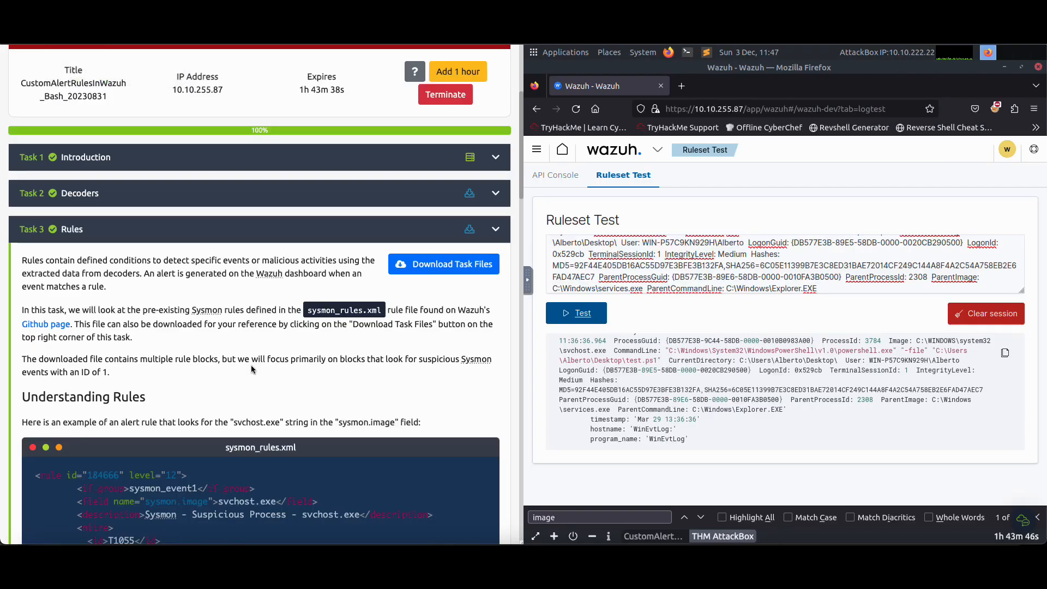
scroll(247, 364, down, 5)
scroll(247, 364, down, 15)
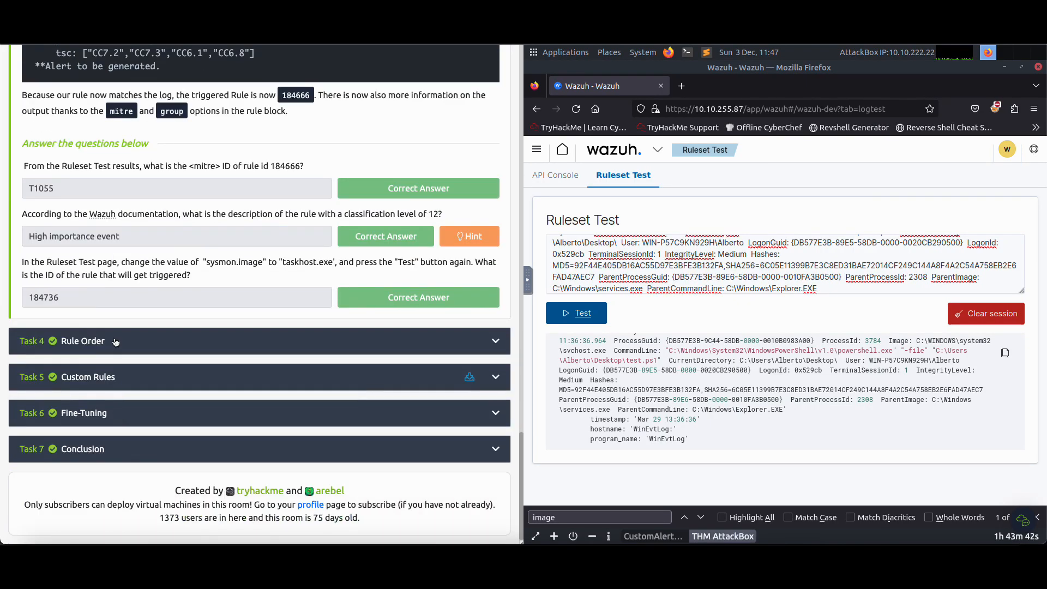
click(115, 342)
scroll(246, 344, down, 20)
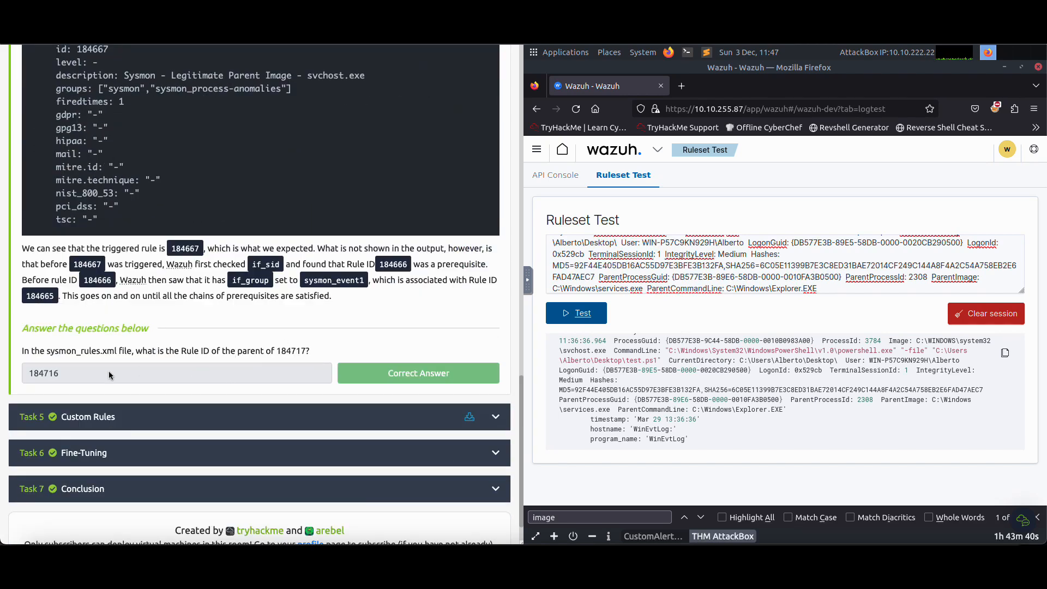
Copy rule ID 184717 from Task 4's question and search for it in 0330-sysmon_rules.xml on GitHub
drag(274, 351, 305, 351)
click(347, 33)
key(super+f)
key(super+v)
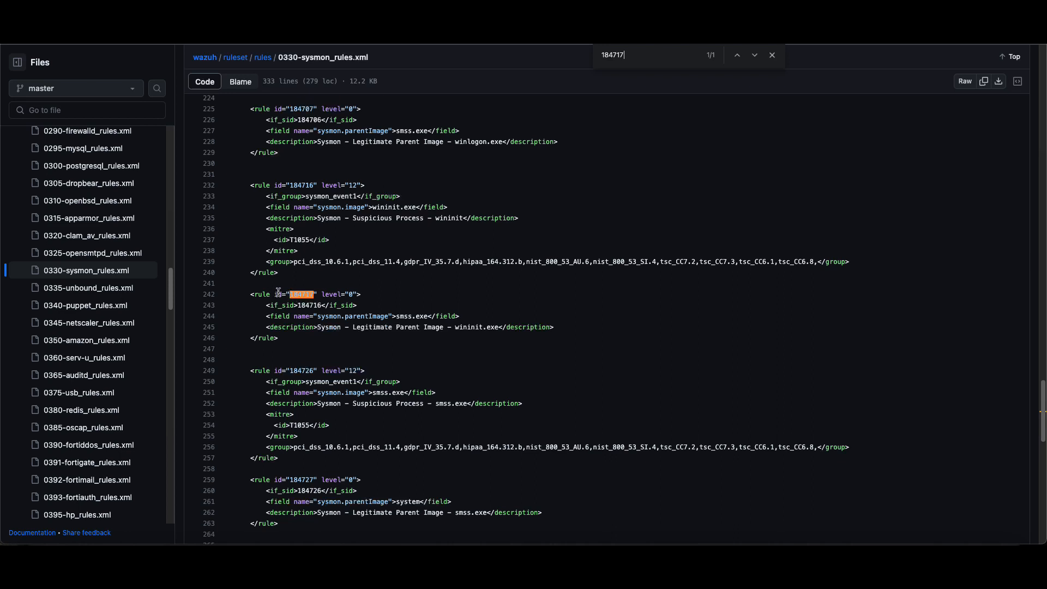
Highlight the parent rule ID in rule 184717's if_sid line and go back to Task 4's answer
click(351, 295)
drag(297, 307, 325, 311)
click(325, 307)
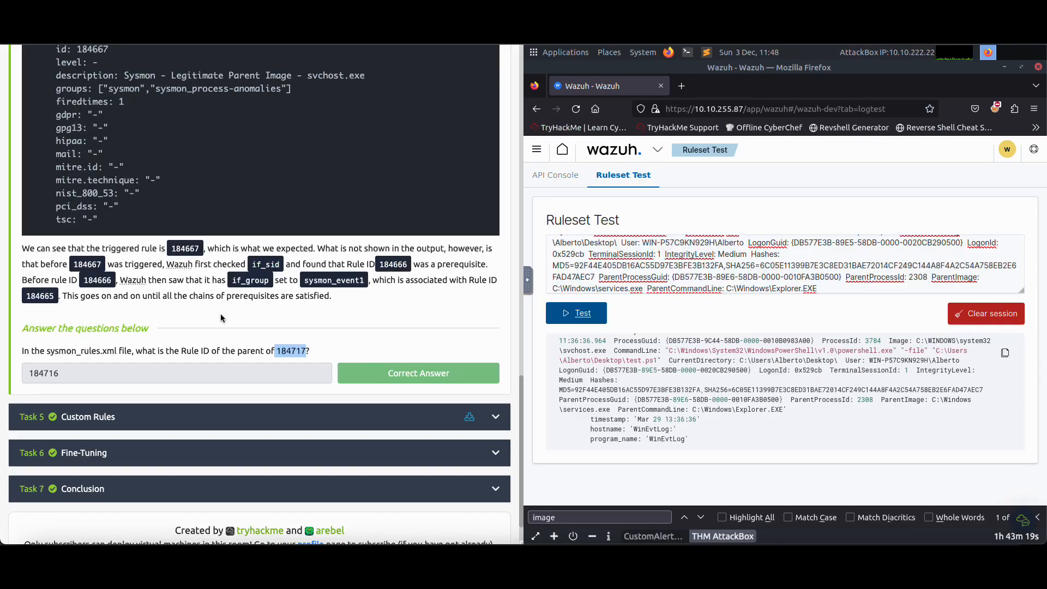
scroll(71, 358, down, 1)
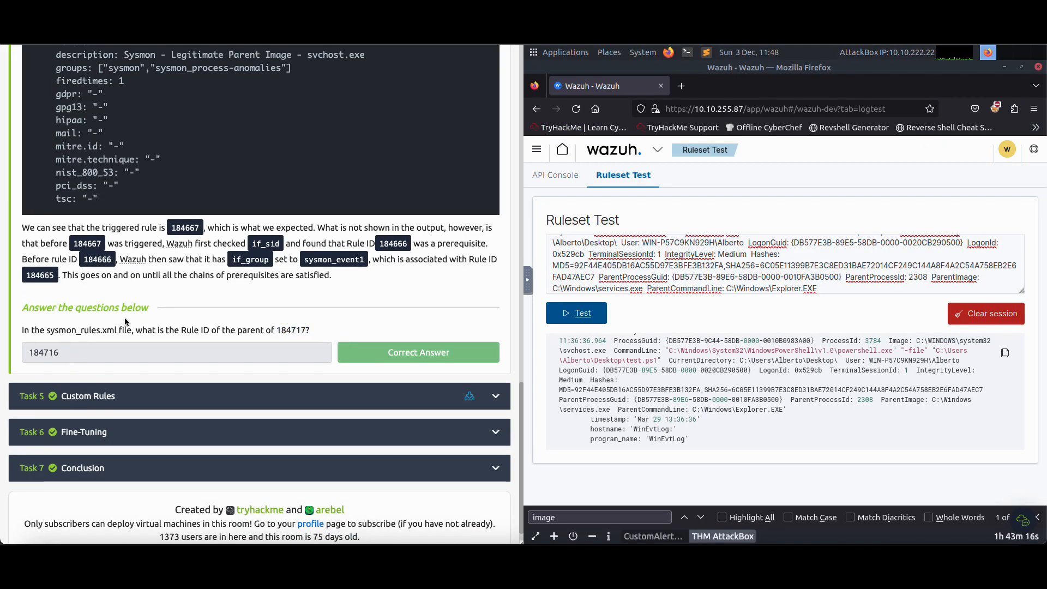
Revisit Task 3's paragraph about the sysmon_rules.xml source and open Task 5 Custom Rules
scroll(125, 317, up, 15)
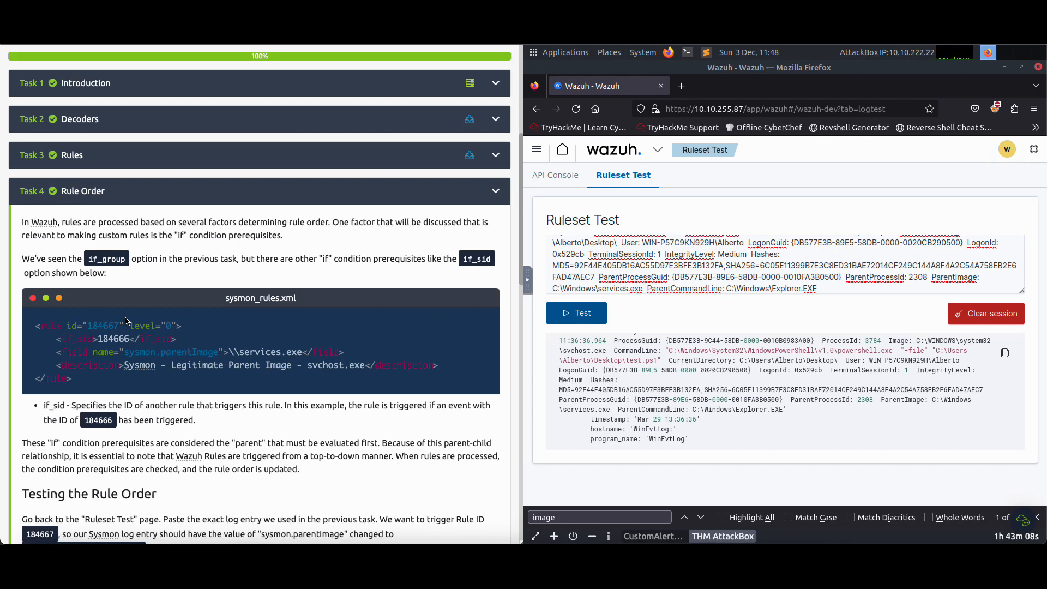
click(98, 162)
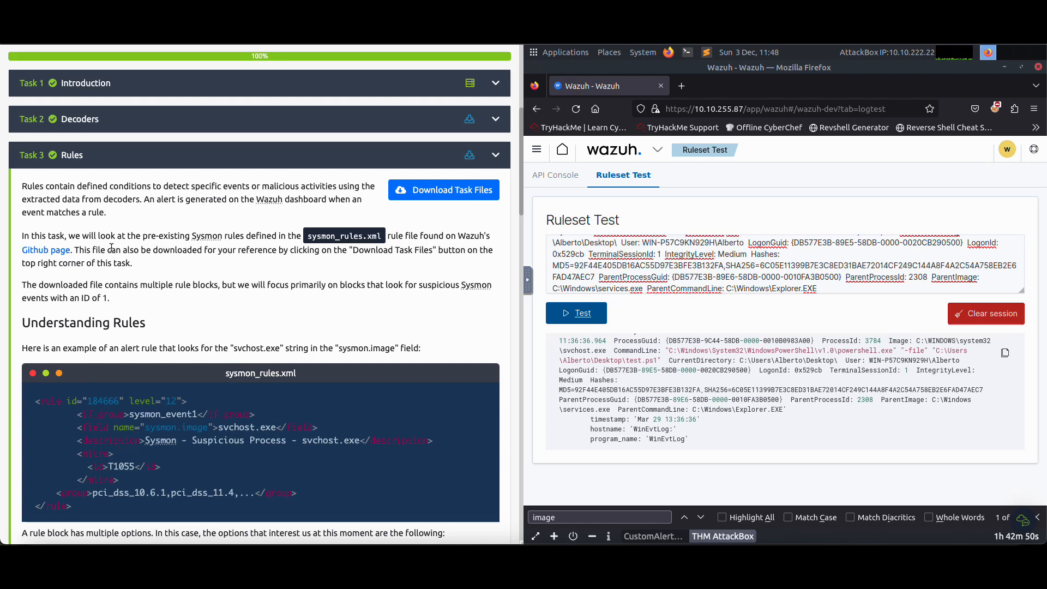
scroll(117, 250, down, 20)
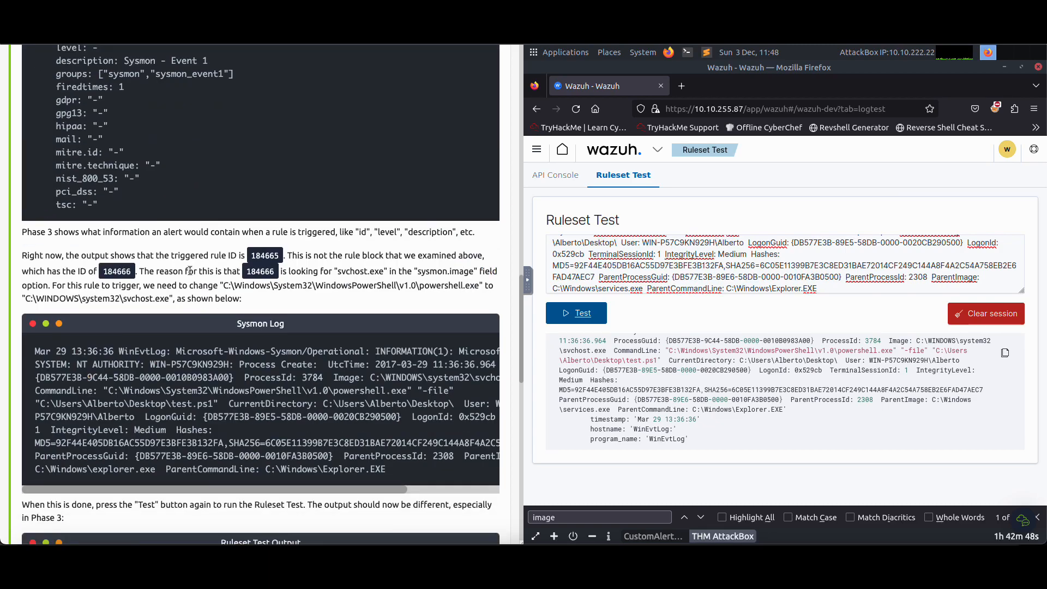
scroll(214, 276, down, 2)
click(262, 374)
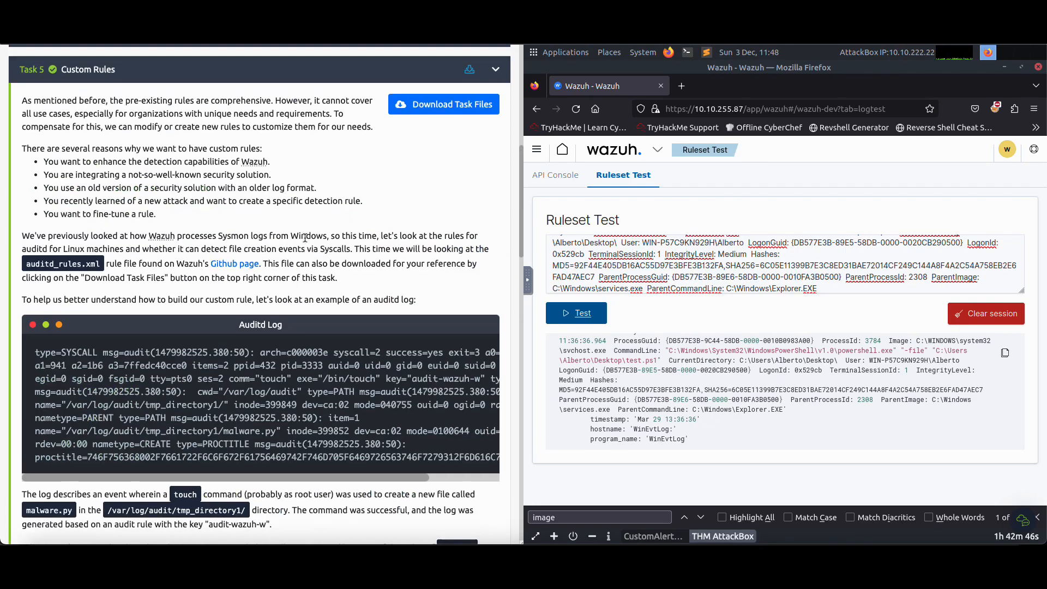
Review Task 5 from the reasons for custom rules and the auditd log through the local rules instructions to the questions
scroll(308, 249, down, 5)
scroll(103, 202, up, 4)
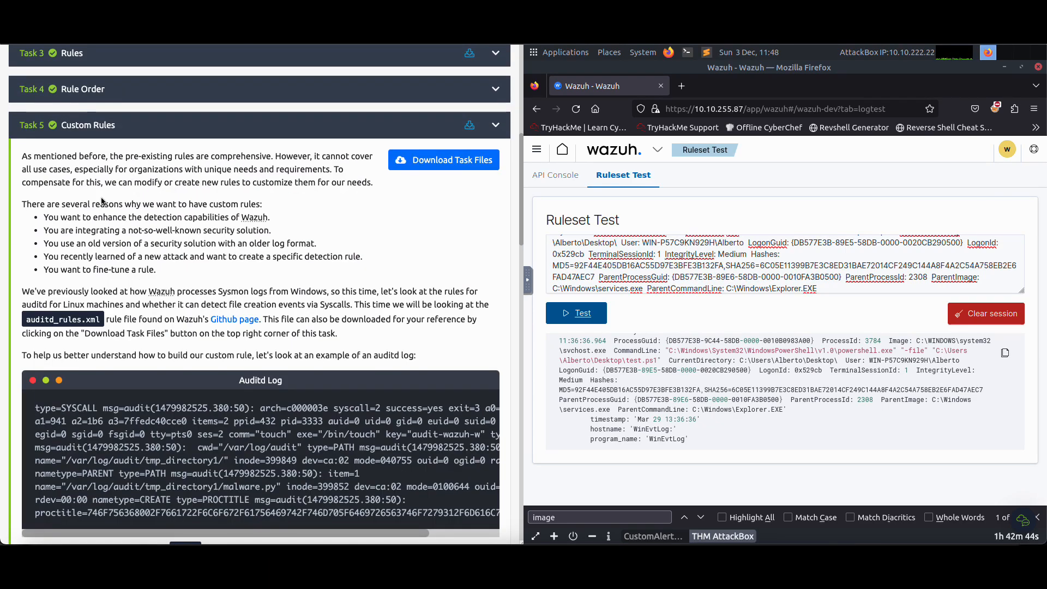
scroll(147, 312, down, 15)
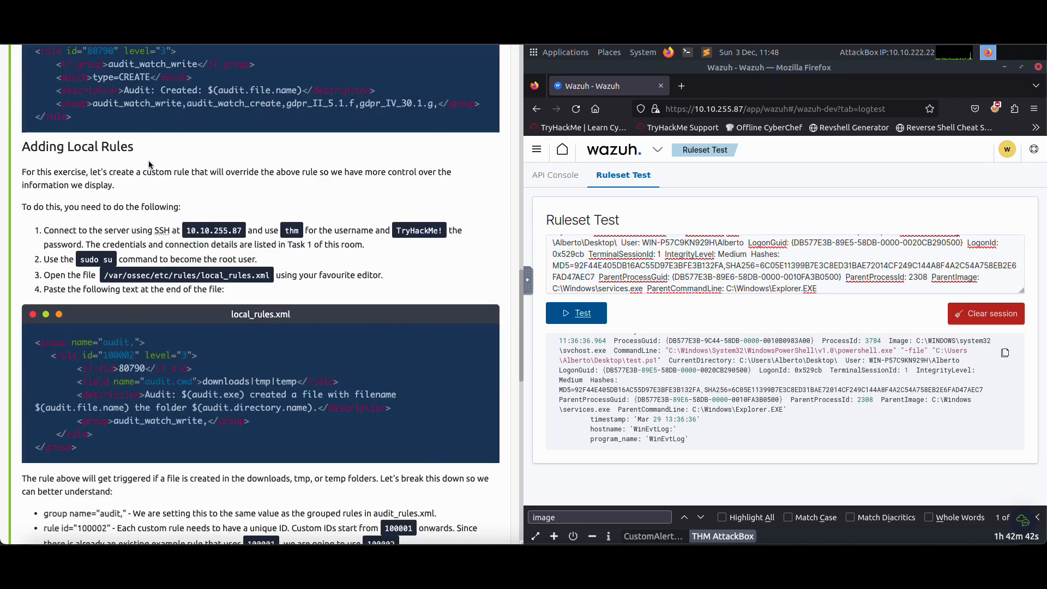
scroll(148, 312, down, 8)
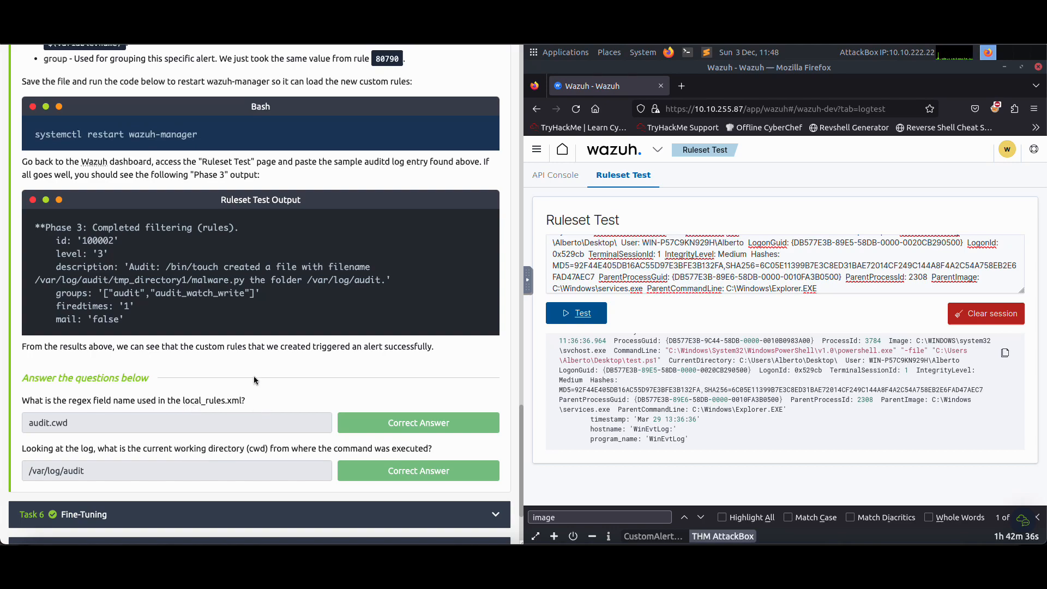
scroll(254, 376, up, 20)
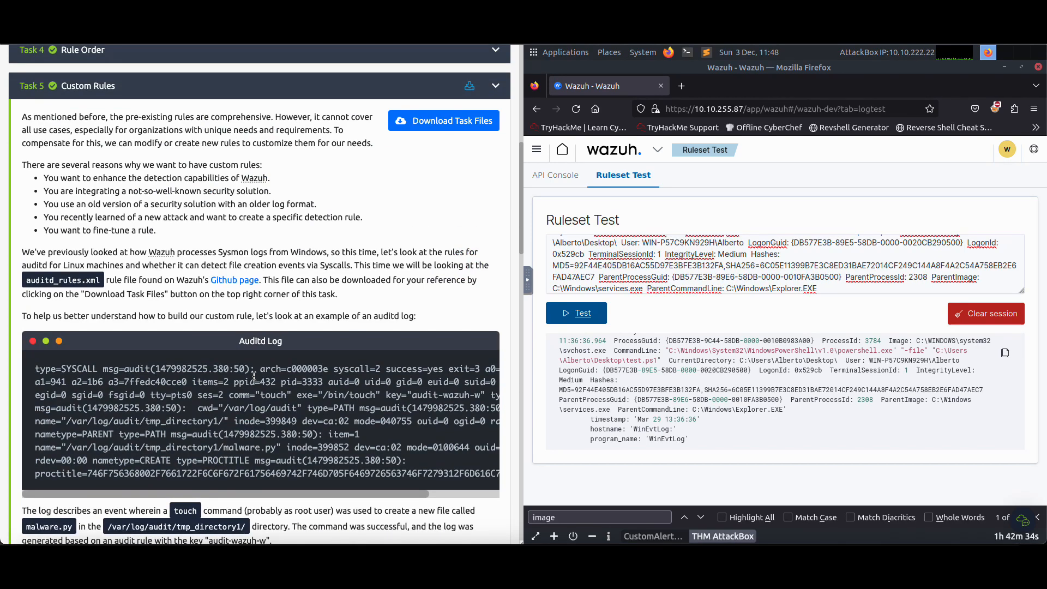
scroll(344, 347, down, 4)
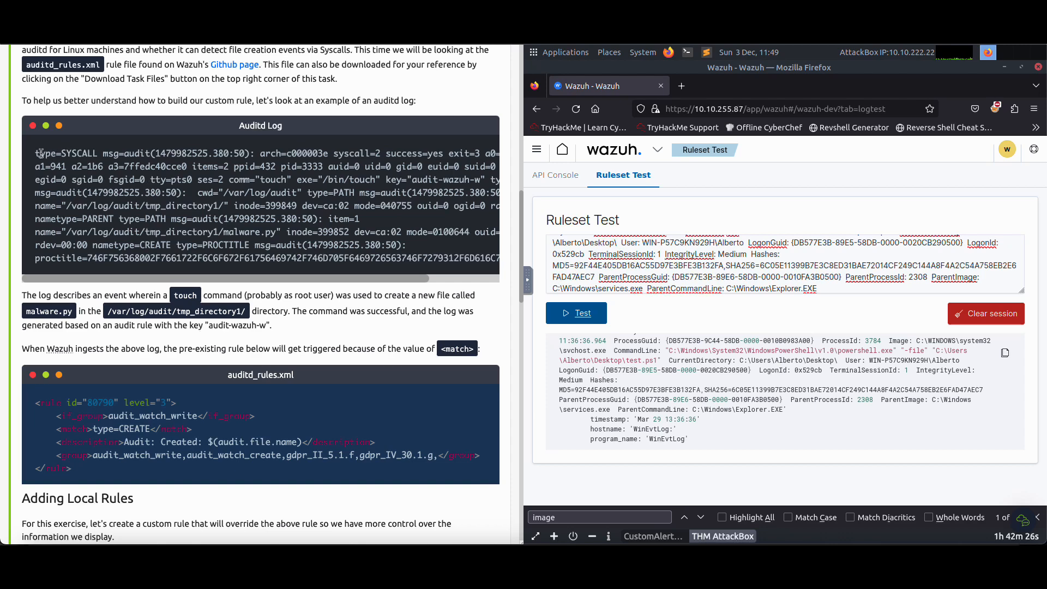
Replace the Ruleset Test log with the sample auditd log copied from Task 5
drag(35, 154, 494, 261)
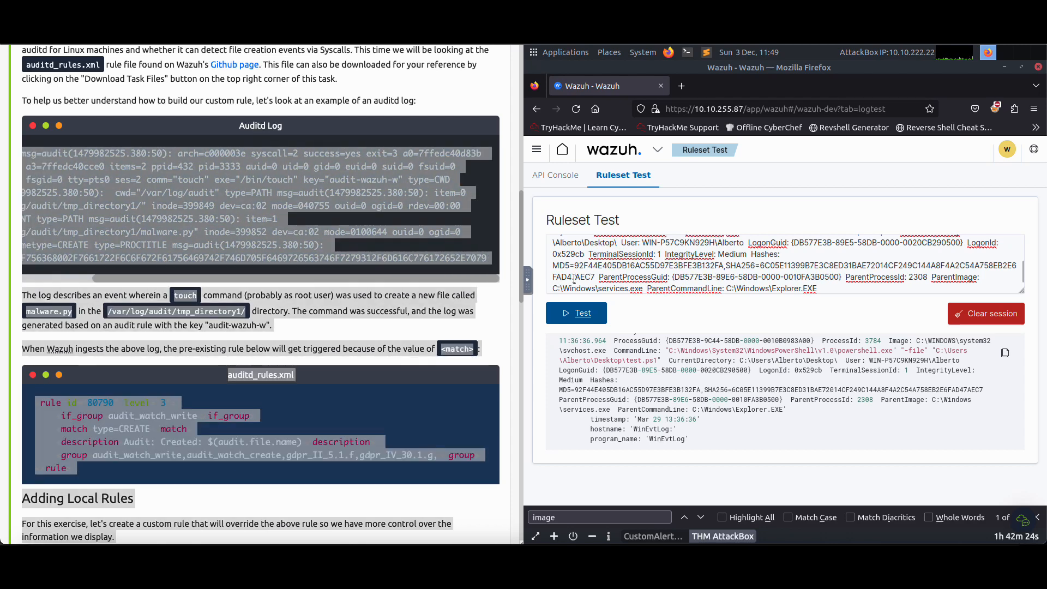
right_click(376, 209)
click(390, 220)
click(635, 255)
key(ctrl+a)
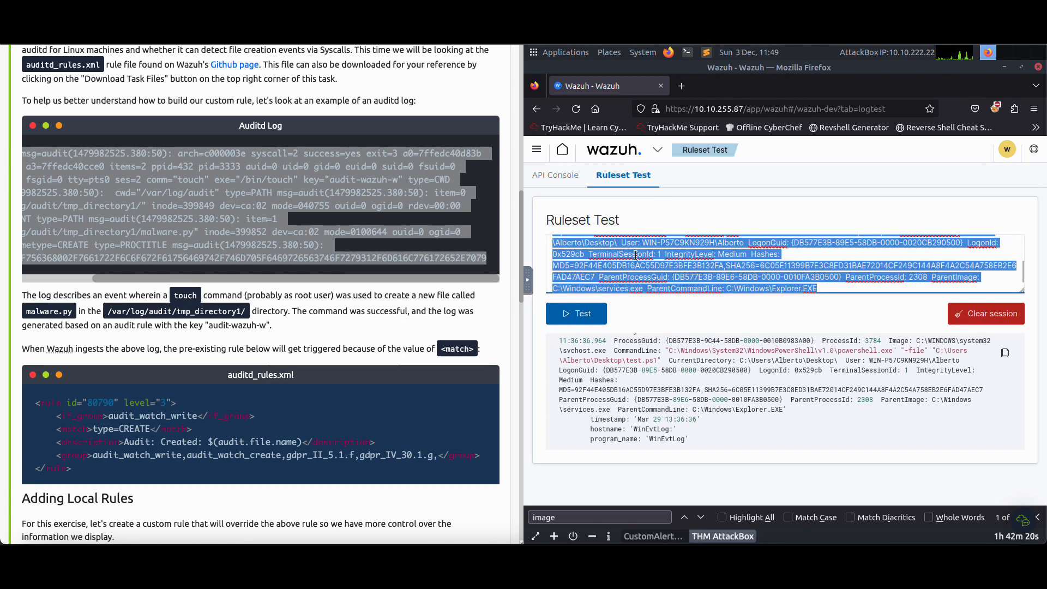
key(ctrl+v)
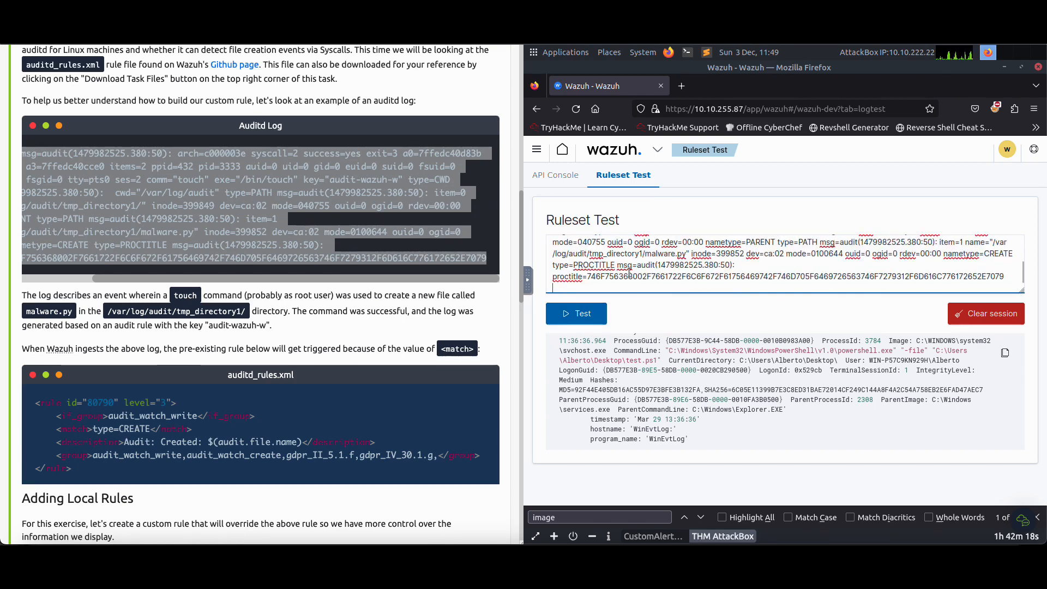
Run the ruleset test on the auditd log and revisit Task 5's instructions for adding local rules
click(576, 313)
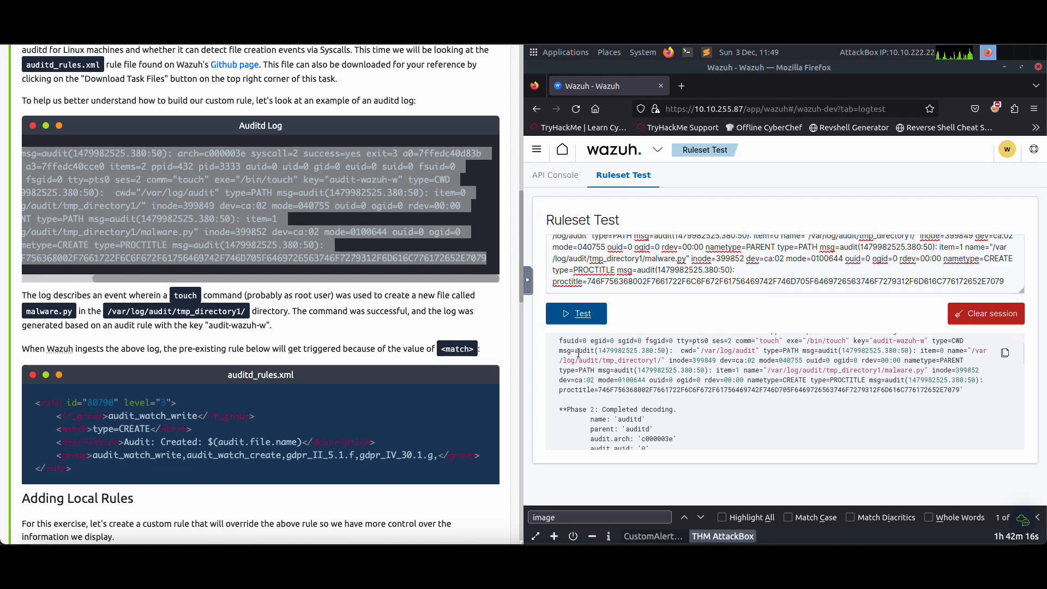
scroll(283, 390, down, 15)
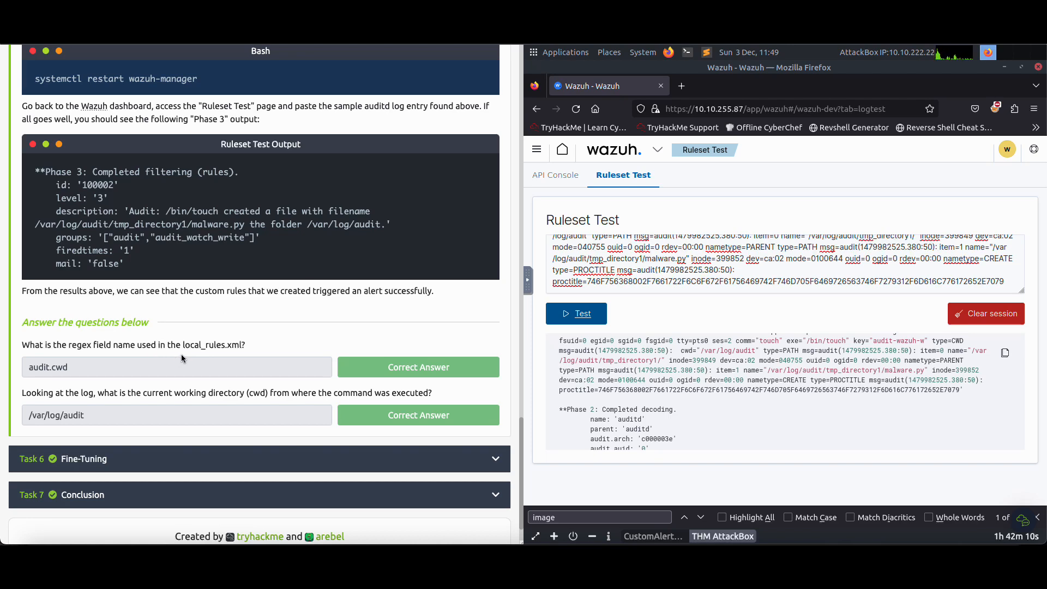
scroll(232, 350, up, 8)
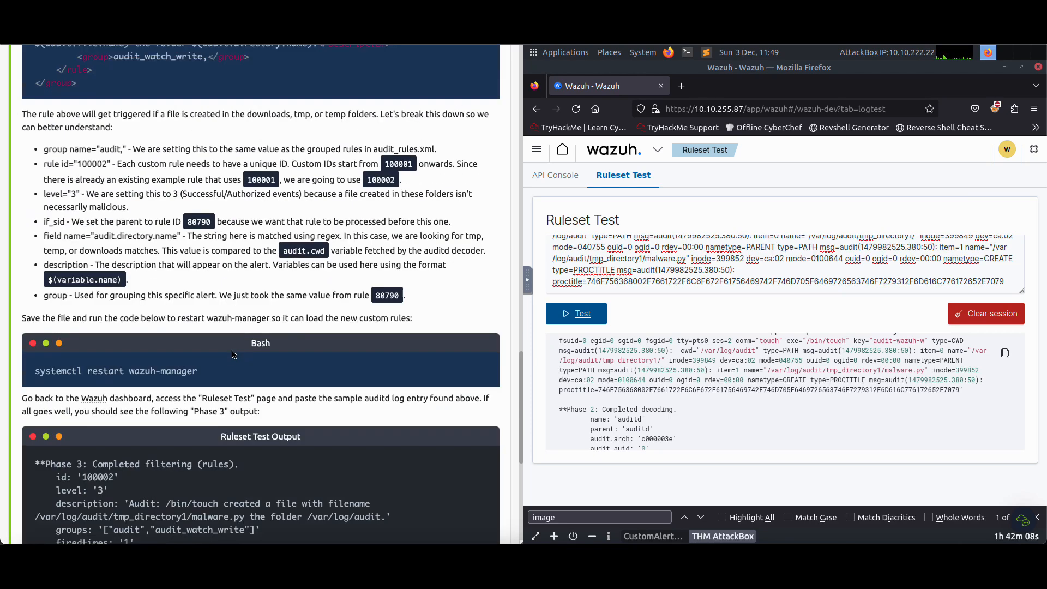
scroll(231, 351, up, 4)
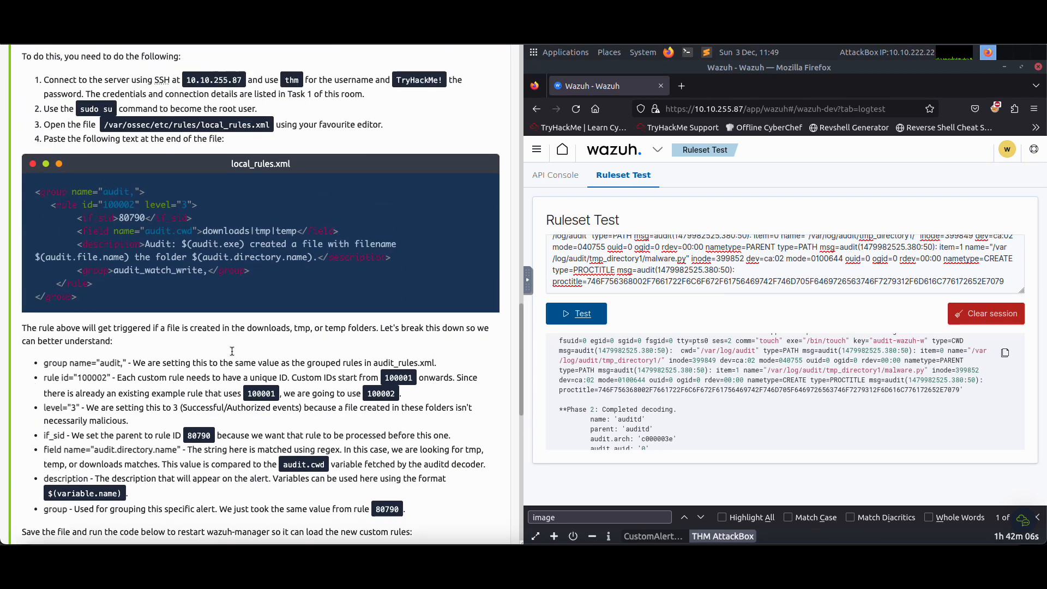
scroll(222, 360, up, 1)
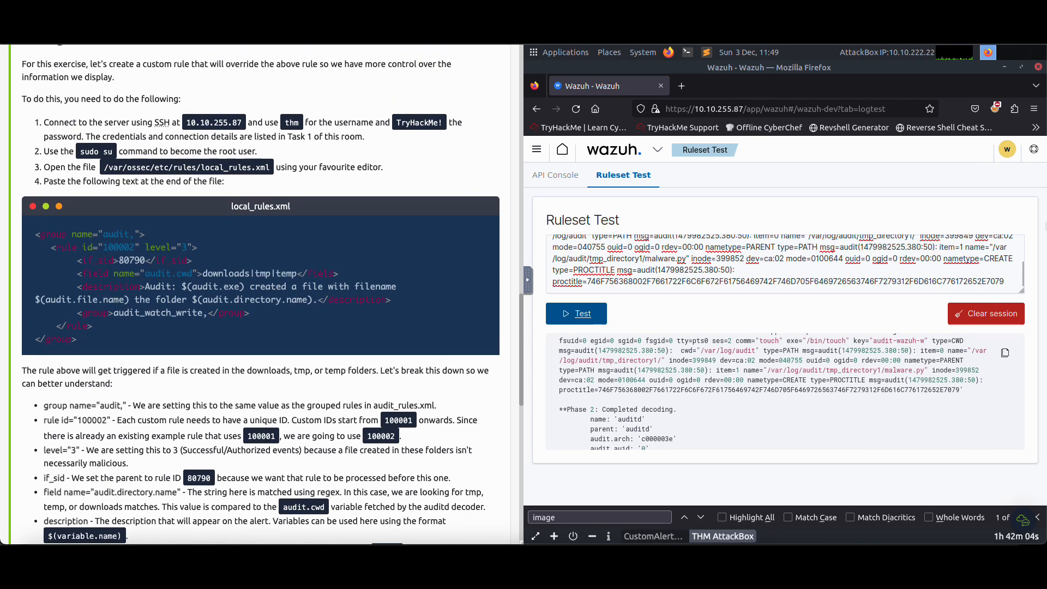
mouse_move(1046, 208)
click(1021, 238)
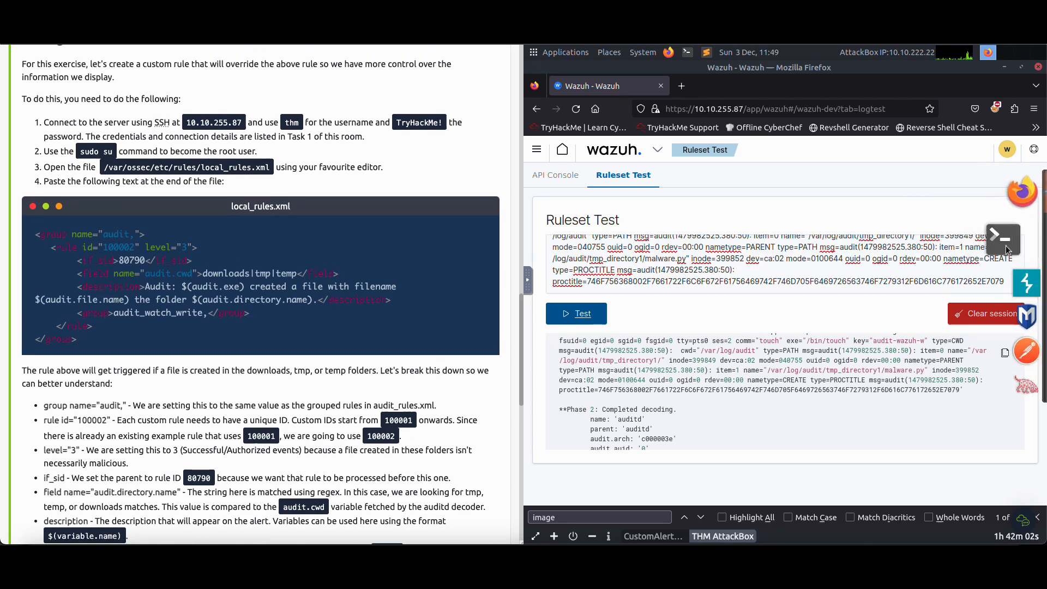
text(ssh)
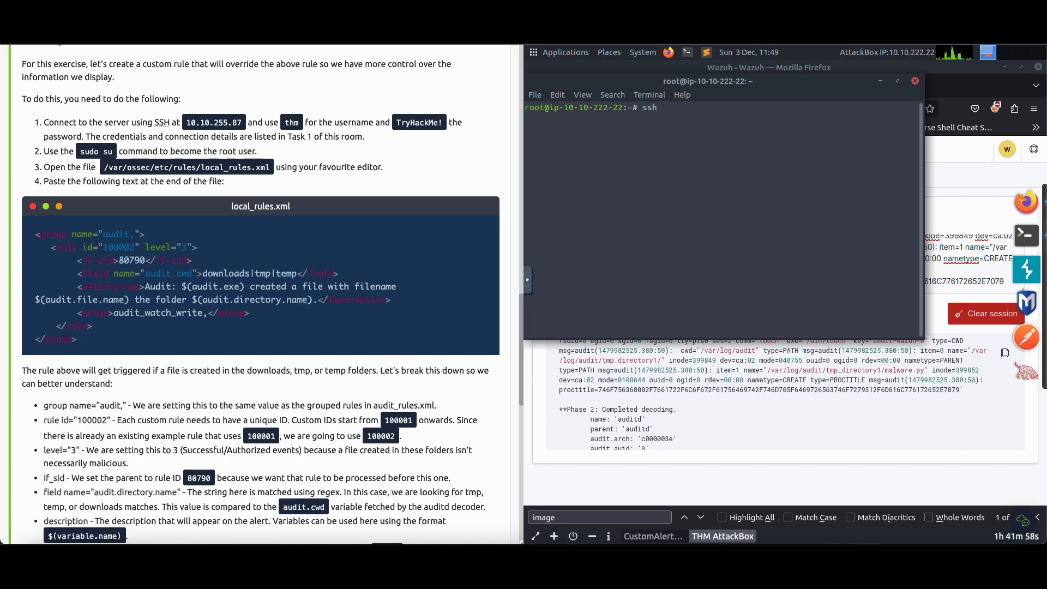
text( thm@10.10.255.87)
key(Return)
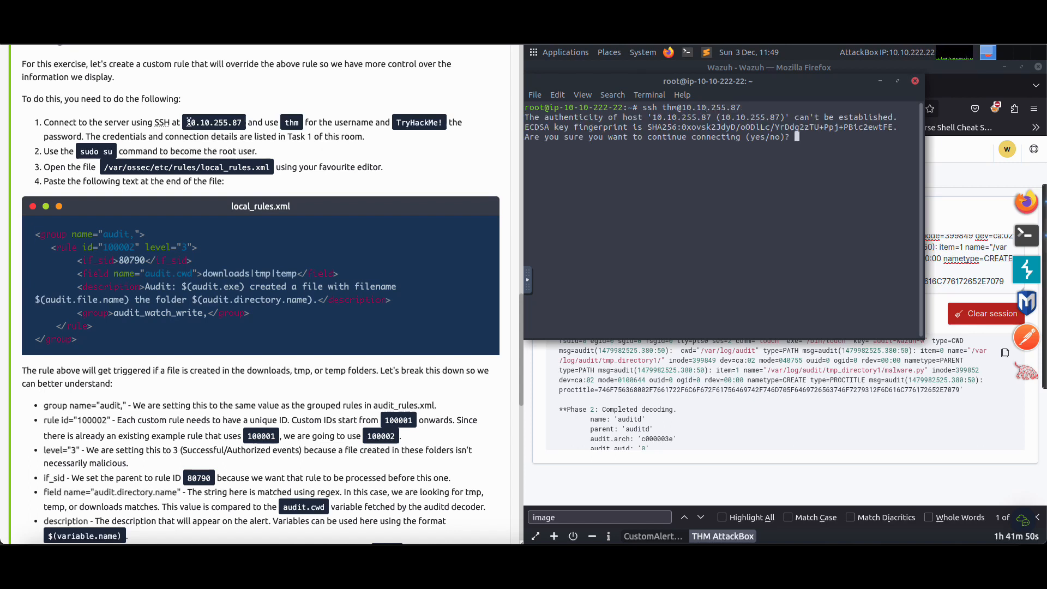
Accept the server's host key with yes and log in with the account password
drag(187, 123, 389, 124)
text(yes)
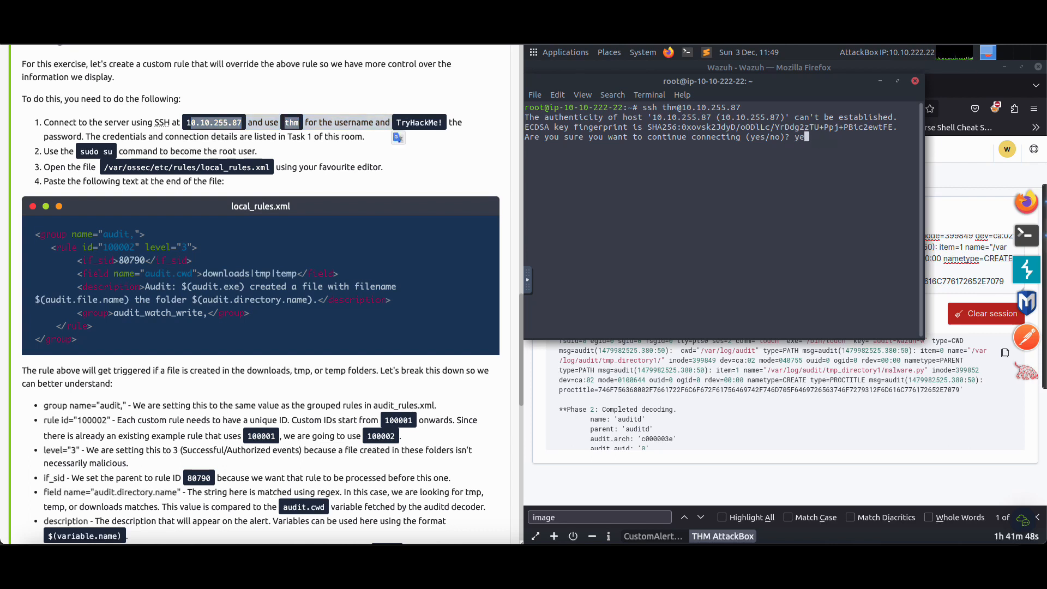
key(Return)
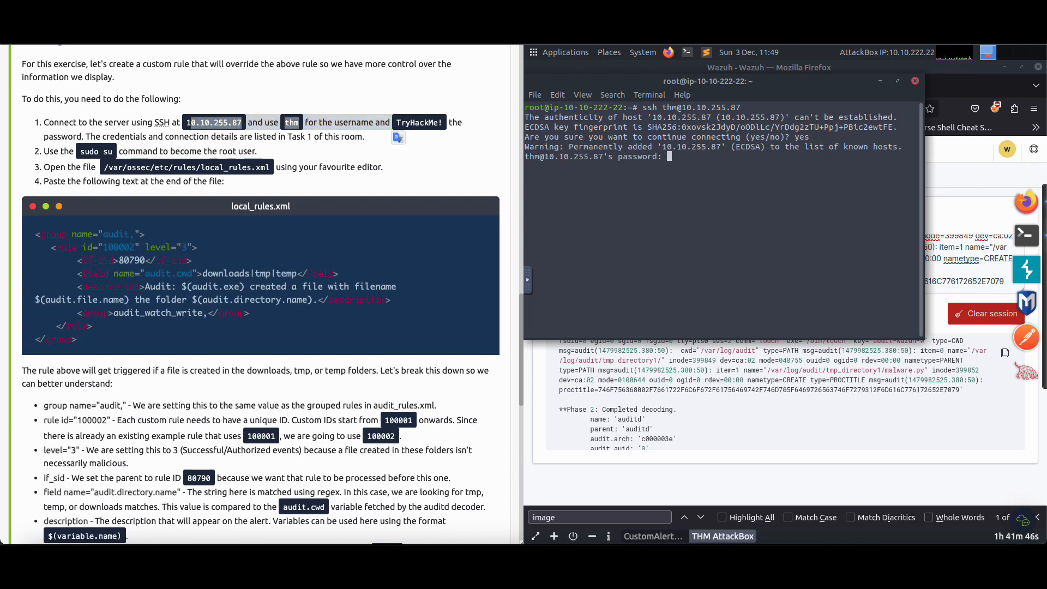
key(Return)
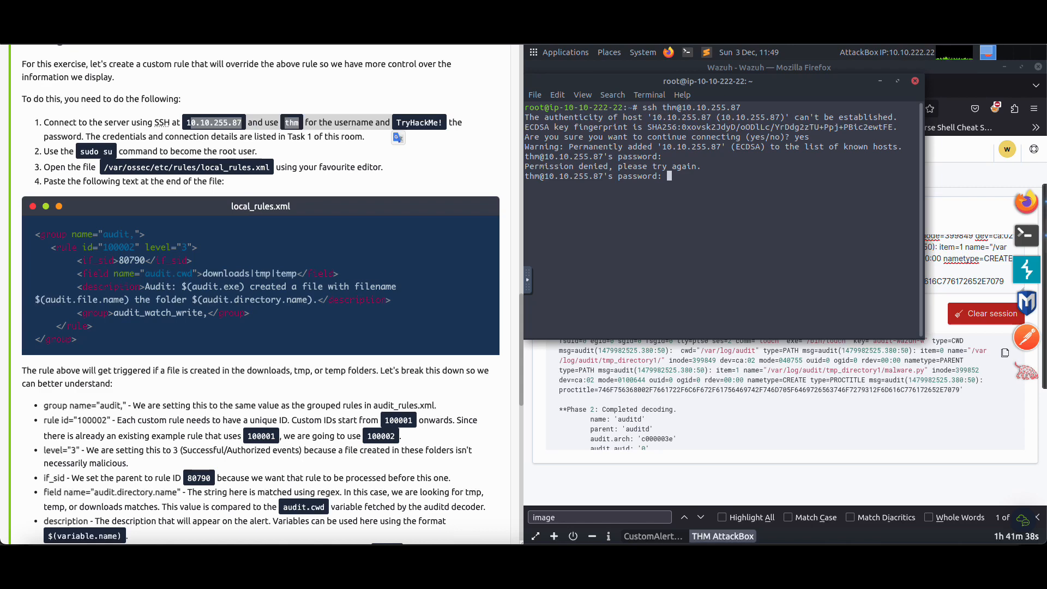
key(Return)
Become the root user with sudo su, entering the account password
text(sudo su)
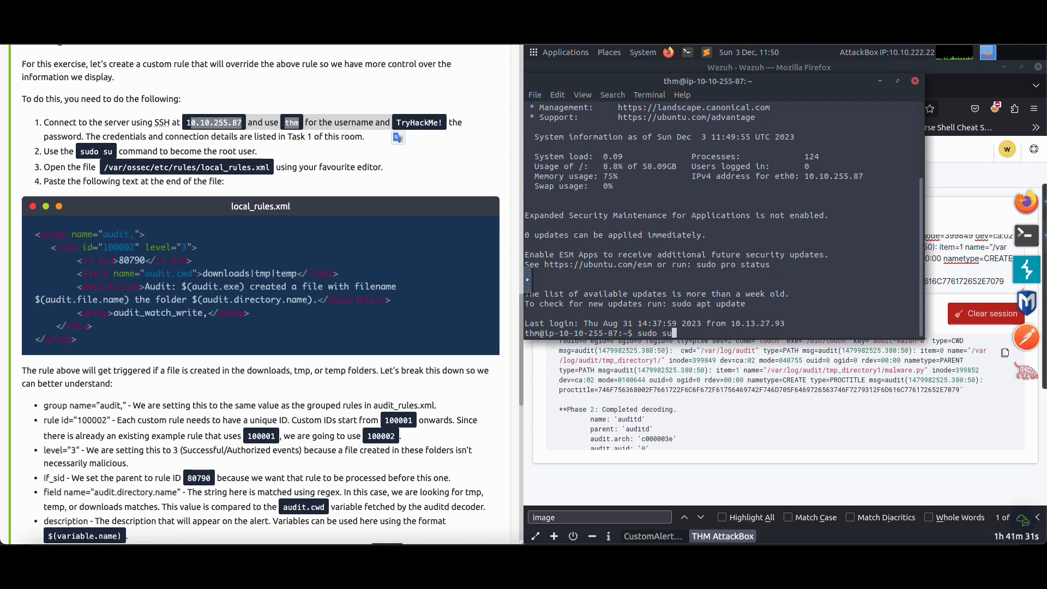
key(Return)
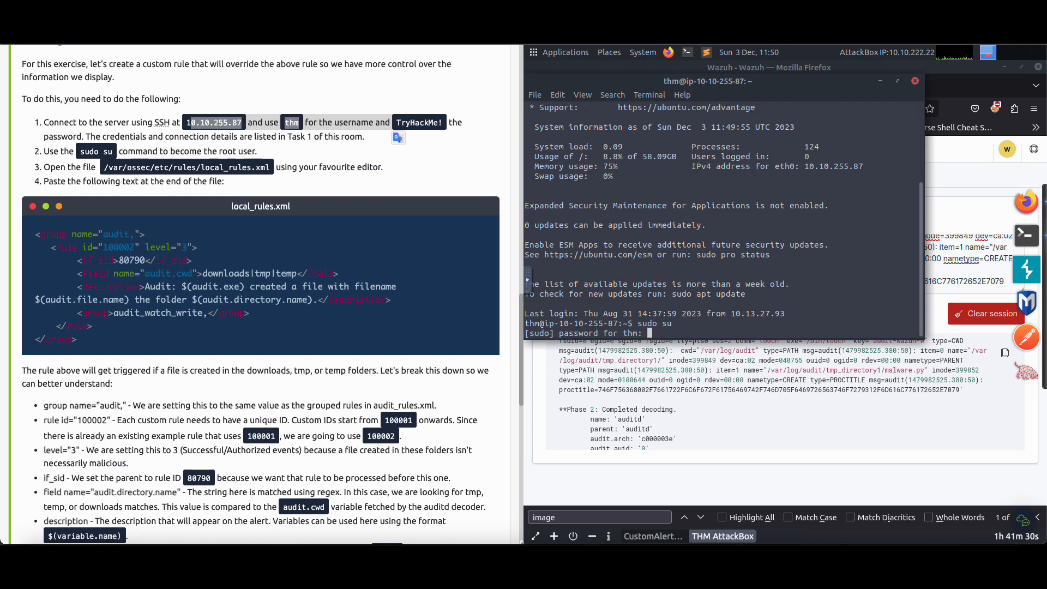
text(TryHackMe!)
key(Return)
Clear the terminal and open /var/ossec/etc/rules/local_rules.xml in nano
text(clear)
key(Return)
text(nano /)
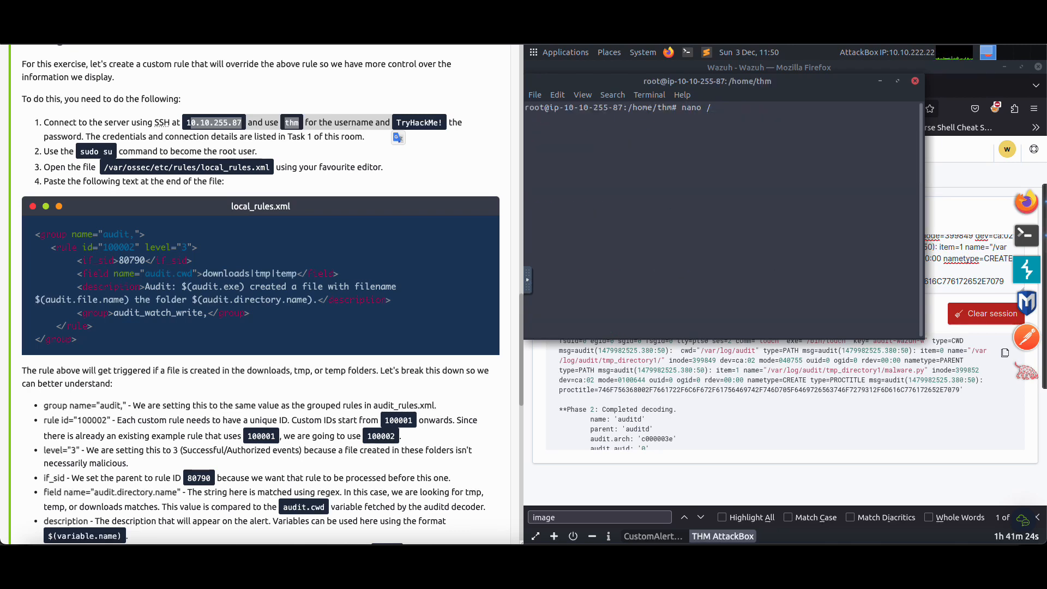
text(var/ossec/etc/rules/l)
key(Tab)
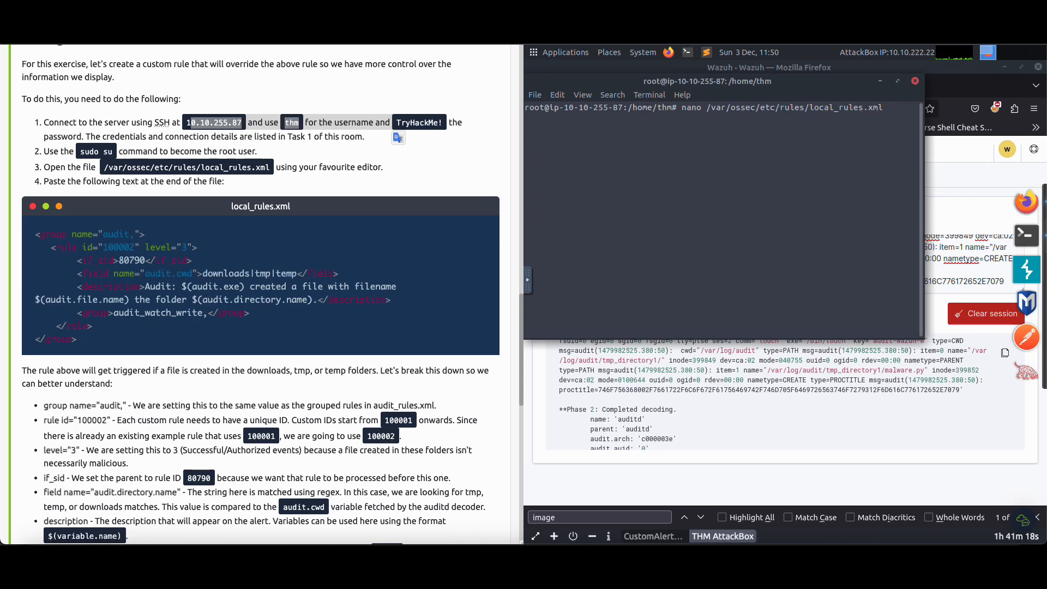
key(Return)
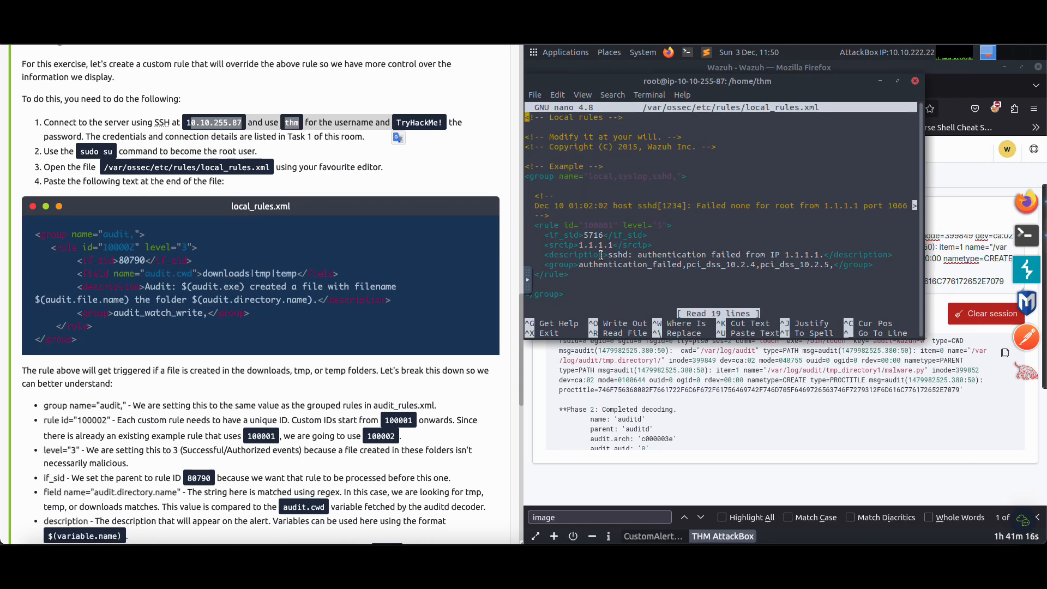
Copy Task 5's audit group with rule 100002 to the end of local_rules.xml and save the file
drag(39, 233, 109, 338)
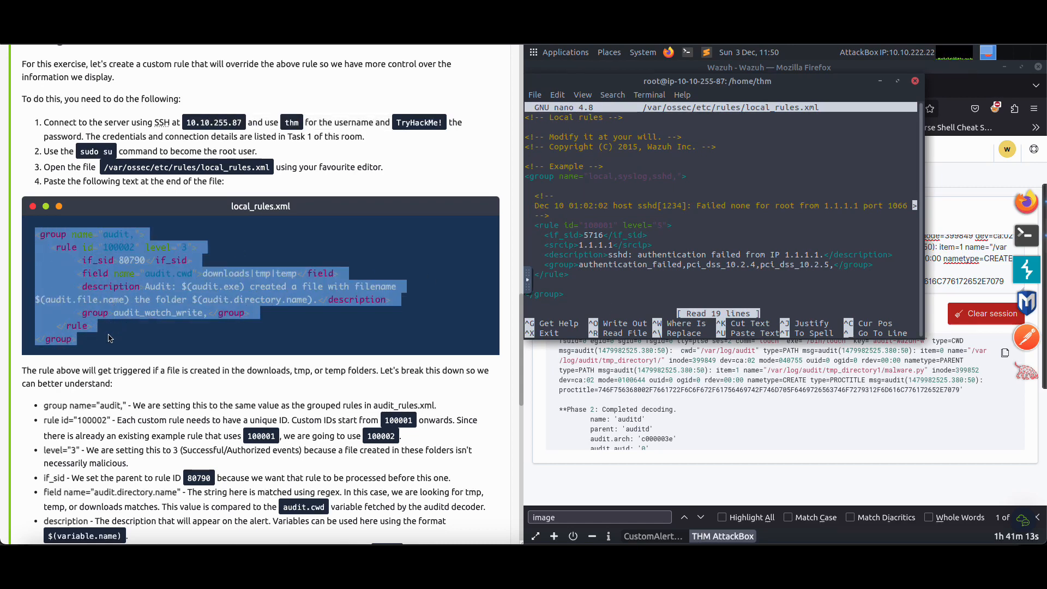
right_click(111, 300)
click(131, 323)
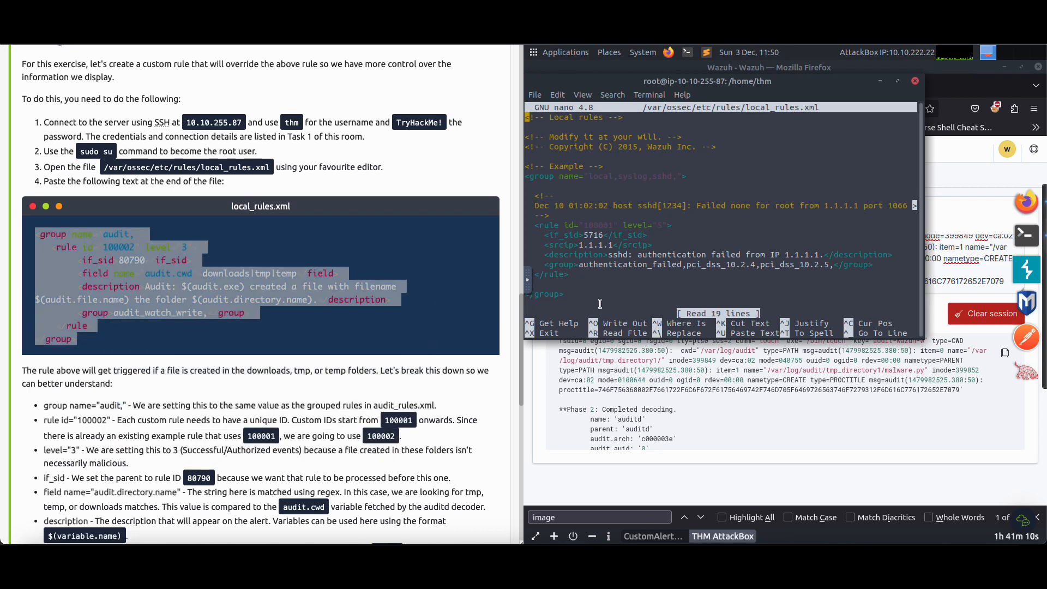
key(Down)
key(Down)
key(Down)
key(Down)
key(Down)
key(Down)
key(Down)
key(Down)
key(Down)
key(Down)
key(Down)
key(Down)
key(Down)
key(Down)
key(Down)
key(Down)
key(Down)
key(Down)
key(Down)
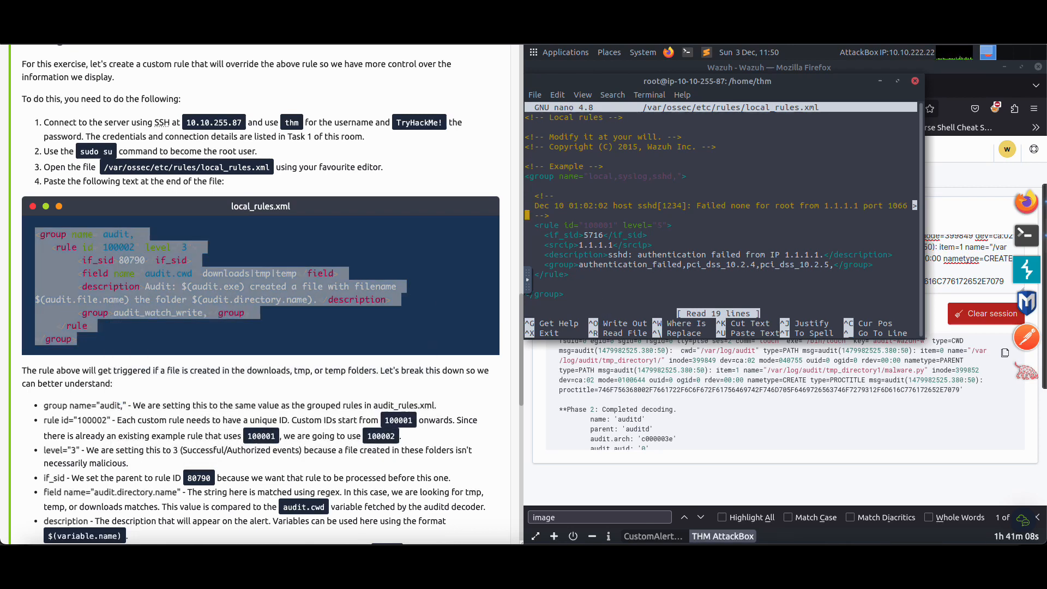
key(ctrl+shift+v)
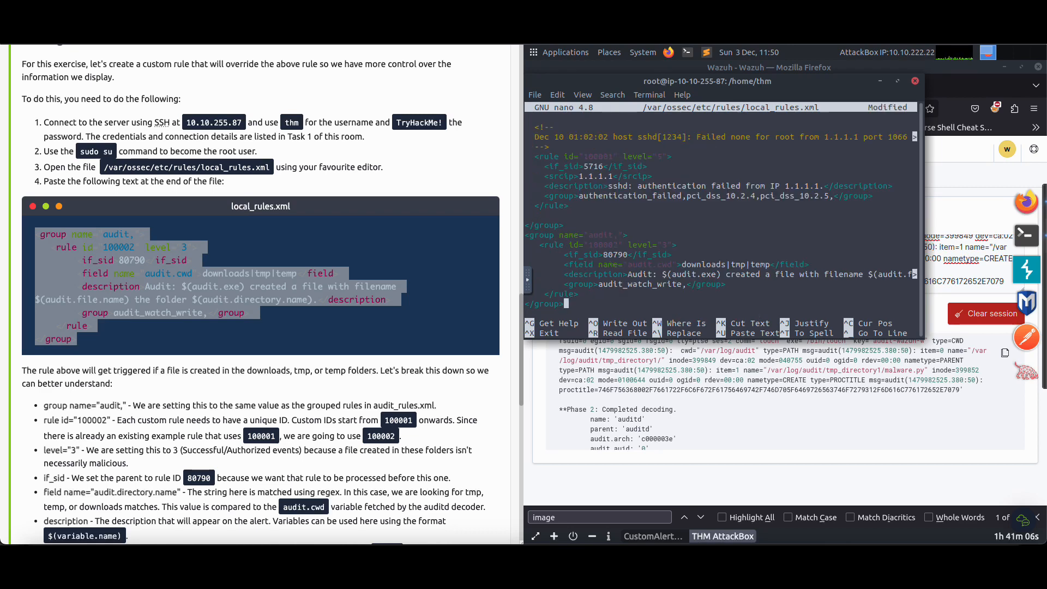
key(ctrl+o)
key(Return)
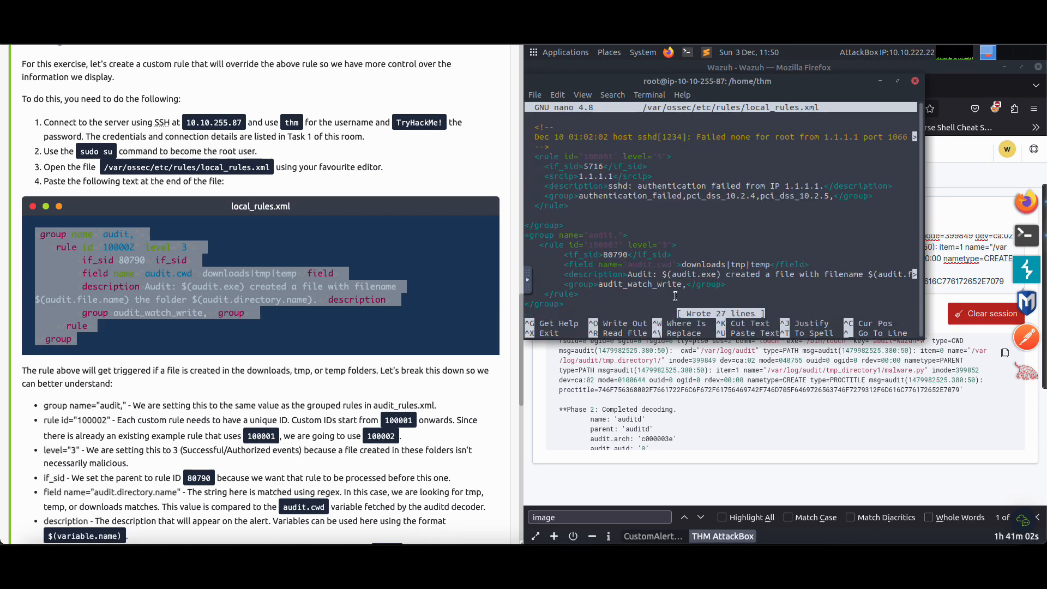
Compare the audit.cwd field line in rule 100002 with Task 5's questions on the regex field name and cwd
scroll(337, 292, down, 1)
scroll(338, 292, down, 10)
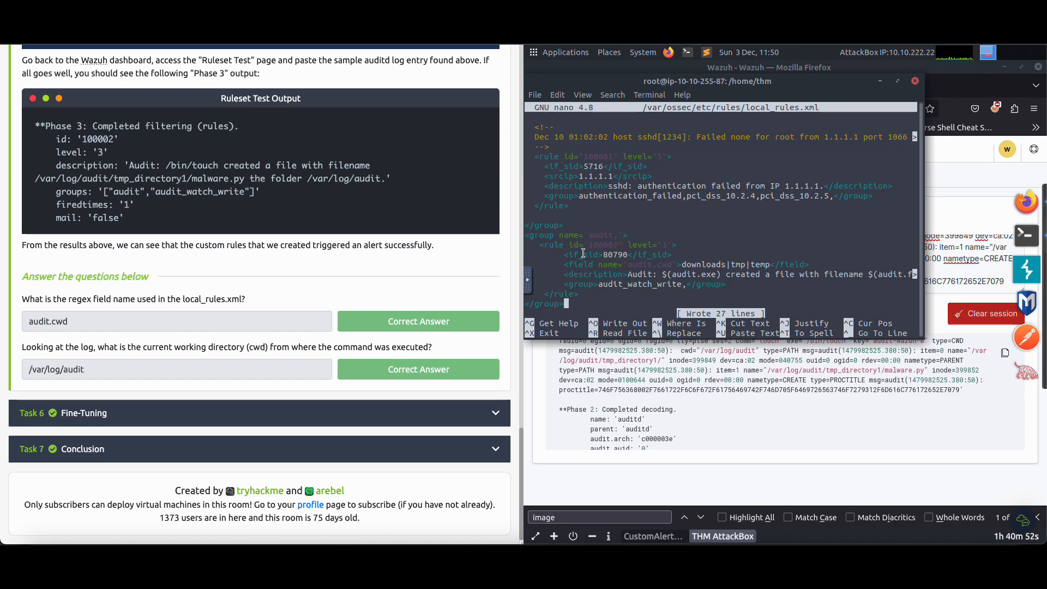
drag(566, 264, 809, 265)
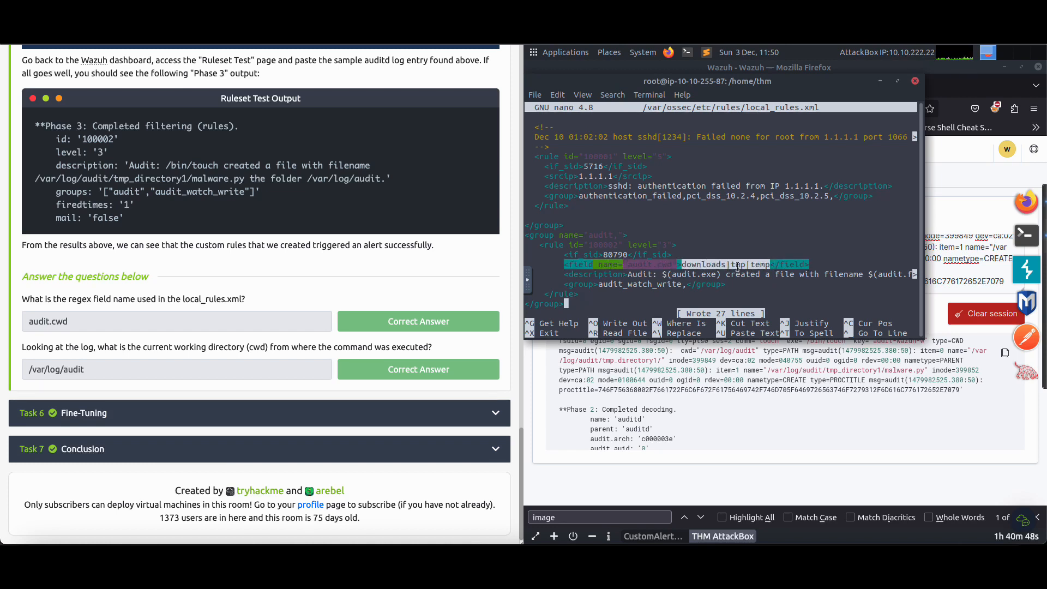
click(641, 265)
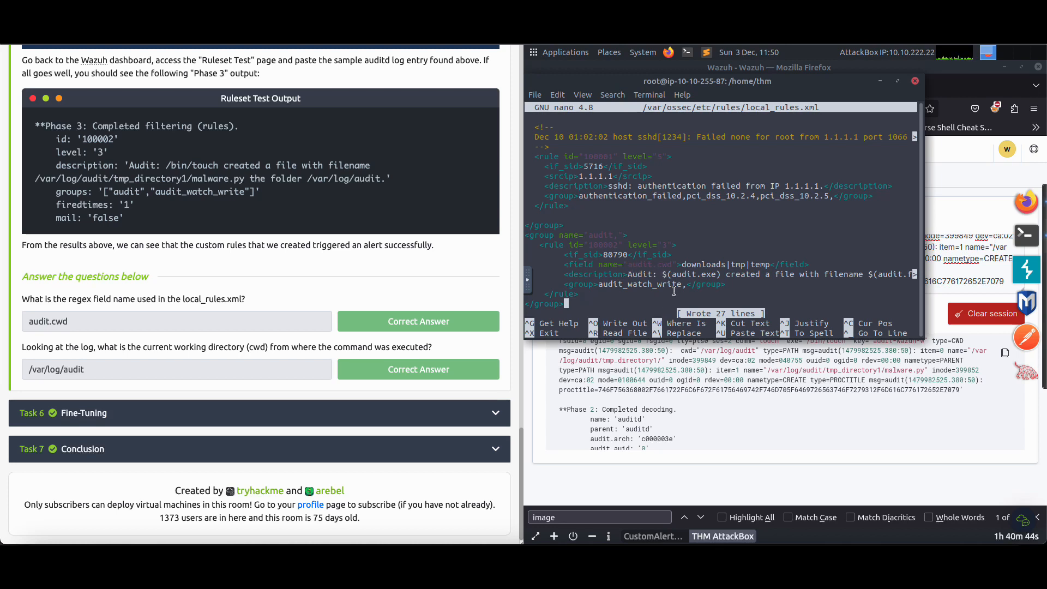
drag(100, 322, 16, 323)
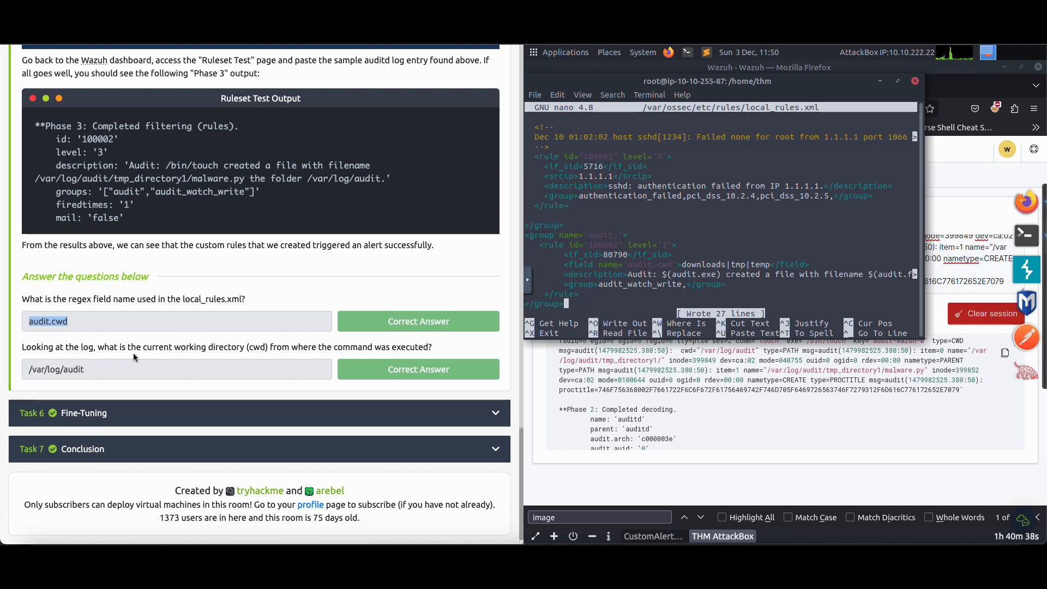
double_click(256, 348)
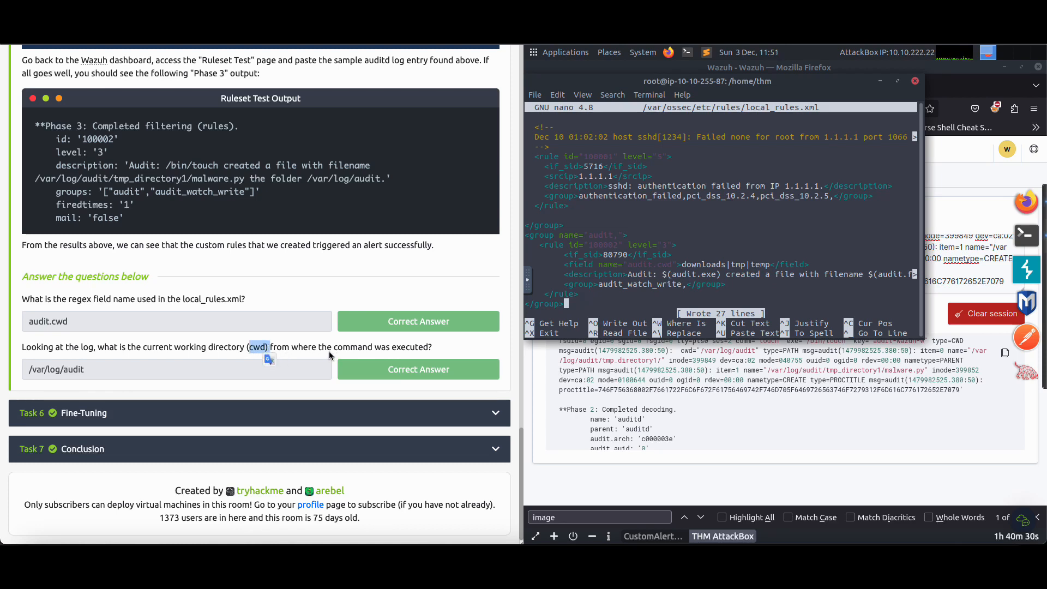
click(621, 306)
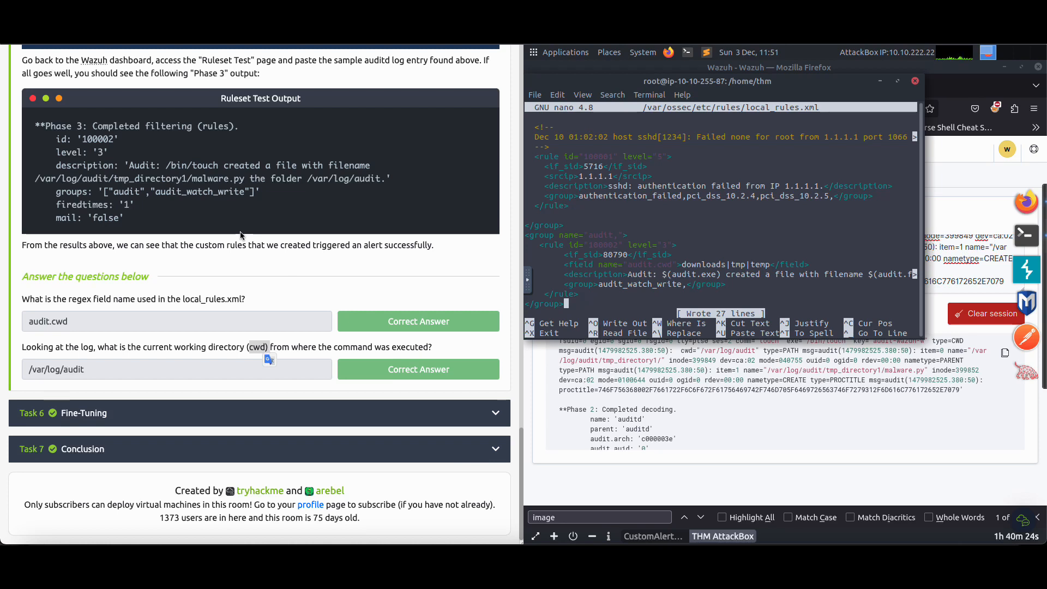
Review Task 5's rule breakdown and manager restart instructions, and exit nano
scroll(240, 237, up, 1)
scroll(142, 195, up, 1)
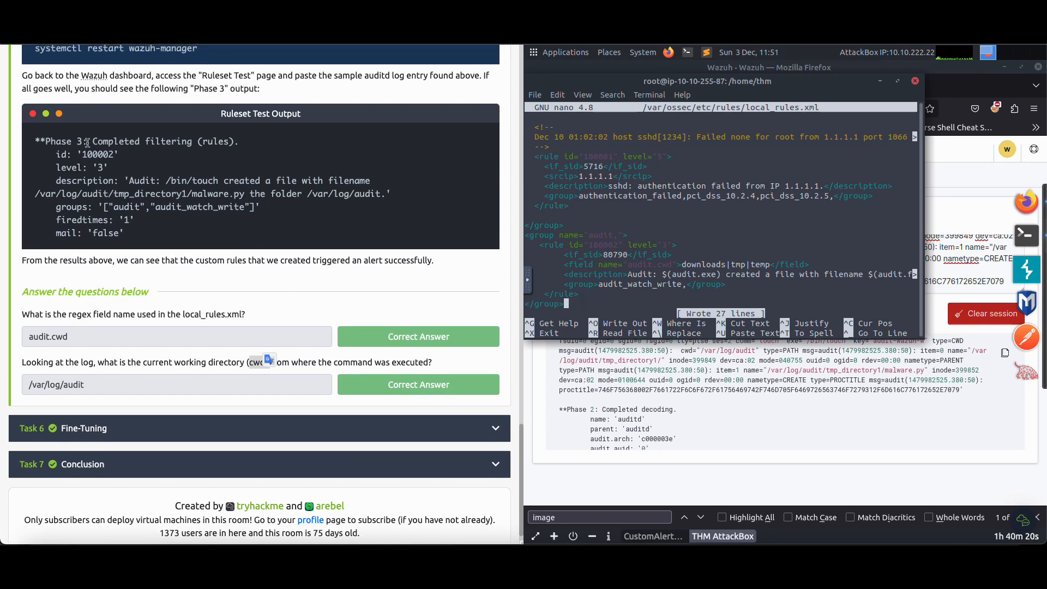
scroll(344, 212, up, 3)
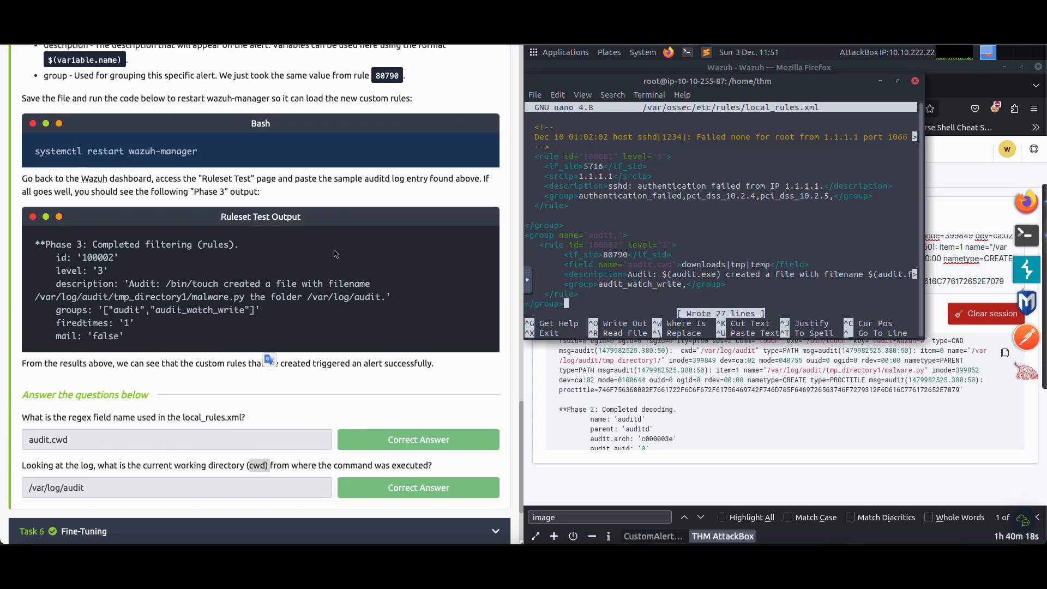
scroll(335, 251, up, 10)
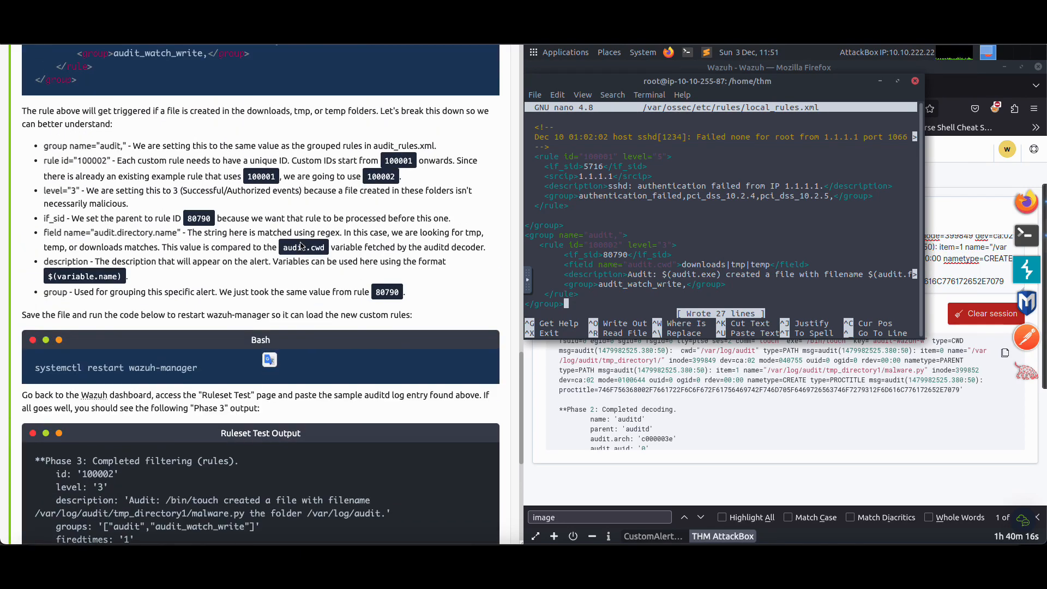
scroll(242, 263, down, 10)
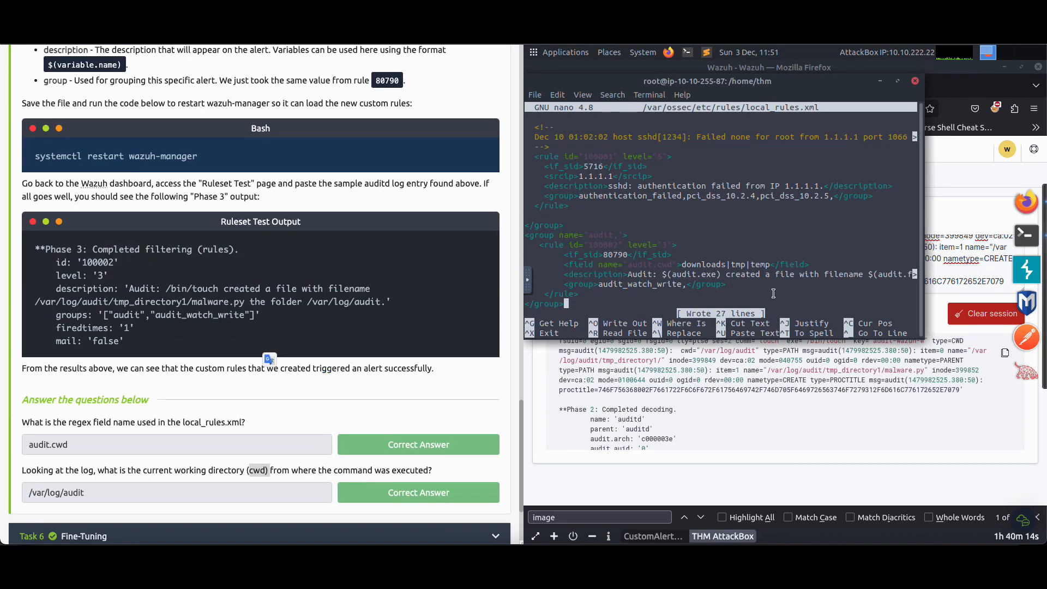
key(ctrl+x)
Try to restart the manager with the command restart wazuh-manager
text(restart wazuh-manager)
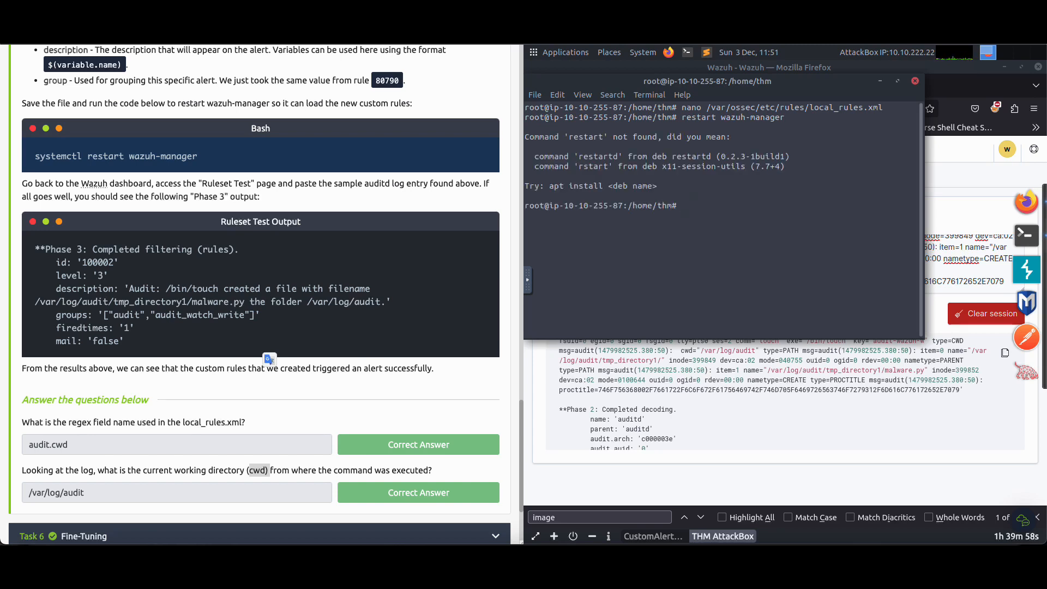
Restart the manager with systemctl restart wazuh-manager and go back to Task 5's sample auditd log
text(systemctl restart wazuh-manager)
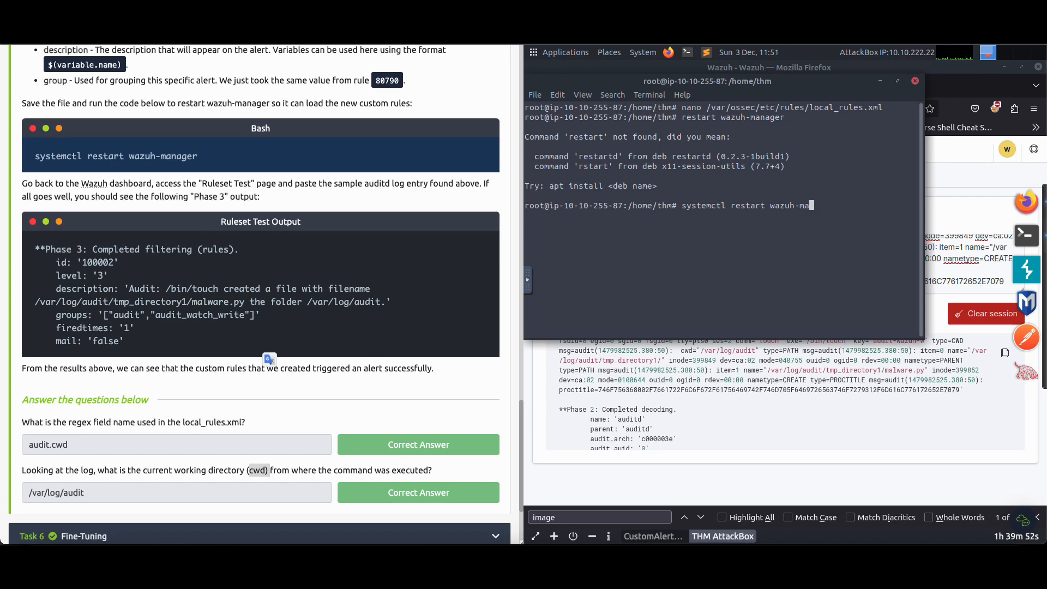
key(Return)
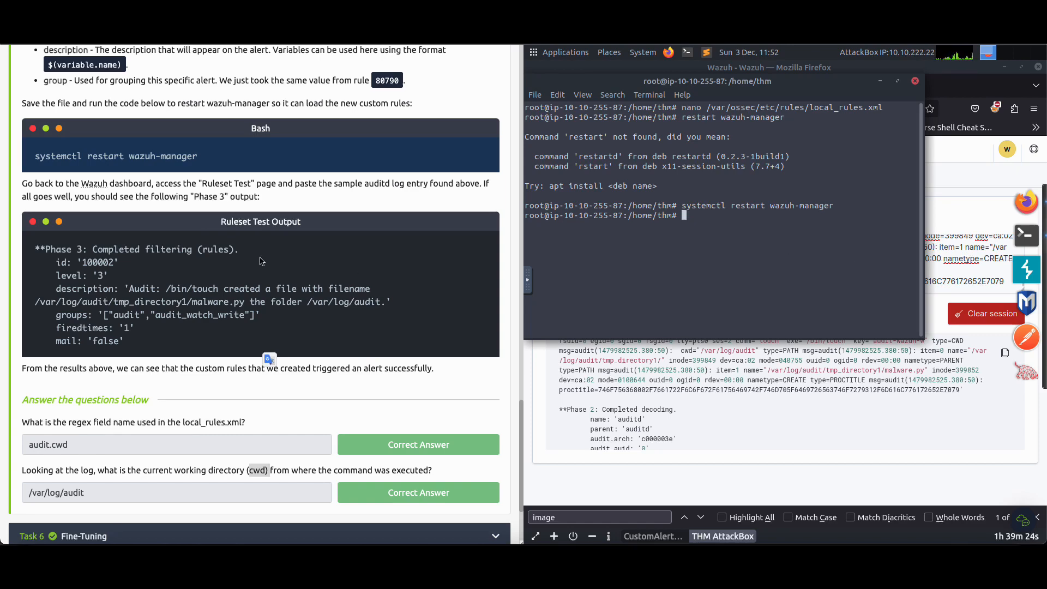
scroll(260, 261, up, 15)
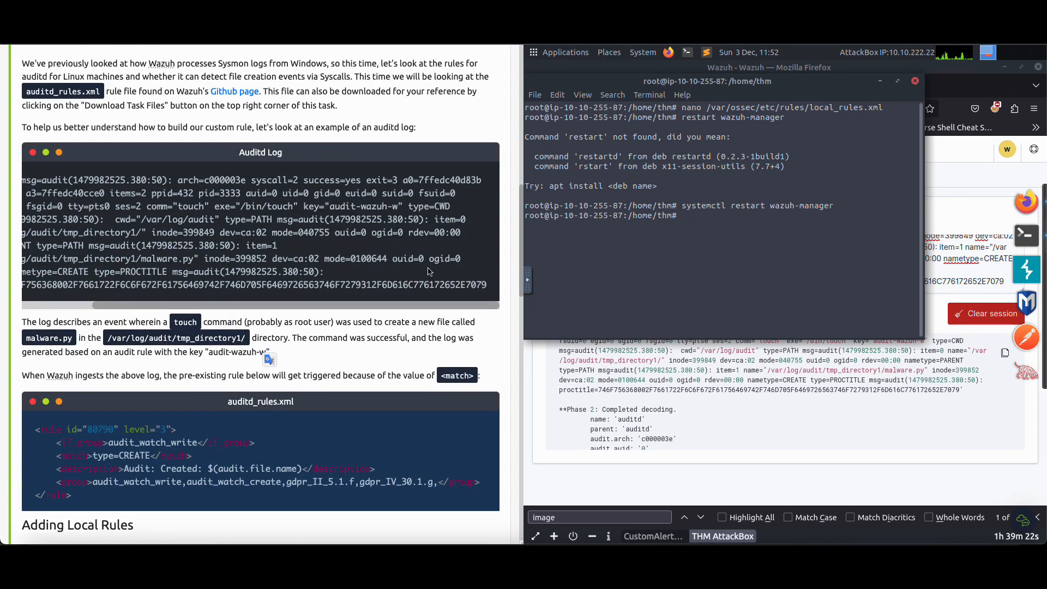
Replace the log in Ruleset Test with Task 5's complete sample auditd log, run the test and go to its Phase 3 output
drag(494, 285, 36, 171)
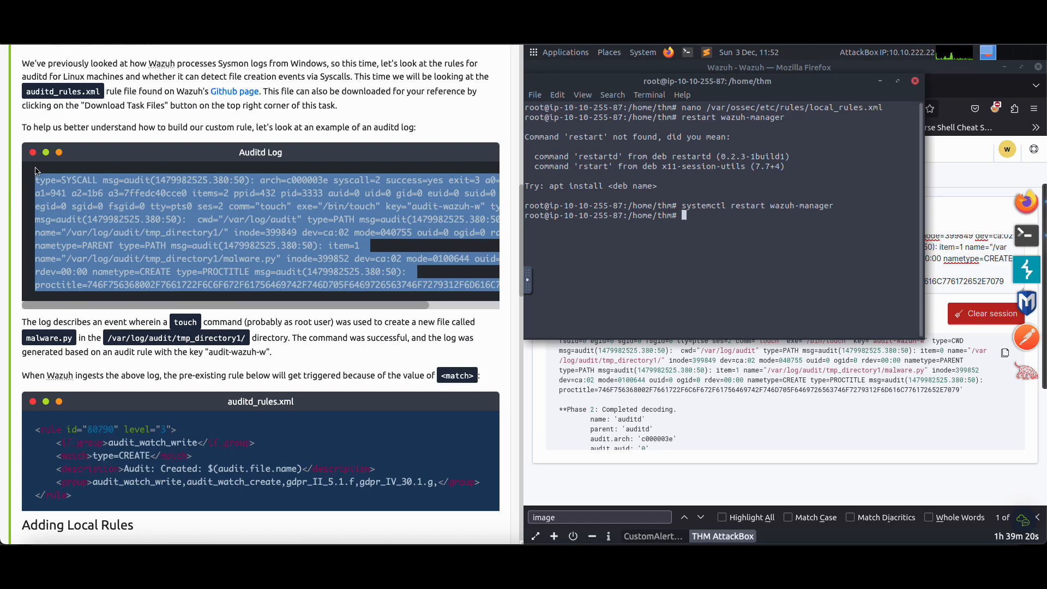
right_click(207, 223)
click(234, 247)
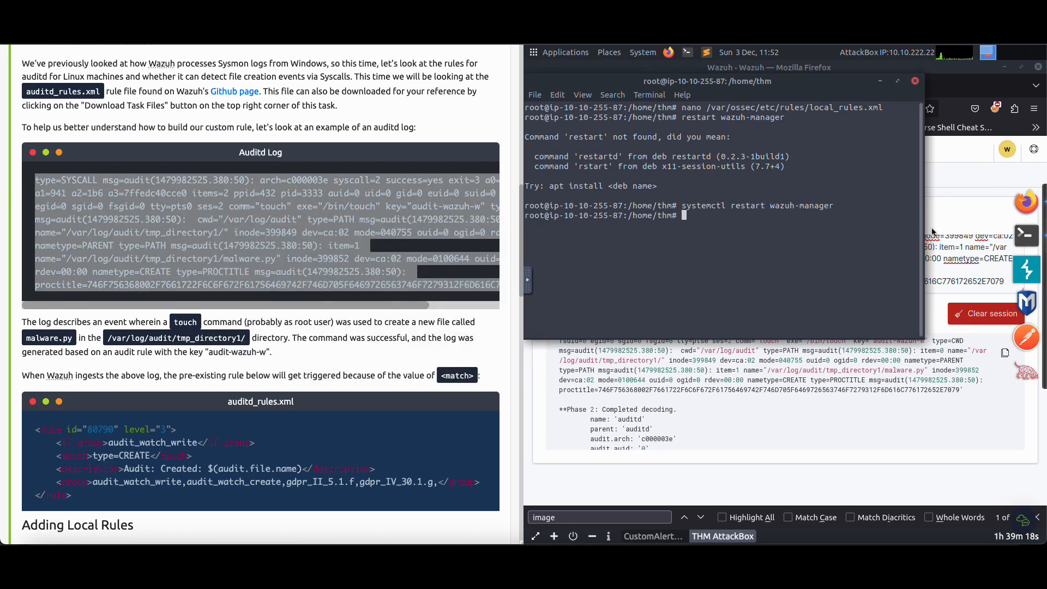
click(954, 250)
key(ctrl+a)
key(ctrl+v)
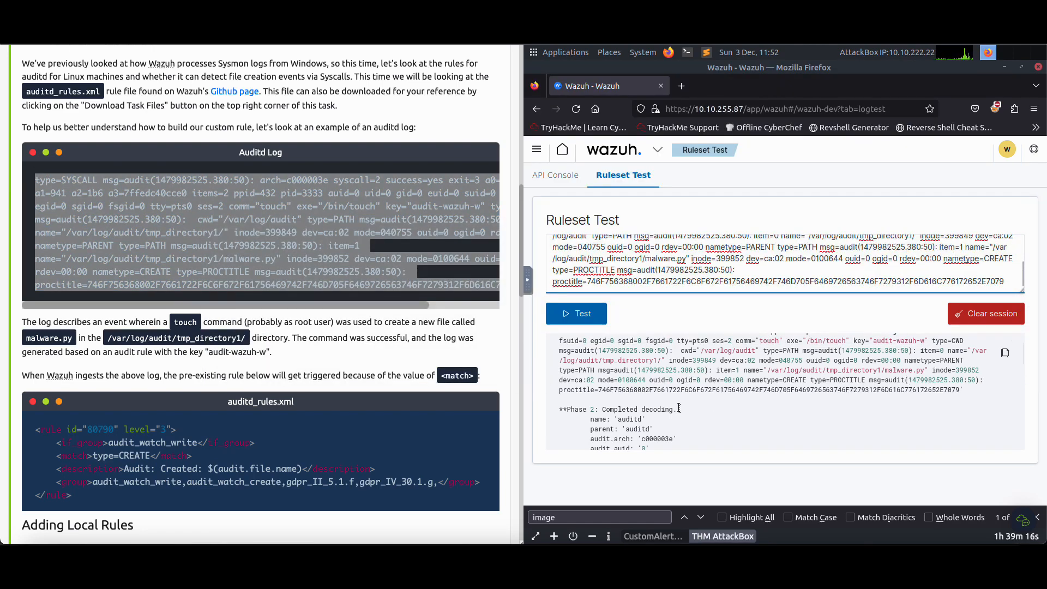
click(576, 313)
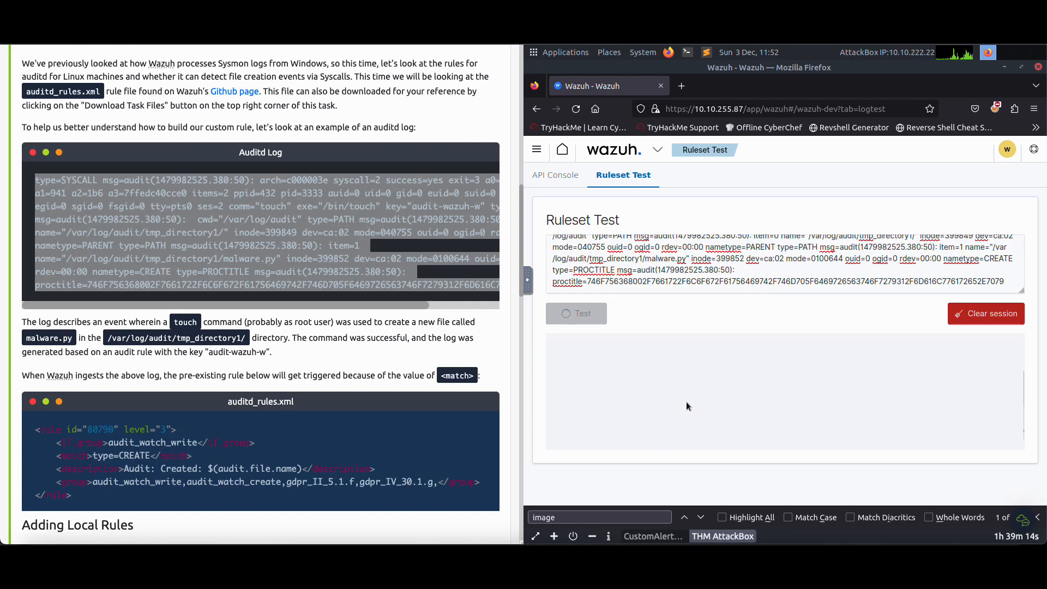
scroll(420, 369, down, 15)
scroll(420, 370, down, 4)
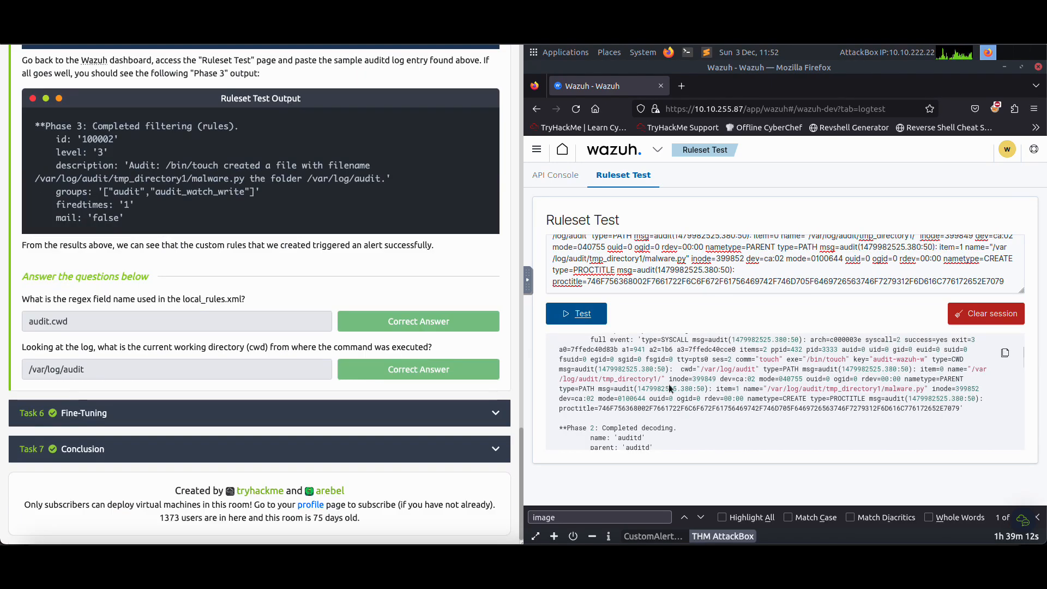
scroll(675, 381, down, 6)
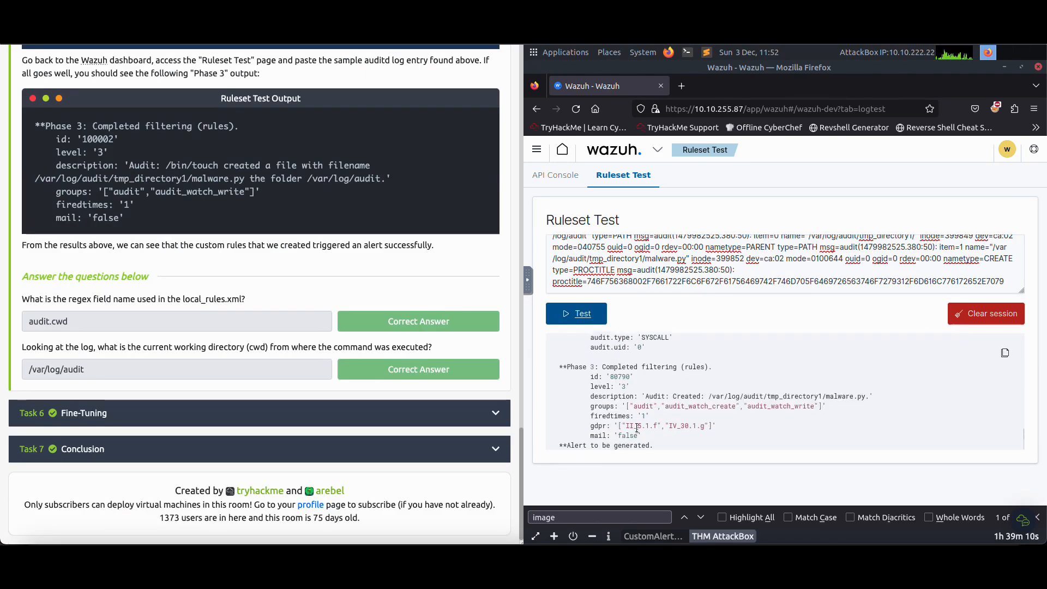
Compare the Phase 3 description in the test result with Task 5's working directory question and its expected Ruleset Test output
drag(32, 347, 382, 348)
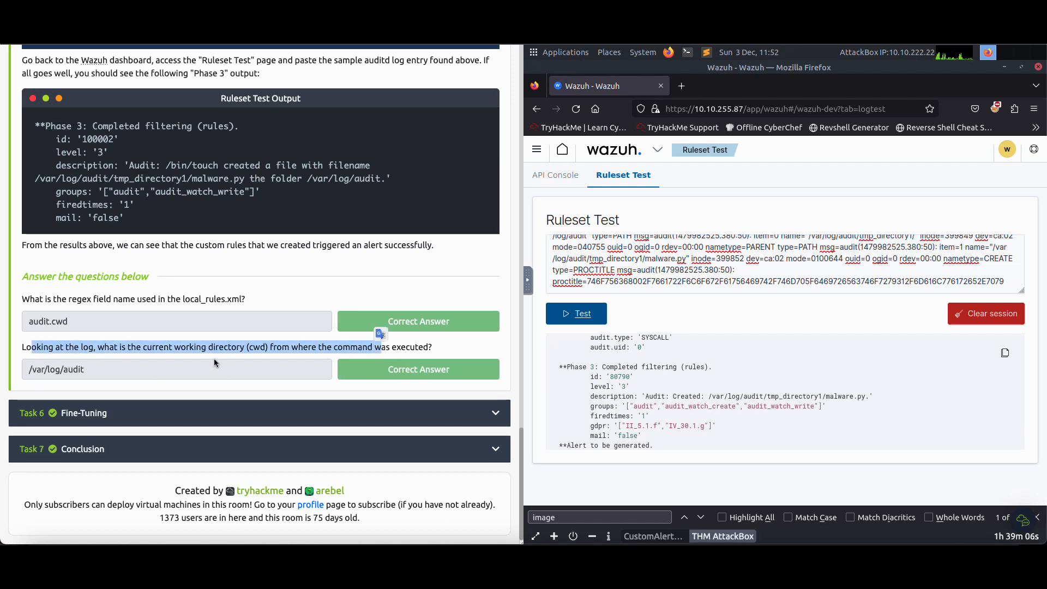
click(78, 352)
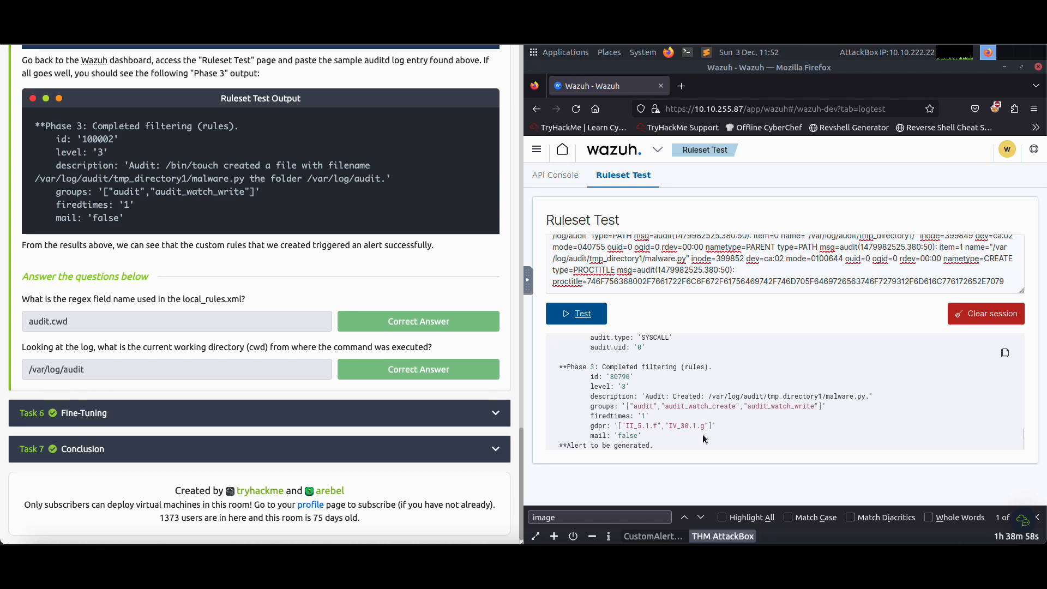
drag(714, 397, 764, 397)
click(697, 402)
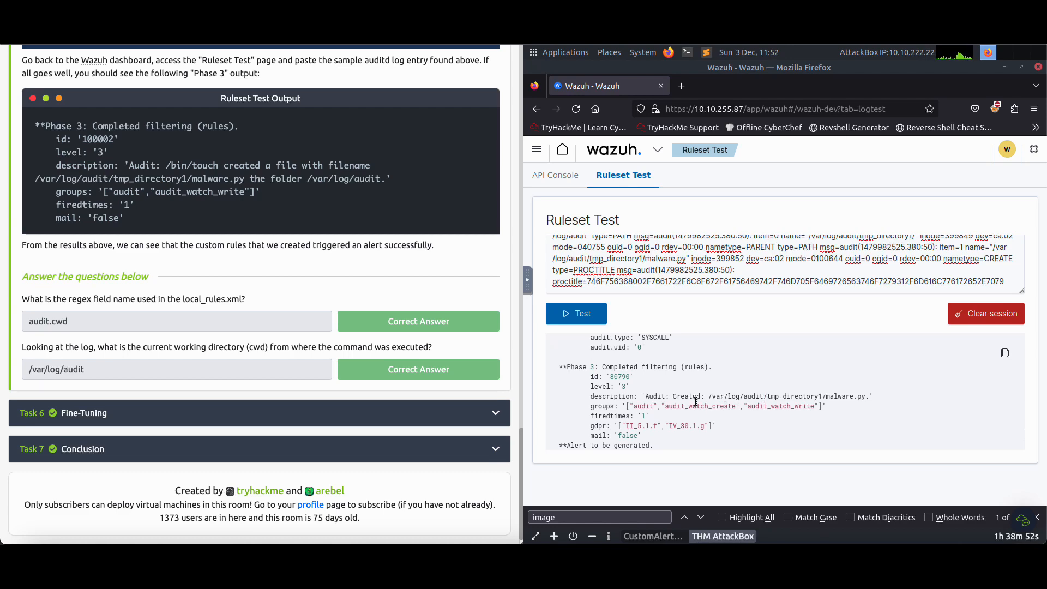
scroll(246, 199, up, 1)
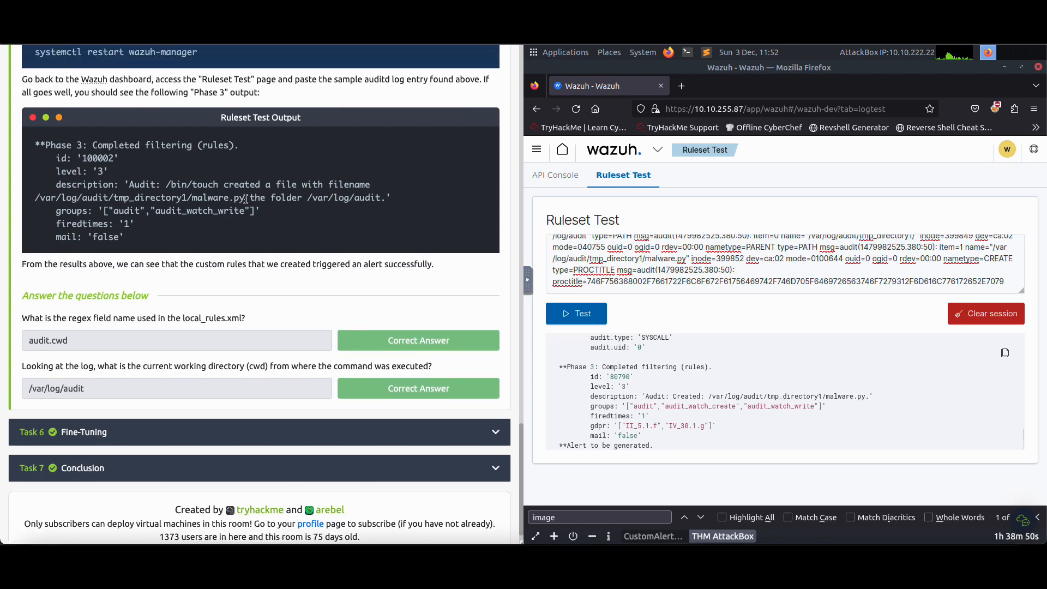
scroll(245, 199, up, 3)
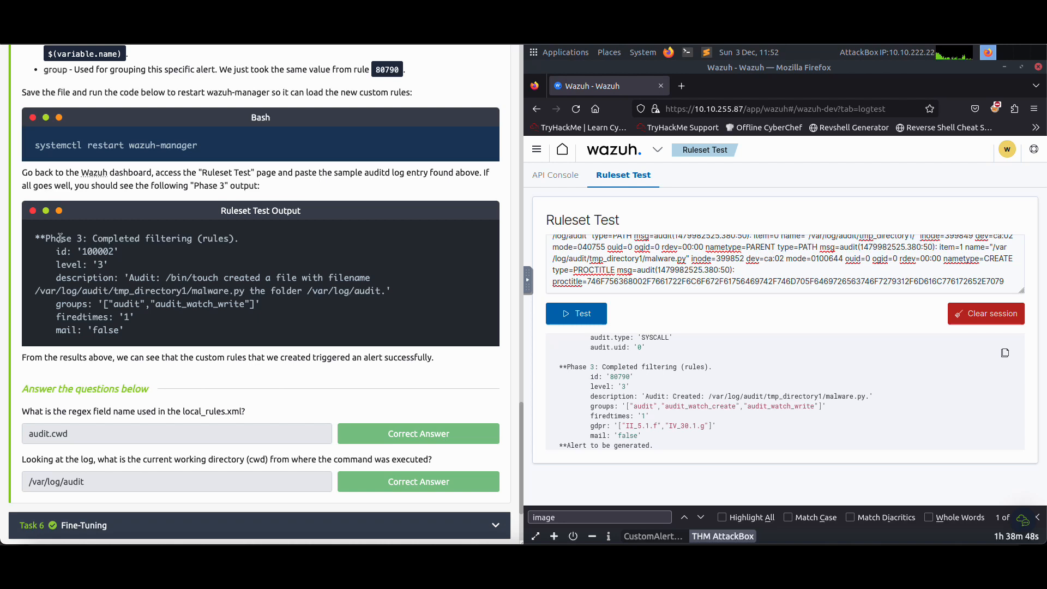
drag(60, 238, 197, 239)
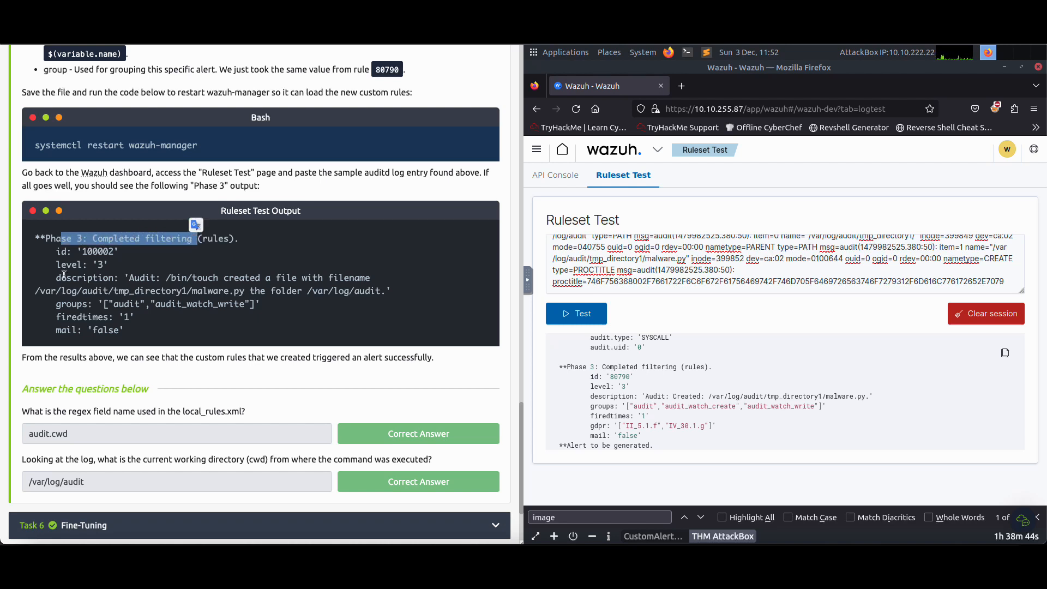
drag(131, 278, 384, 279)
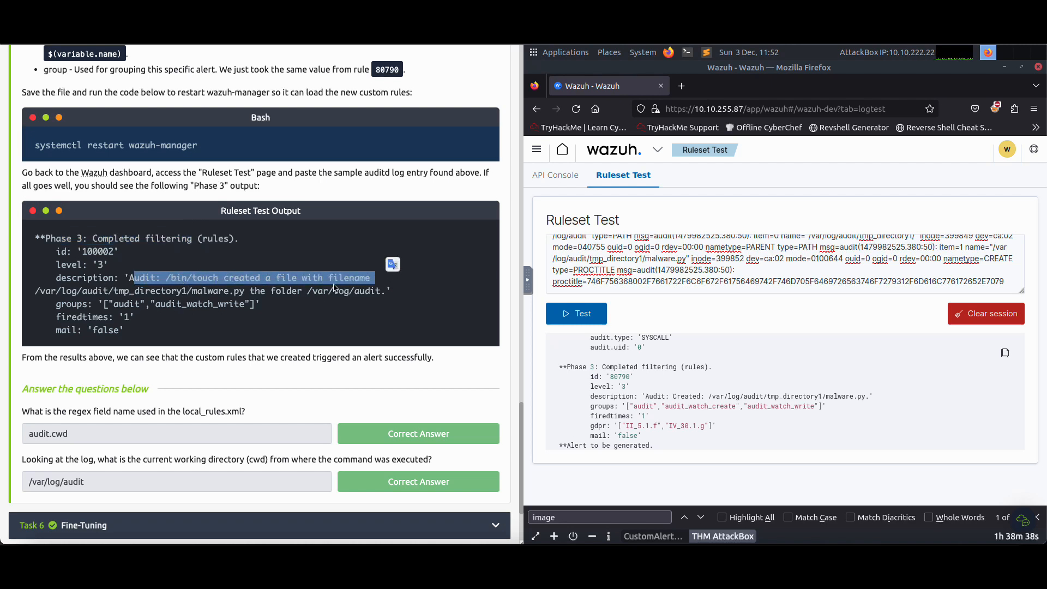
drag(35, 289, 256, 287)
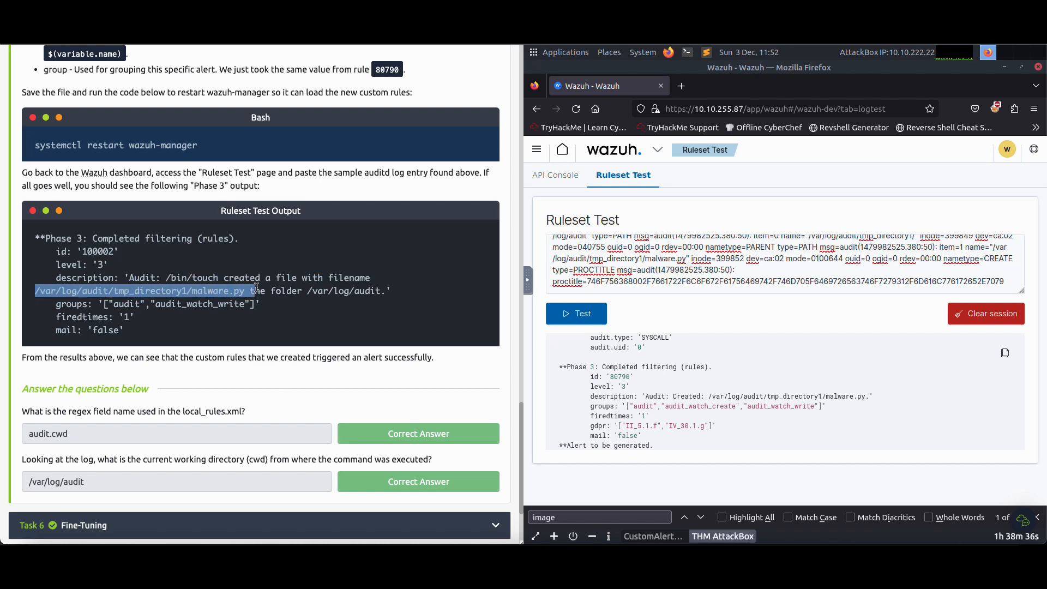
click(242, 300)
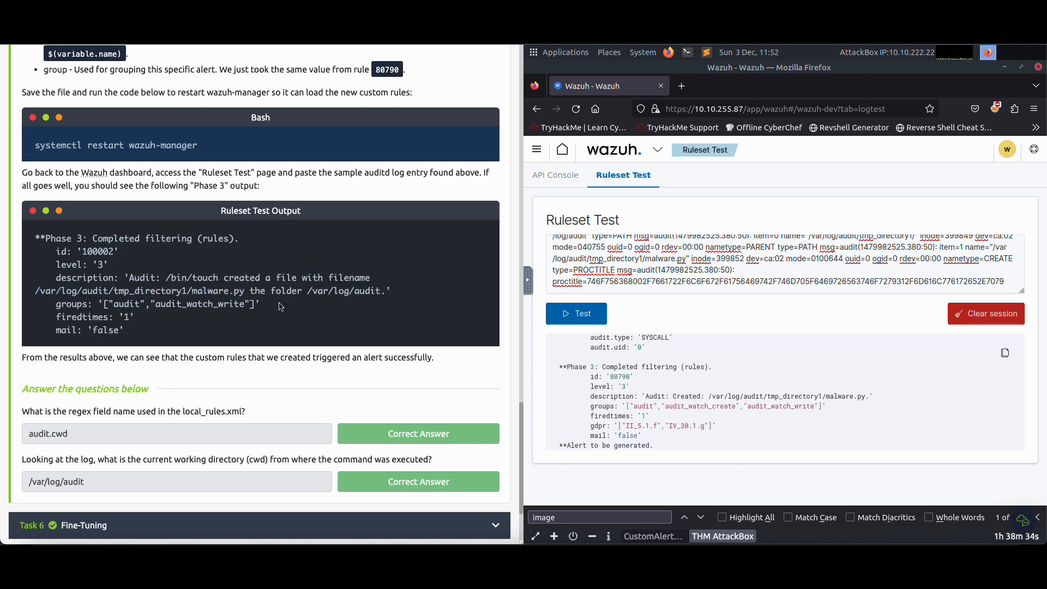
drag(303, 292, 381, 293)
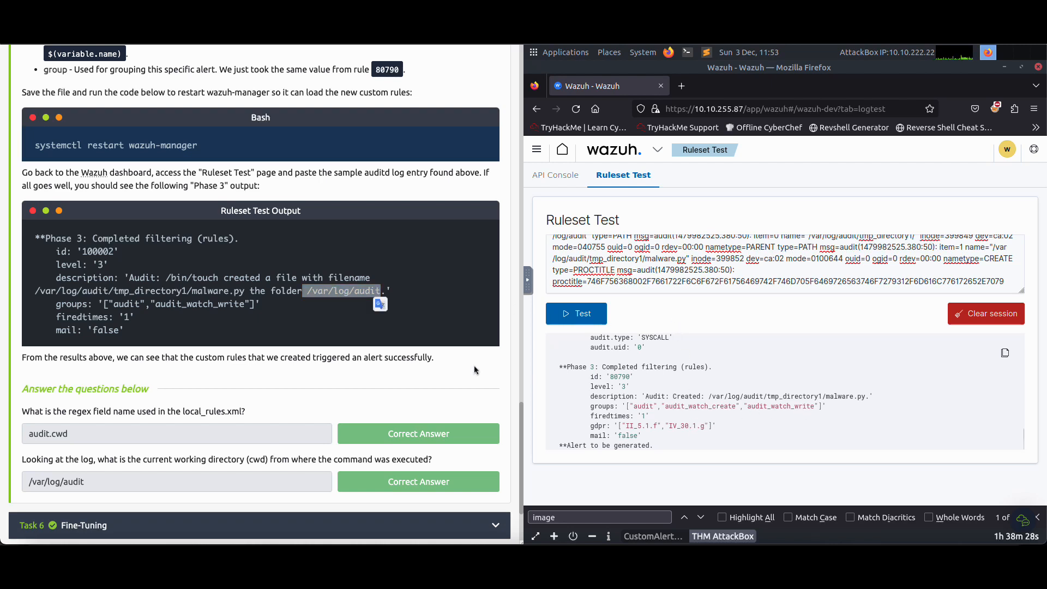
click(289, 296)
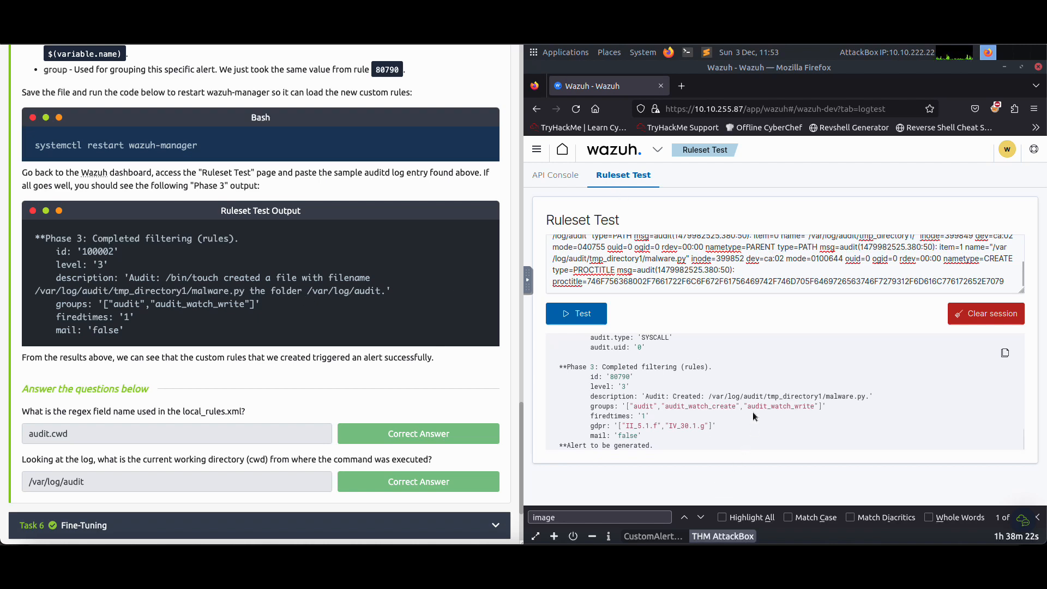
Examine the Phase 2 decoded fields, checking the audit.cwd name and value against Task 5's two questions
scroll(748, 416, up, 5)
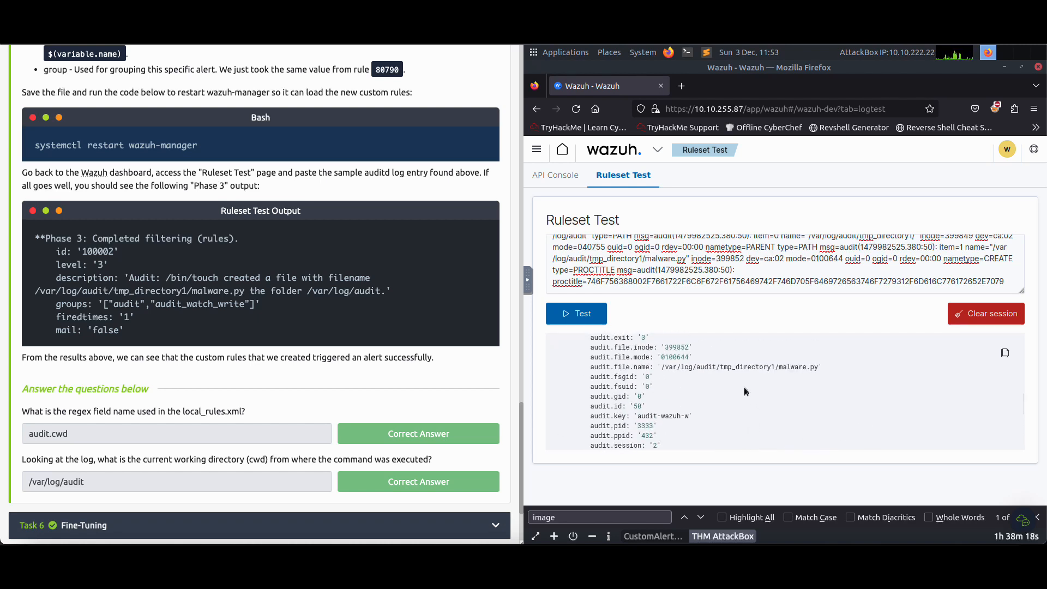
scroll(745, 392, up, 2)
scroll(746, 392, up, 3)
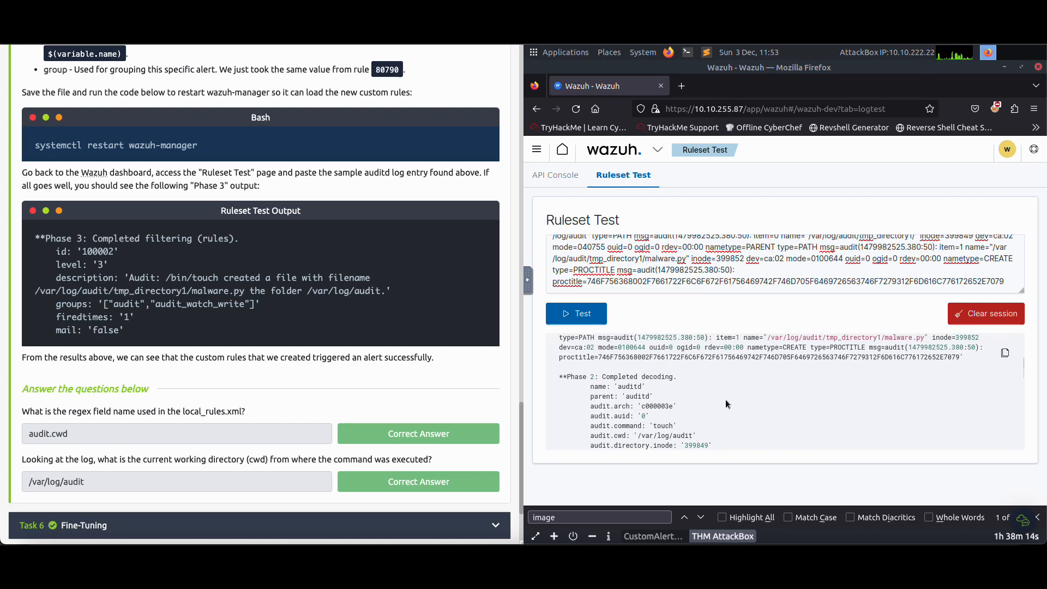
drag(591, 437, 632, 432)
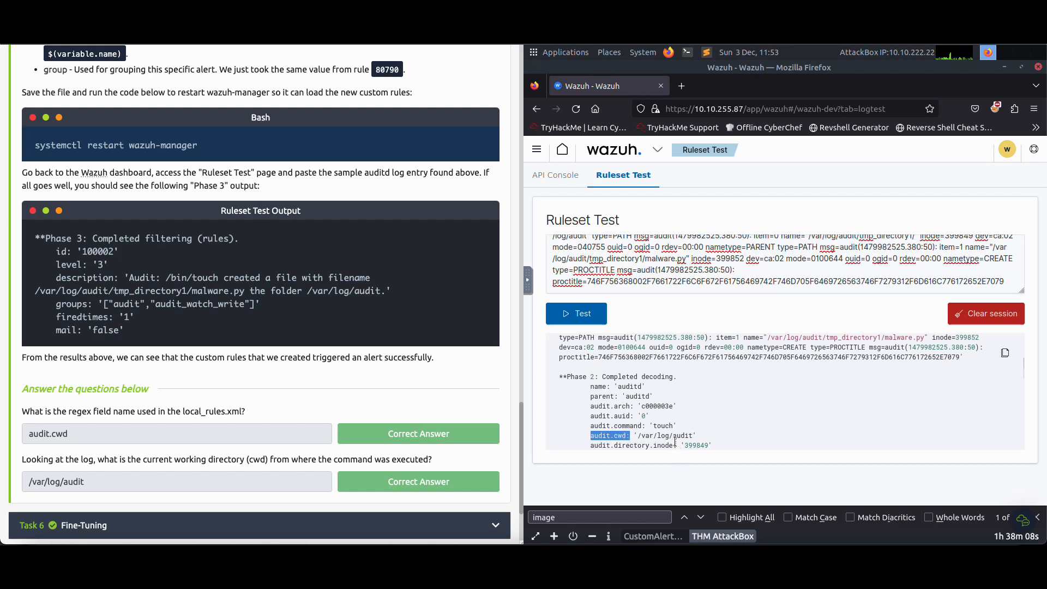
drag(30, 411, 213, 408)
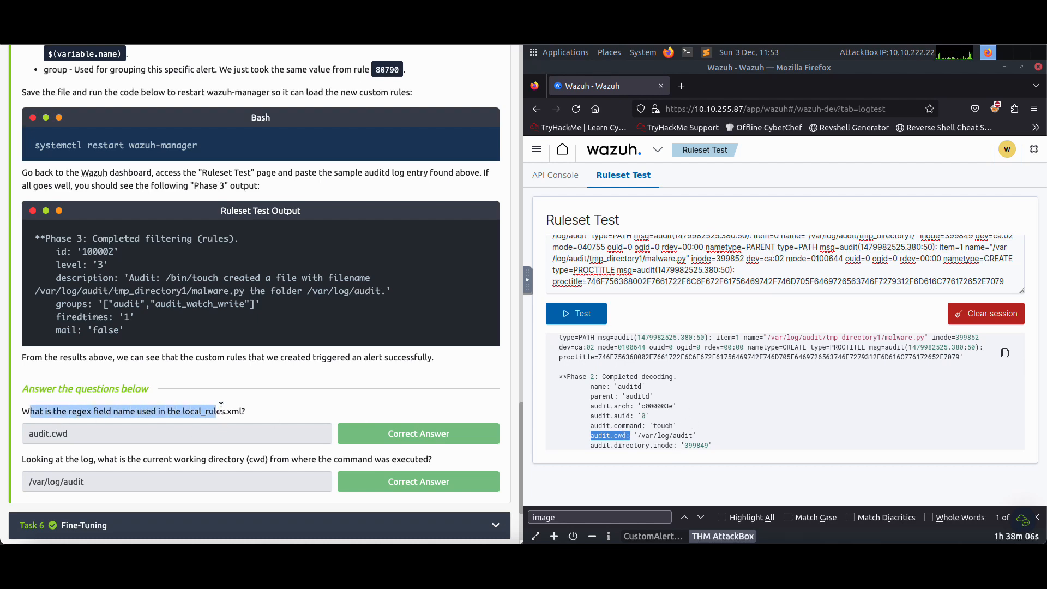
click(300, 411)
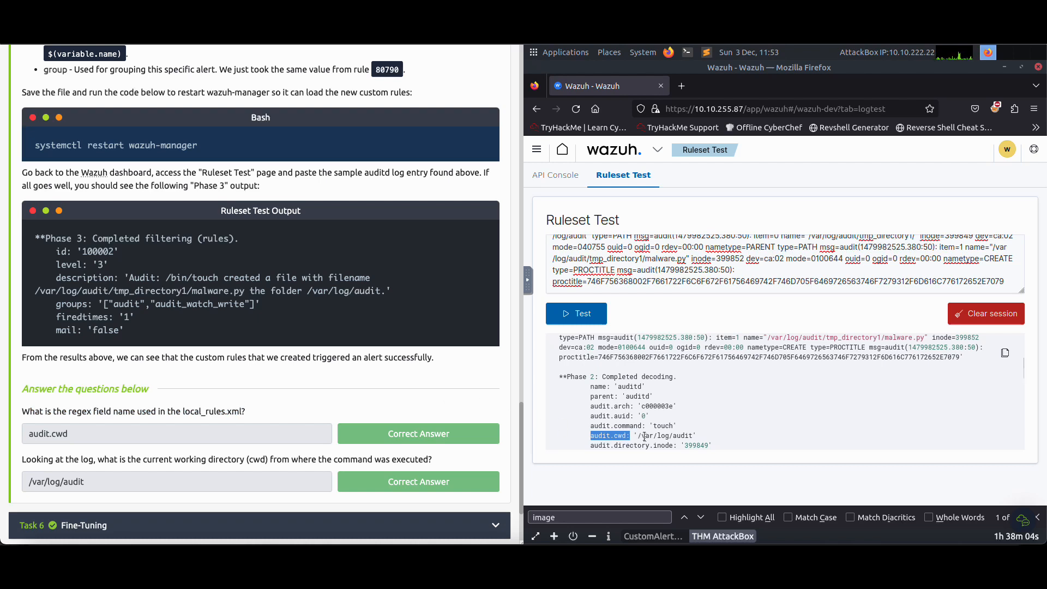
scroll(654, 404, down, 3)
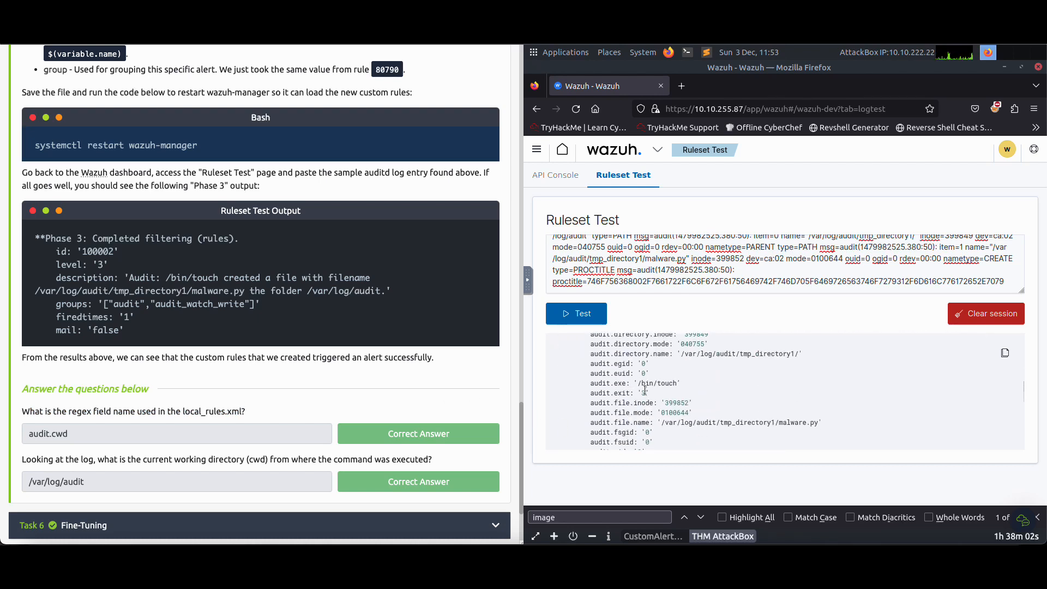
scroll(644, 383, up, 3)
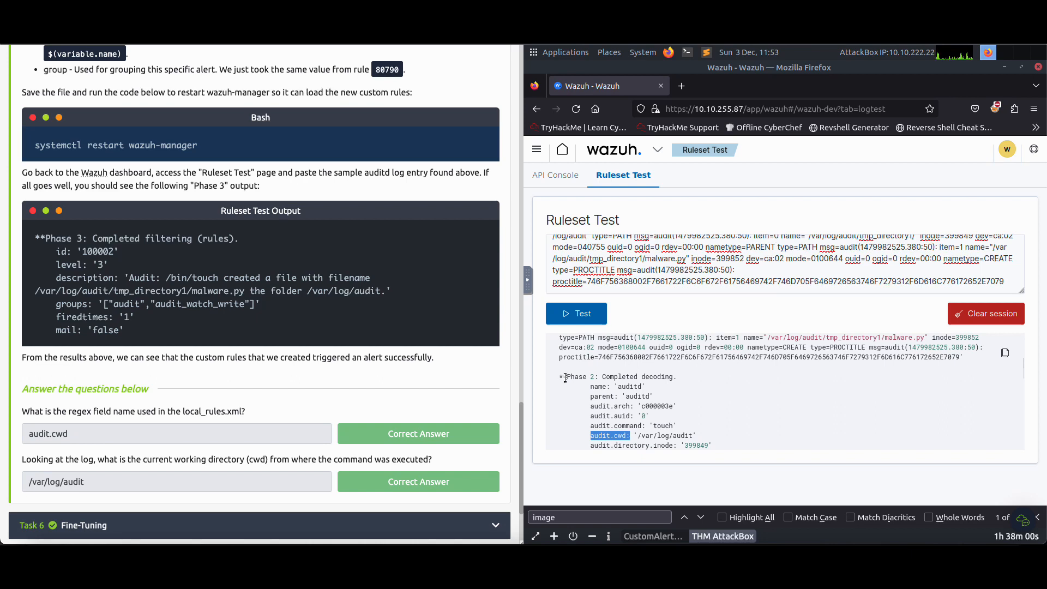
drag(566, 377, 607, 378)
click(717, 387)
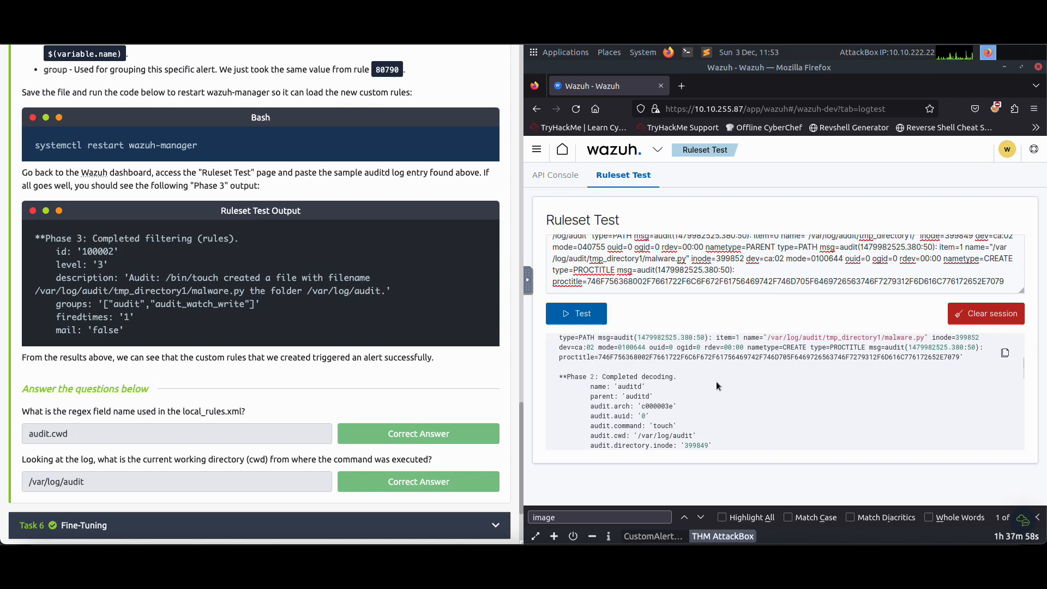
scroll(717, 388, down, 2)
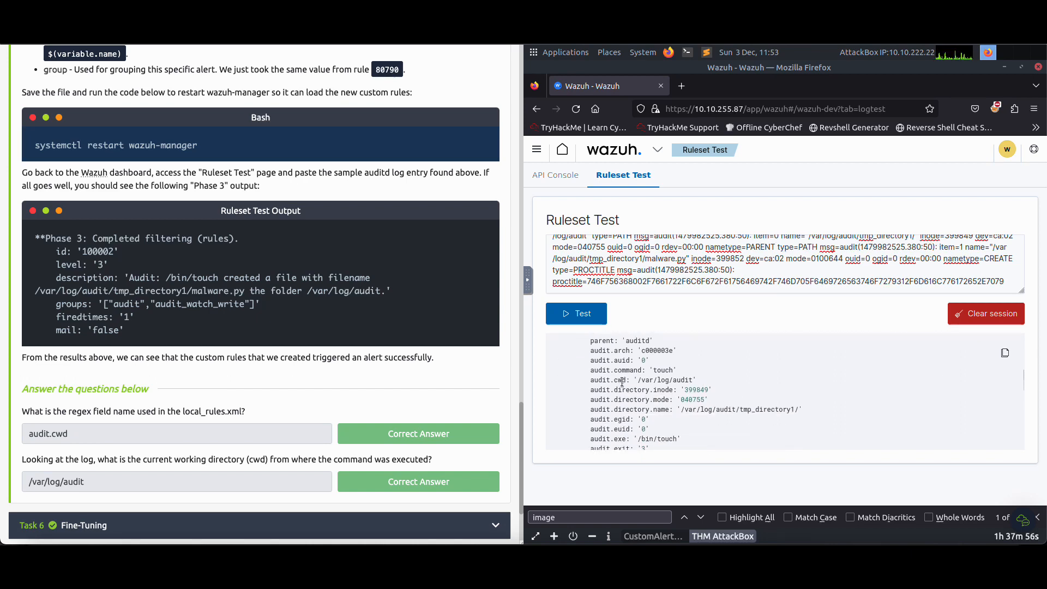
drag(637, 380, 692, 381)
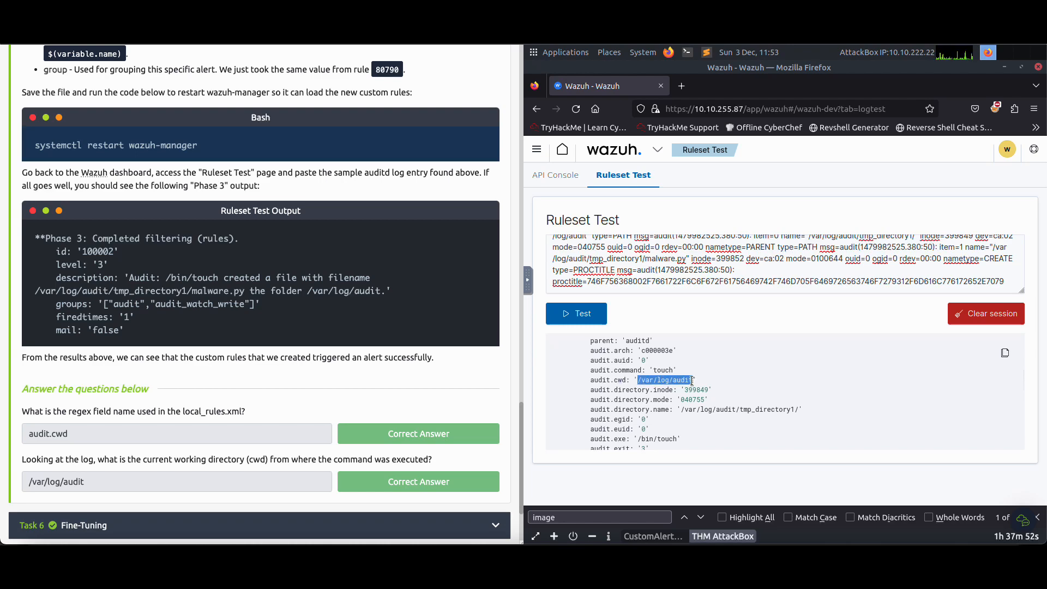
Open Task 6, Fine-Tuning, and look through its expanded rules down to the questions
scroll(273, 410, down, 3)
click(120, 407)
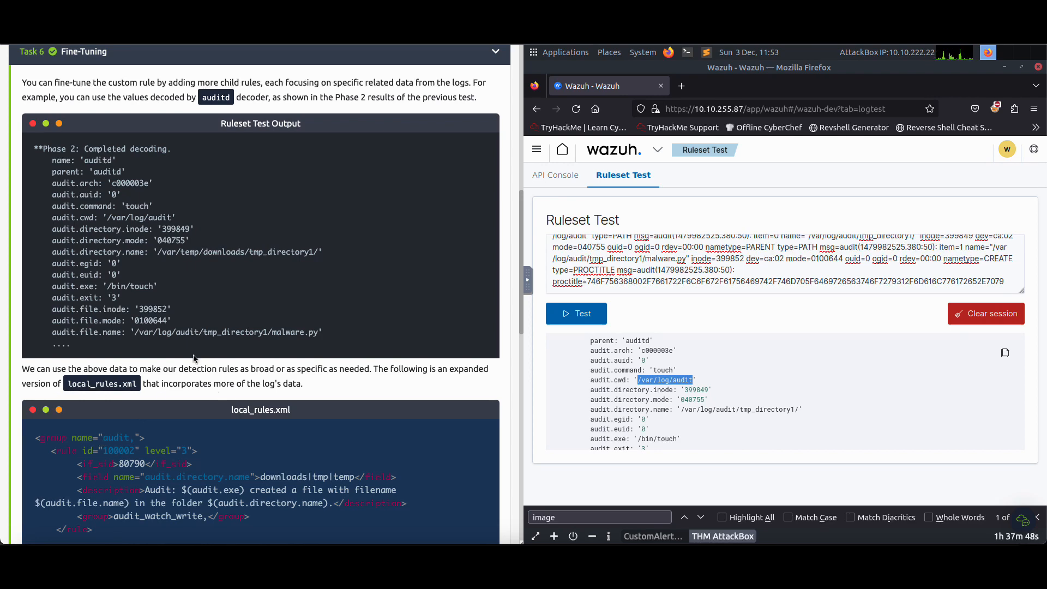
scroll(193, 358, down, 10)
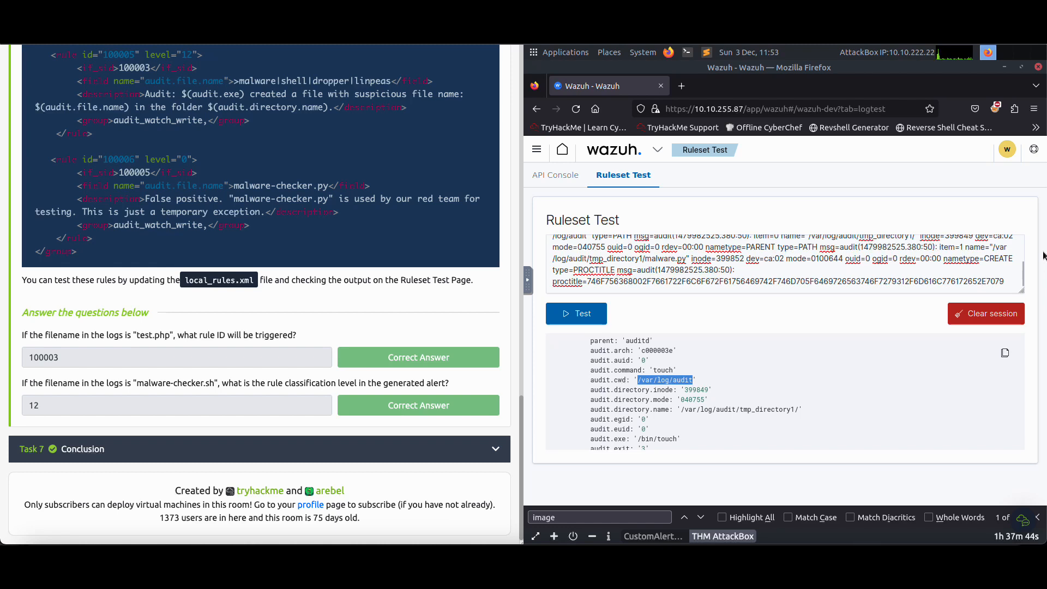
Reopen /var/ossec/etc/rules/local_rules.xml in nano from the terminal
click(1026, 235)
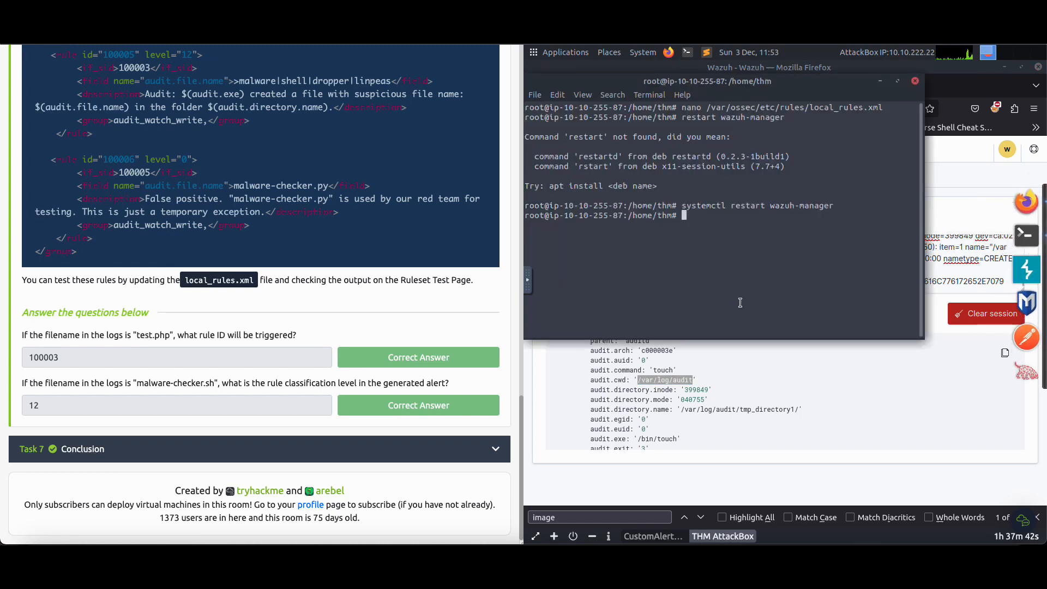
text(nano)
key(Up)
key(Up)
key(Up)
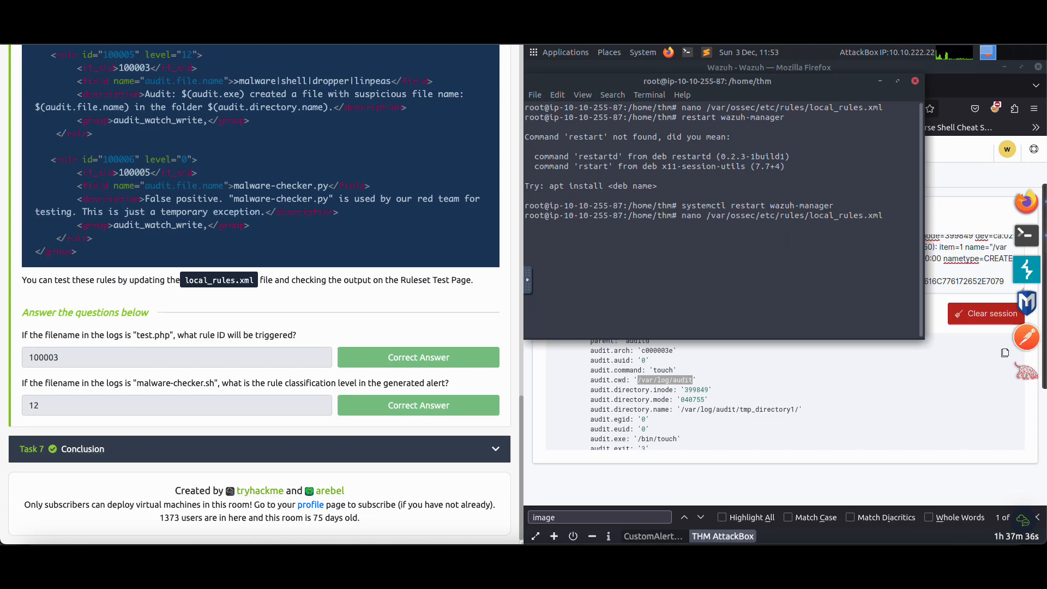
key(Return)
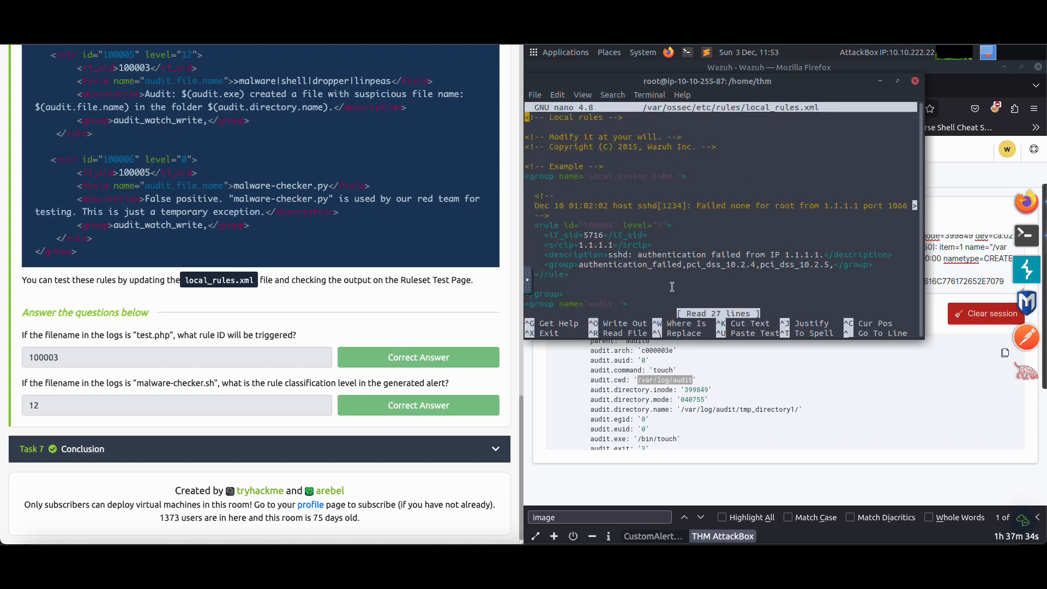
Compare Task 6's rule 100002 with the one in local_rules.xml and delete the file's existing audit group
scroll(381, 211, up, 8)
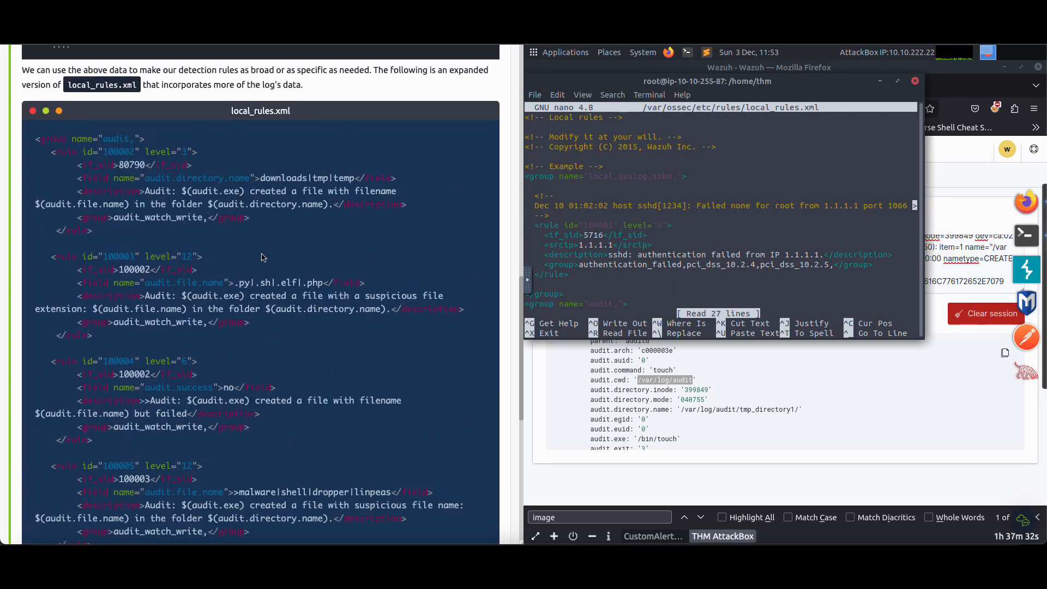
drag(36, 138, 113, 229)
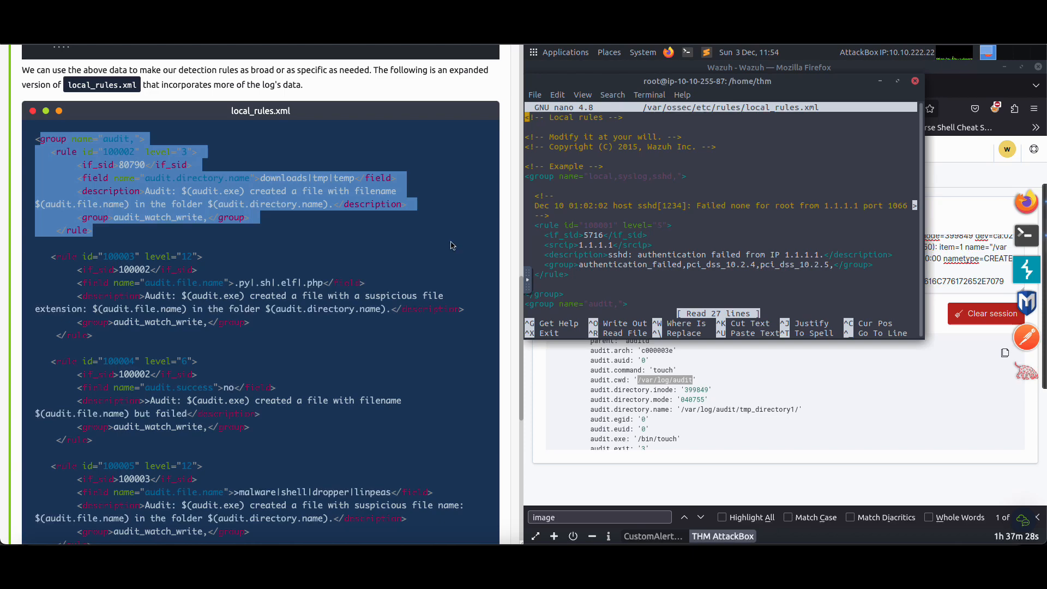
scroll(584, 260, down, 3)
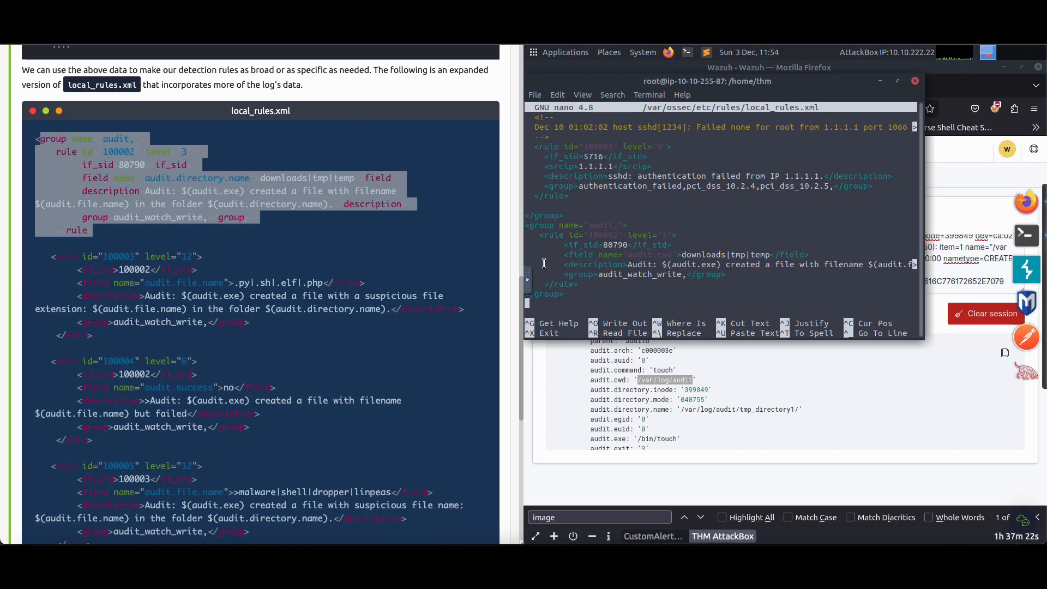
key(Up)
key(Up)
key(Up)
key(Up)
key(Up)
key(Up)
key(Up)
key(Up)
key(ctrl+k)
key(ctrl+k)
key(ctrl+k)
key(ctrl+k)
key(ctrl+k)
key(ctrl+k)
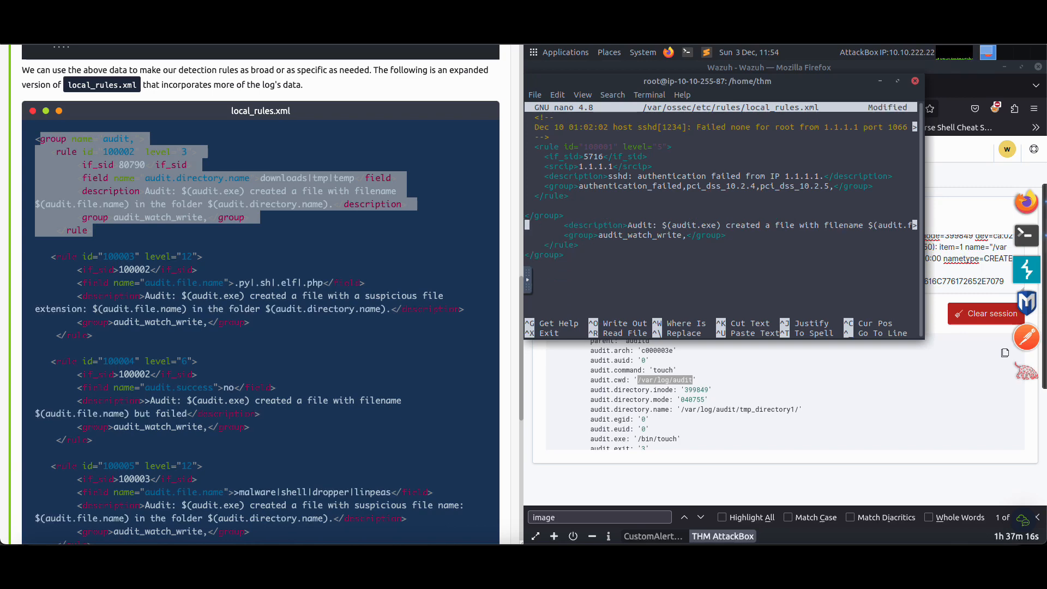
key(ctrl+k)
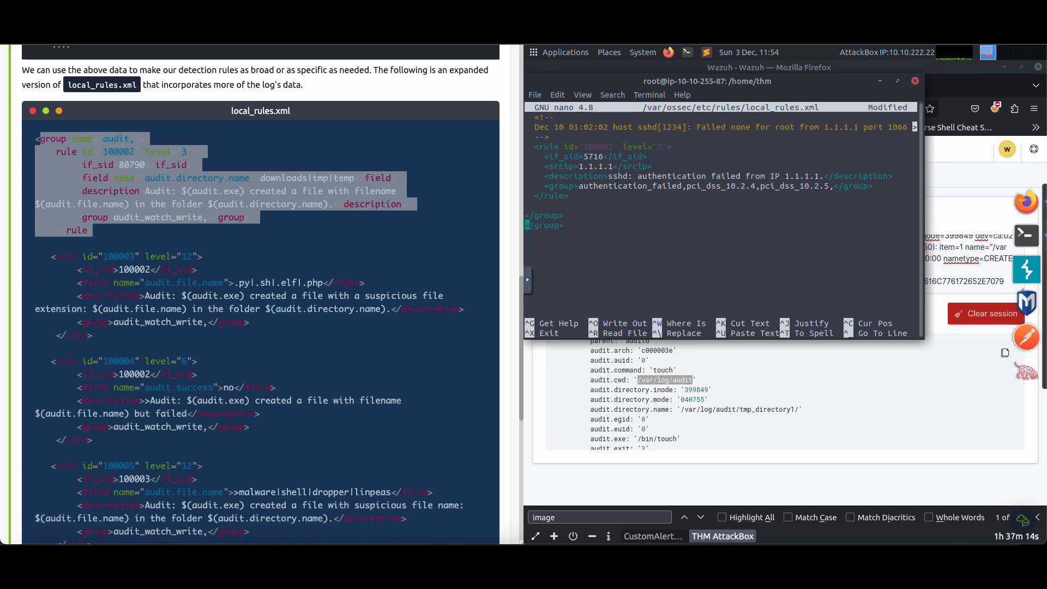
key(ctrl+k)
Copy Task 6's complete audit group with rules 100002 to 100006 to the end of local_rules.xml, then save and close the file
click(35, 140)
drag(34, 140, 126, 467)
right_click(166, 396)
click(185, 406)
click(582, 224)
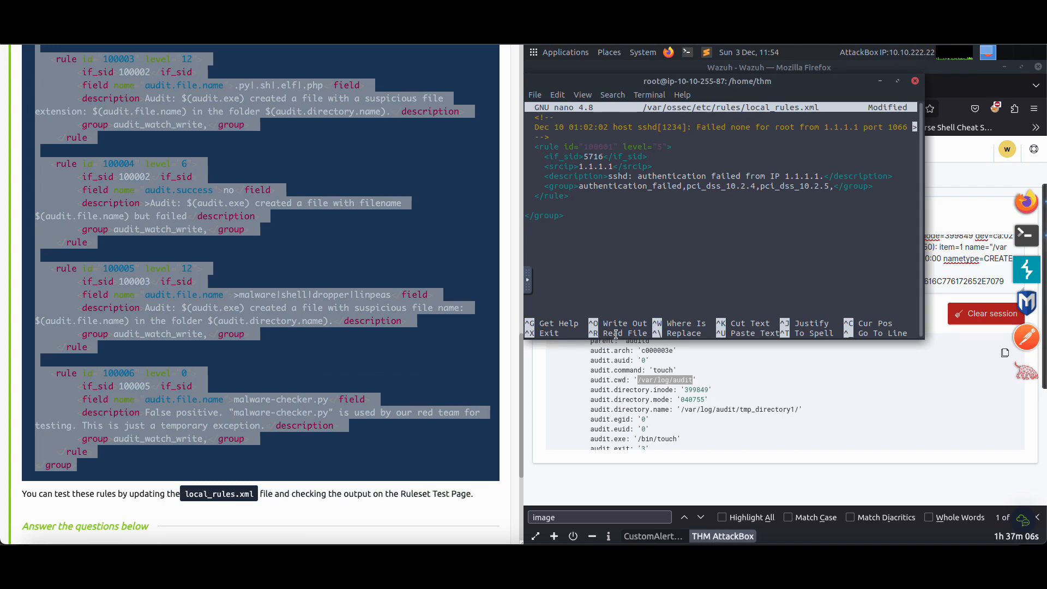
key(ctrl+shift+v)
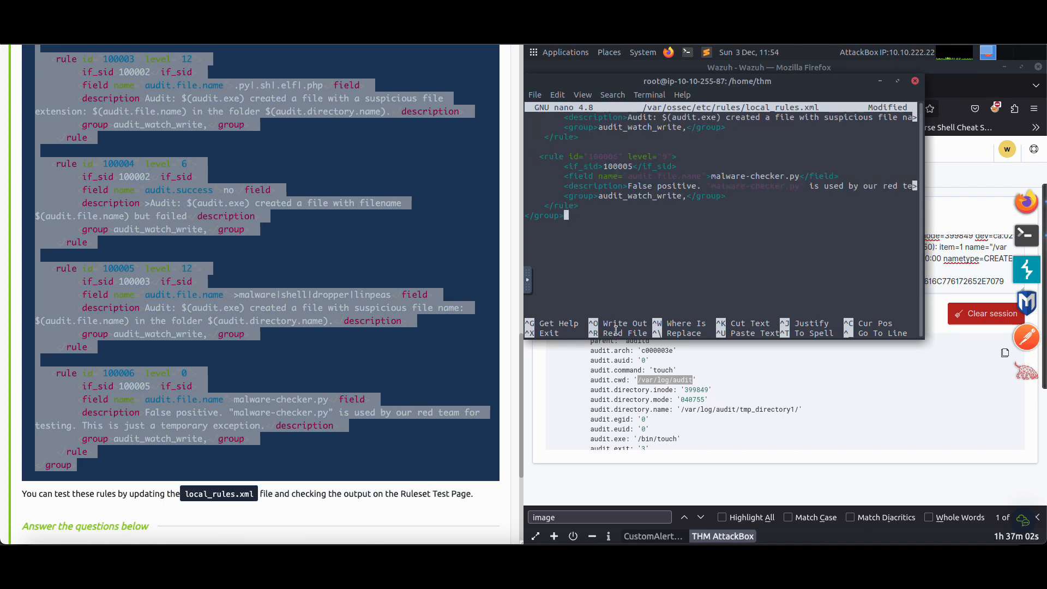
key(ctrl+o)
key(Return)
key(ctrl+x)
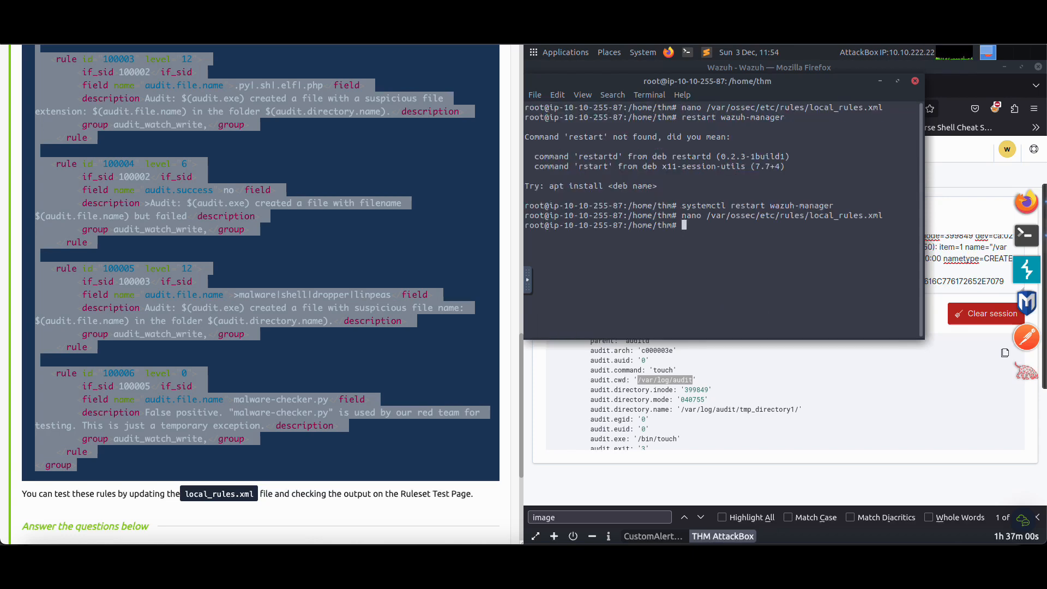
Restart the Wazuh manager service with systemctl restart wazuh-manager
text(systemctl restart wazxuh-)
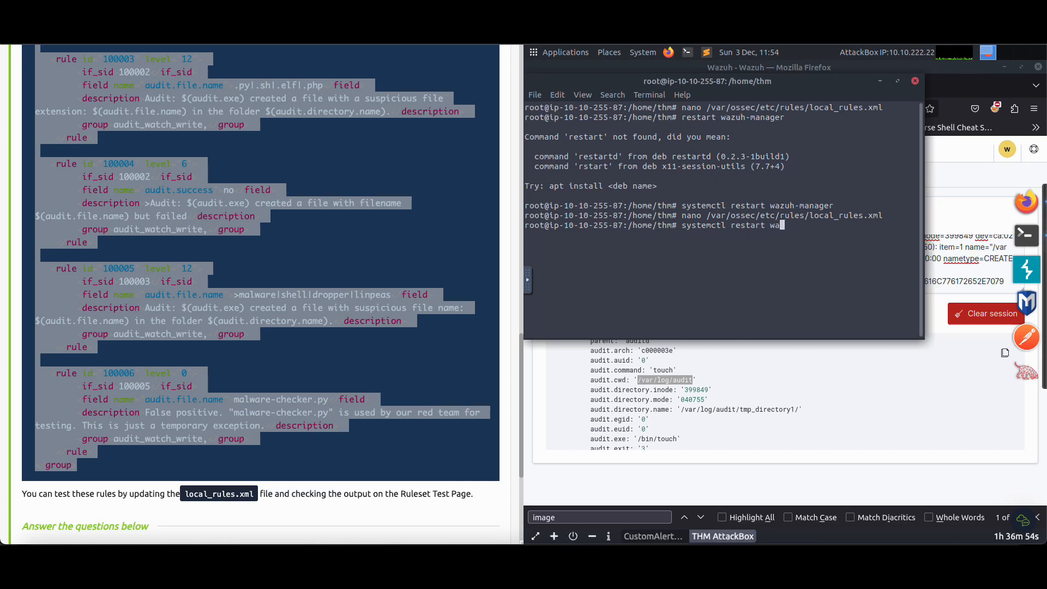
key(BackSpace)
key(BackSpace)
key(BackSpace)
key(BackSpace)
text(uh-manager)
key(Return)
Look through Task 6's expanded rules and read the question about the filename "test.php"
scroll(213, 368, down, 4)
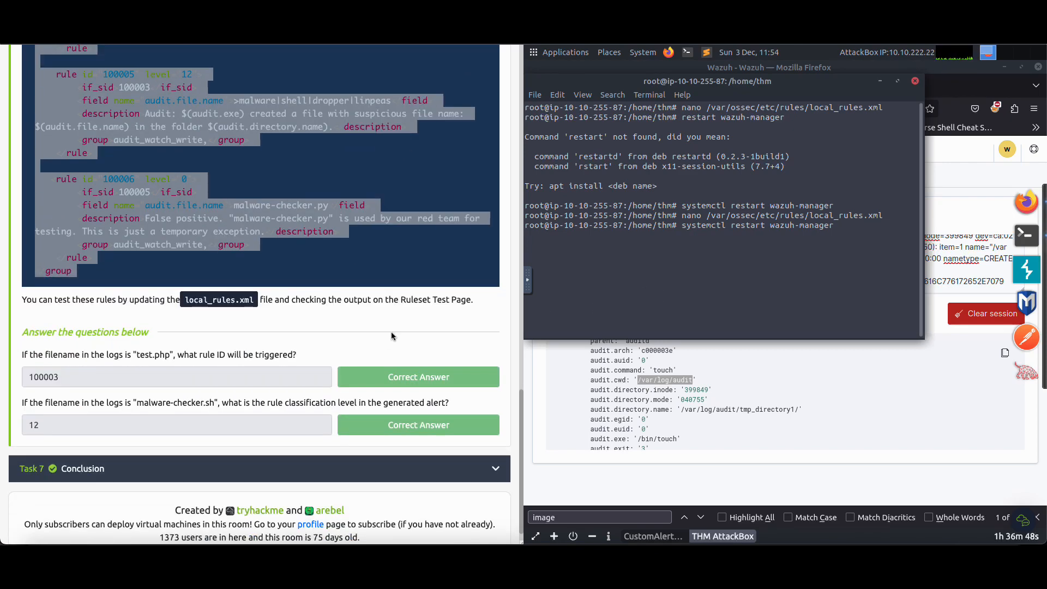
scroll(162, 377, up, 16)
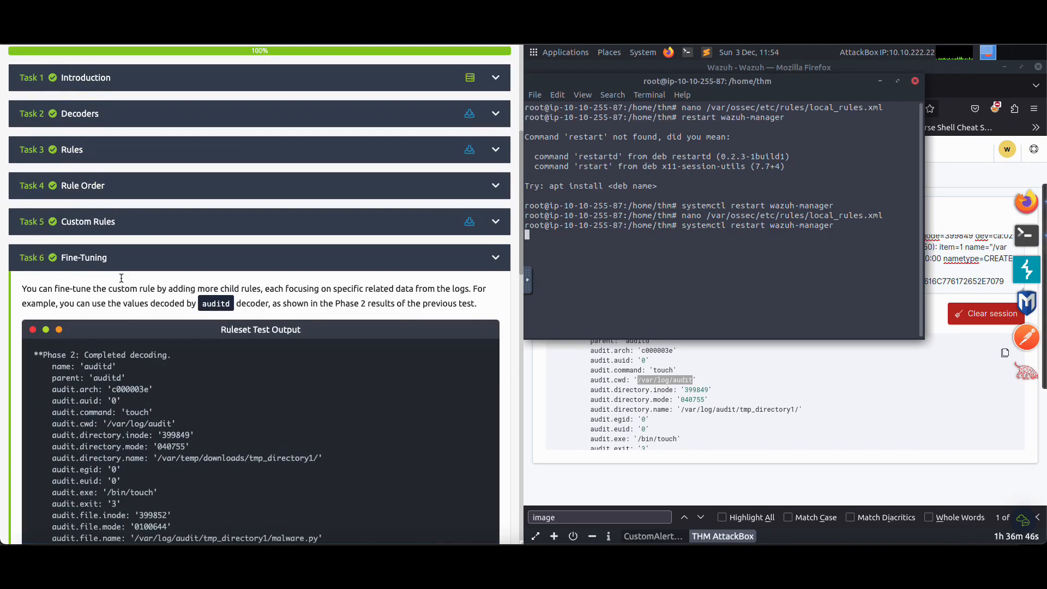
scroll(133, 322, down, 7)
scroll(133, 321, down, 10)
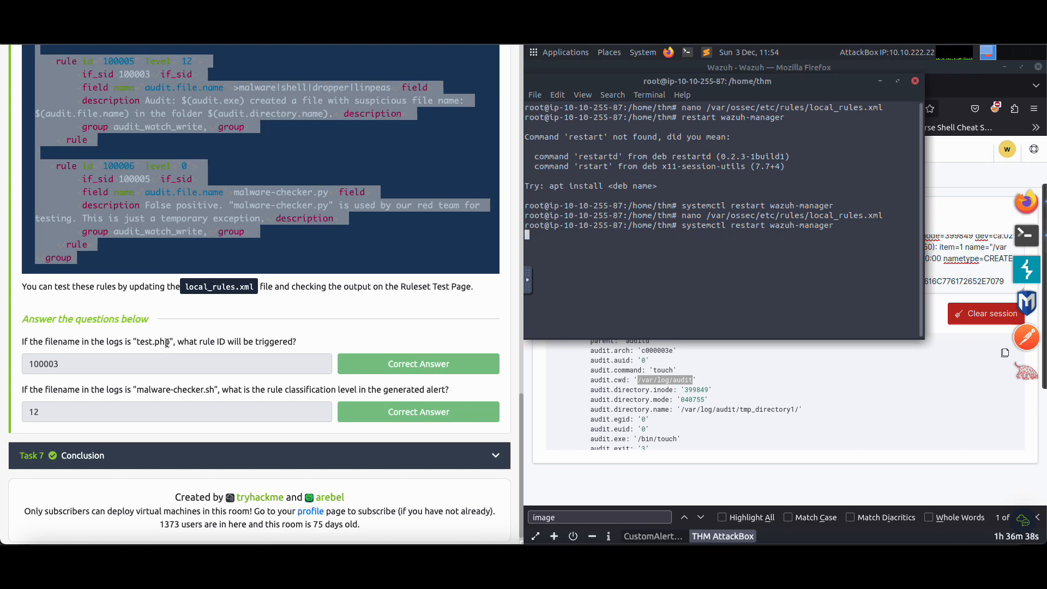
click(141, 331)
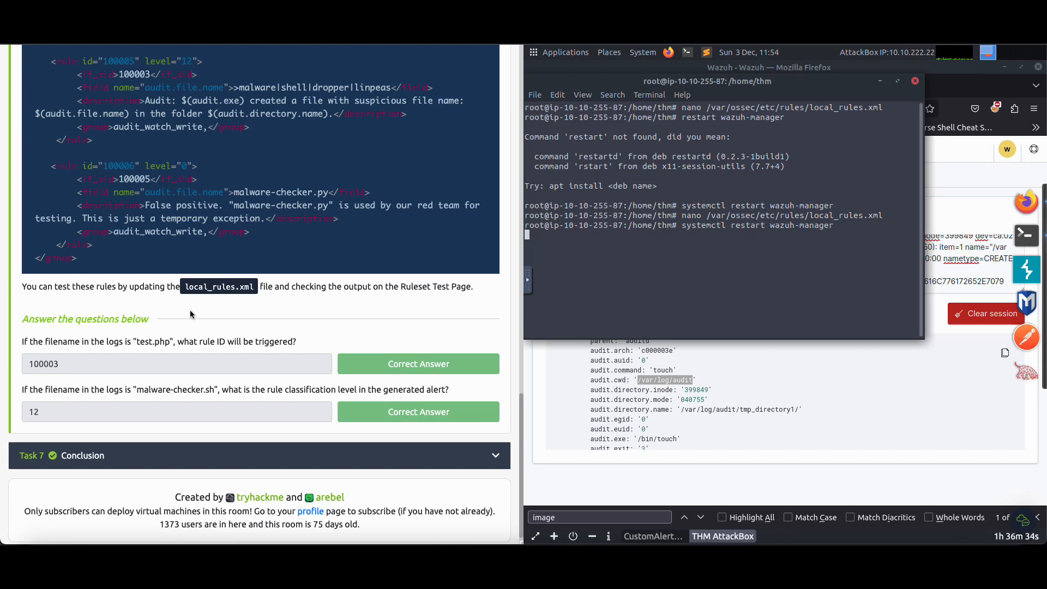
scroll(187, 326, up, 5)
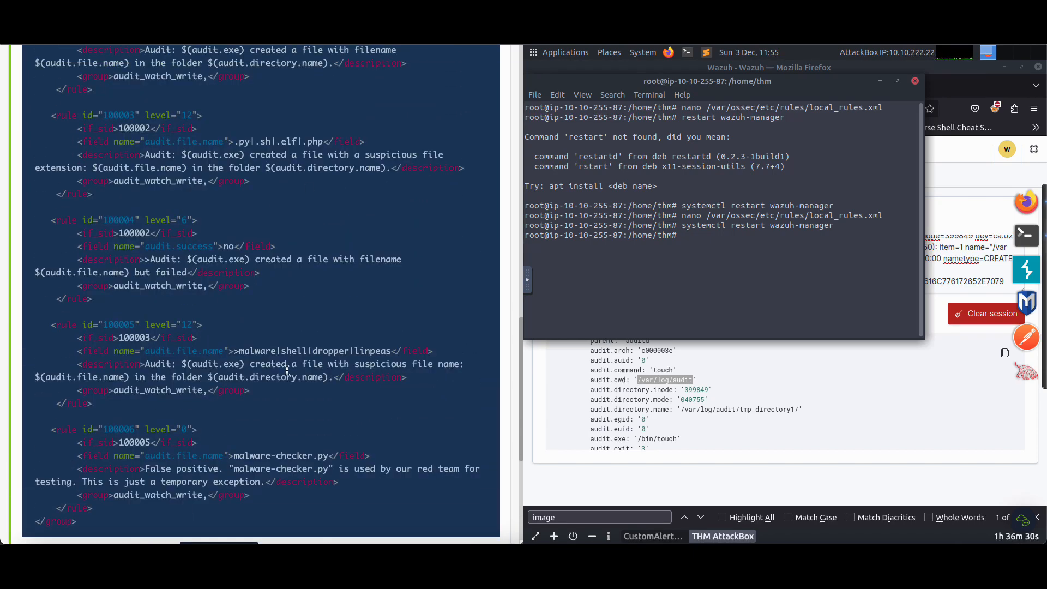
scroll(131, 339, down, 5)
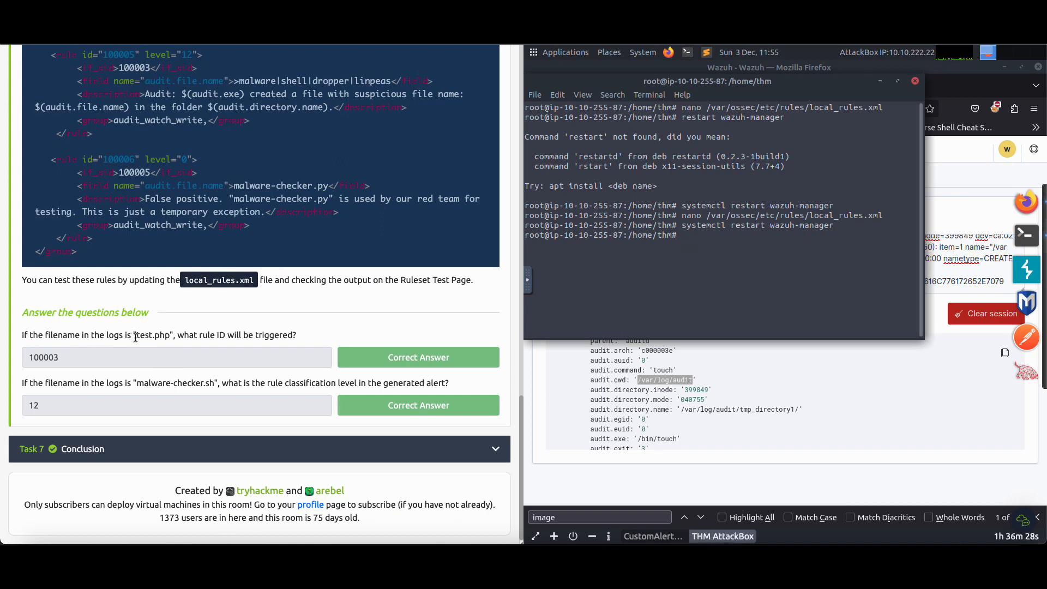
drag(134, 337, 170, 337)
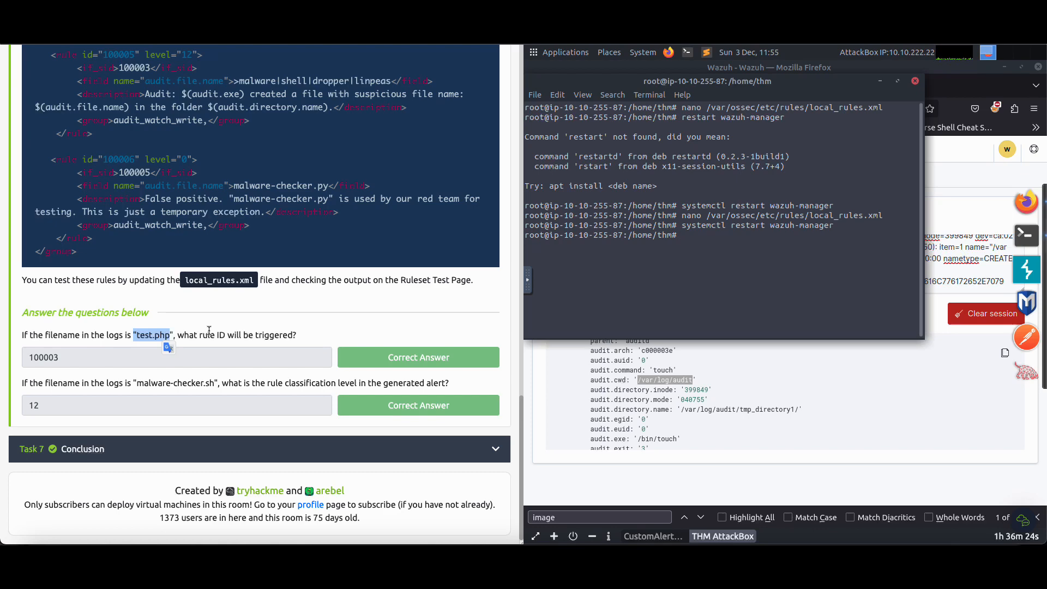
Examine rule 100003's file extension field and ID, comparing them with the answer to the "test.php" question
scroll(213, 275, up, 10)
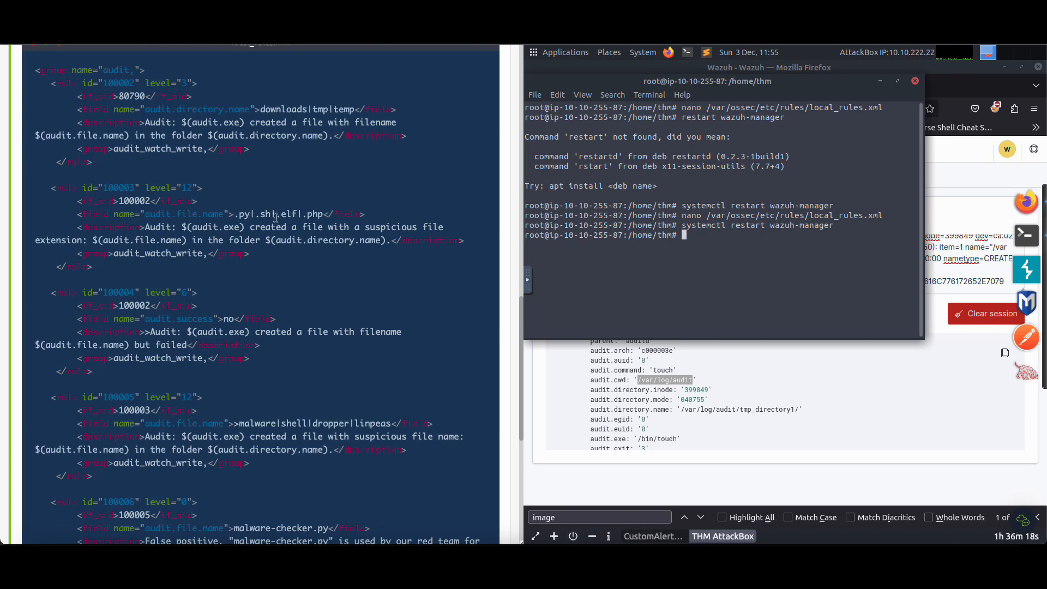
drag(255, 254, 52, 187)
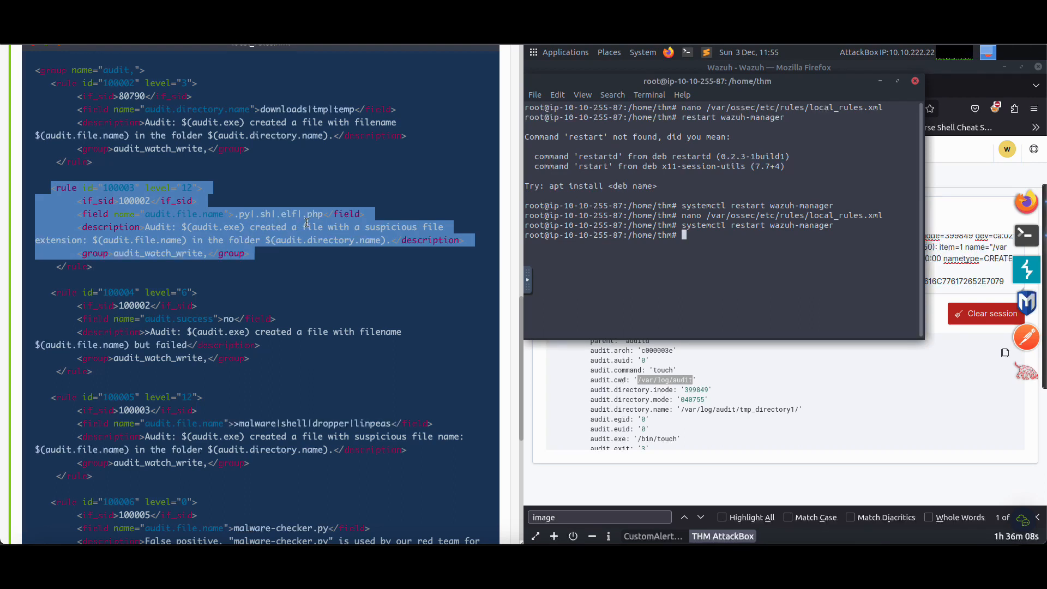
click(112, 200)
drag(45, 187, 220, 265)
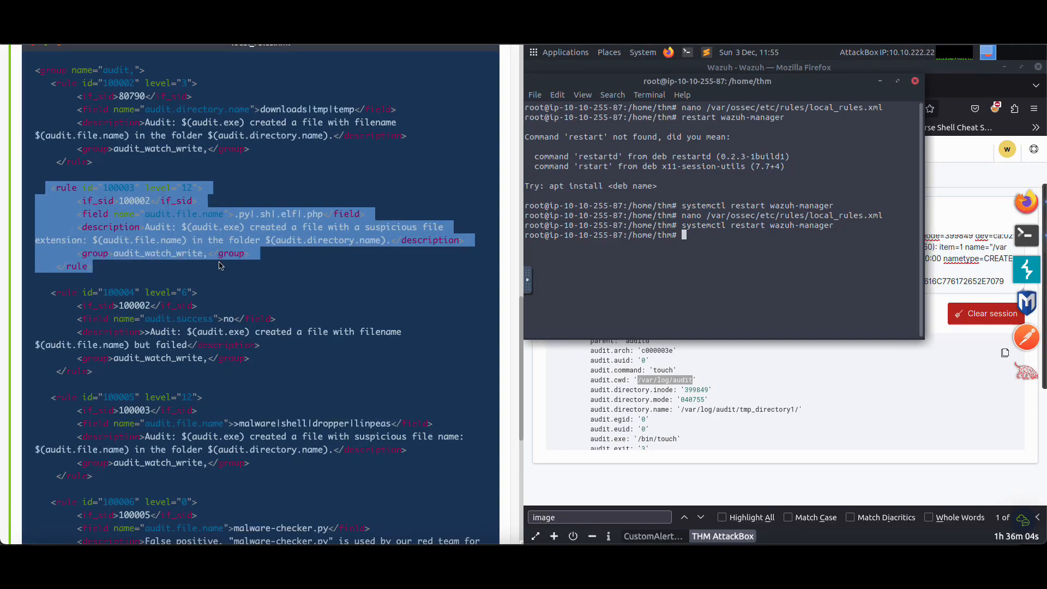
click(101, 196)
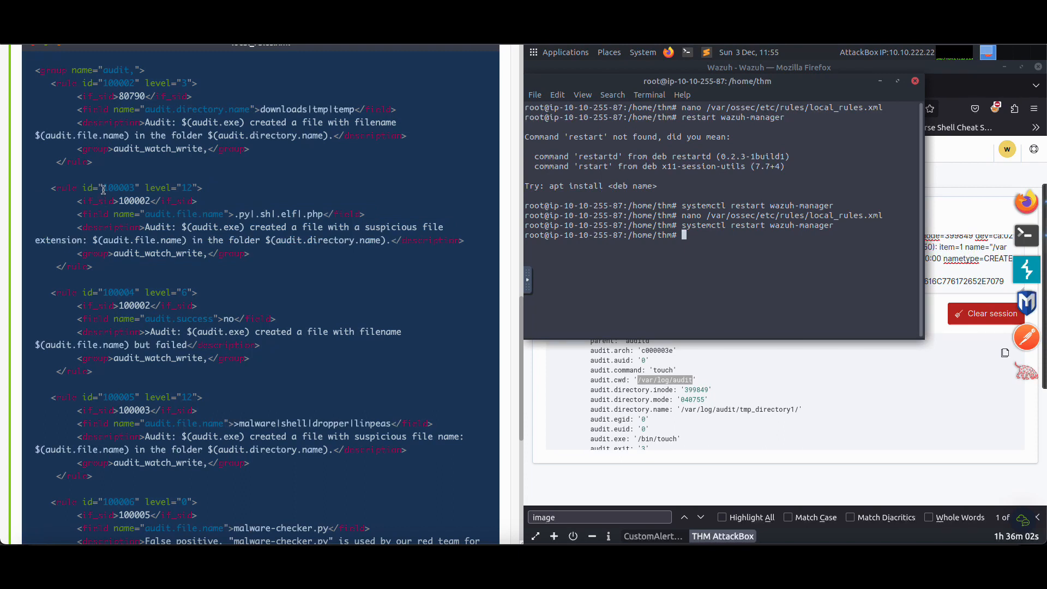
drag(103, 189, 137, 196)
scroll(320, 252, down, 6)
drag(61, 357, 17, 352)
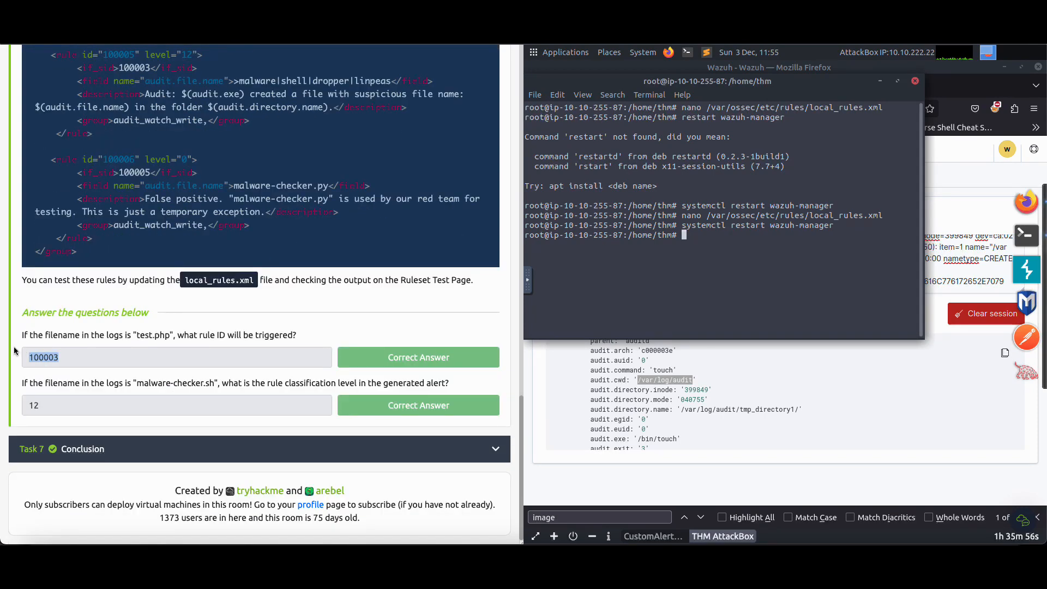
Check rule 100003's extensions and level against the "malware-checker.sh" question about the rule classification level
scroll(153, 244, up, 1)
scroll(152, 244, up, 2)
scroll(153, 246, down, 2)
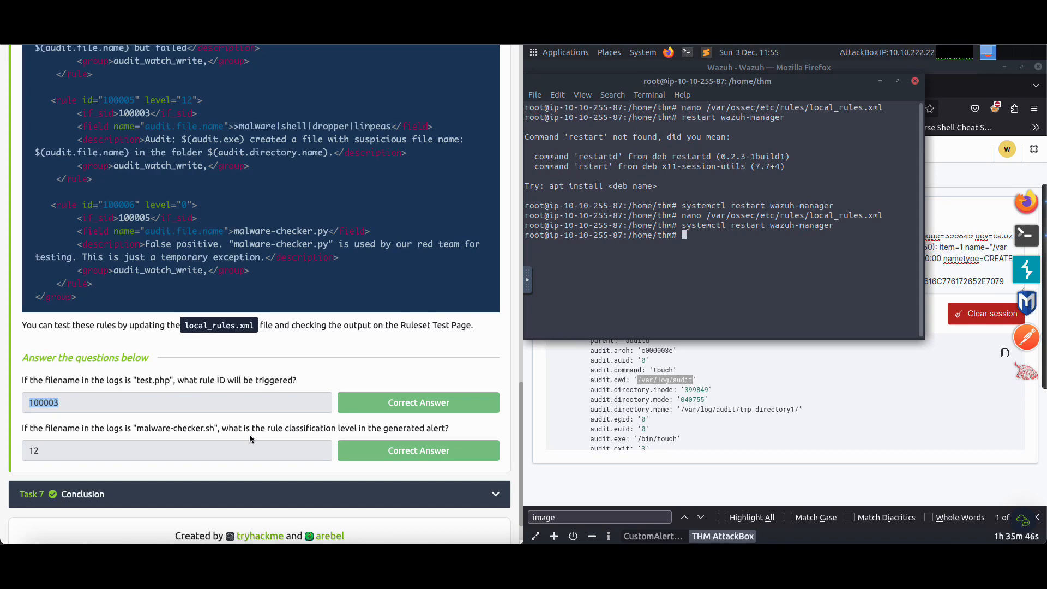
scroll(241, 397, up, 2)
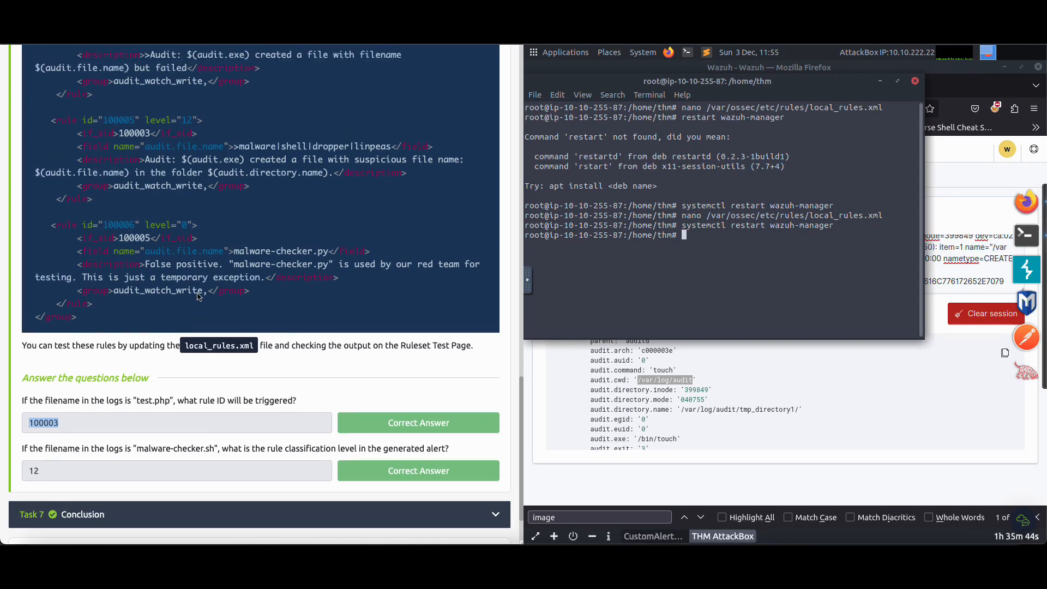
scroll(205, 387, up, 4)
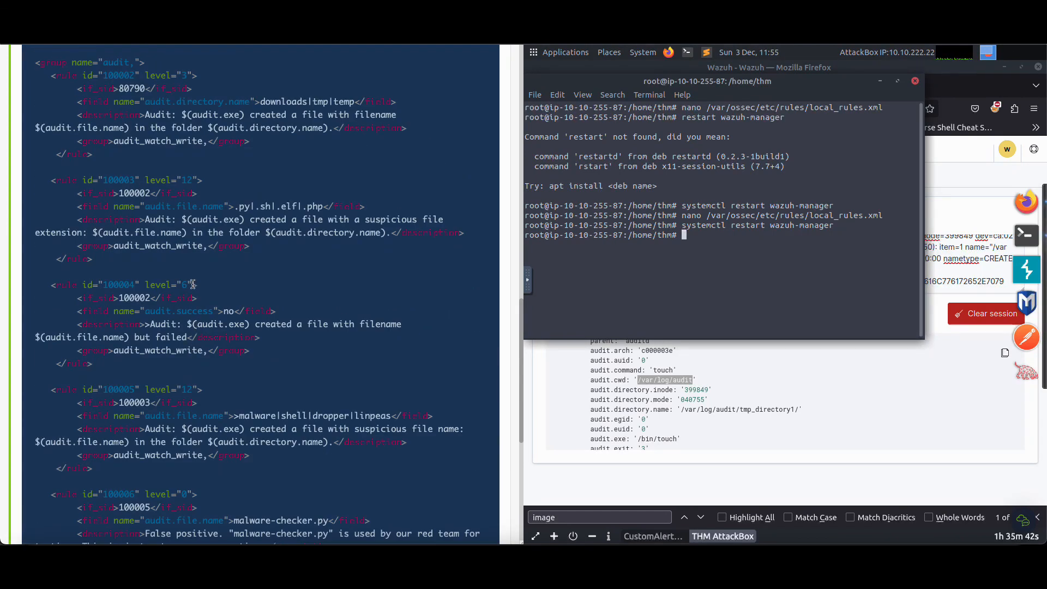
drag(41, 180, 199, 259)
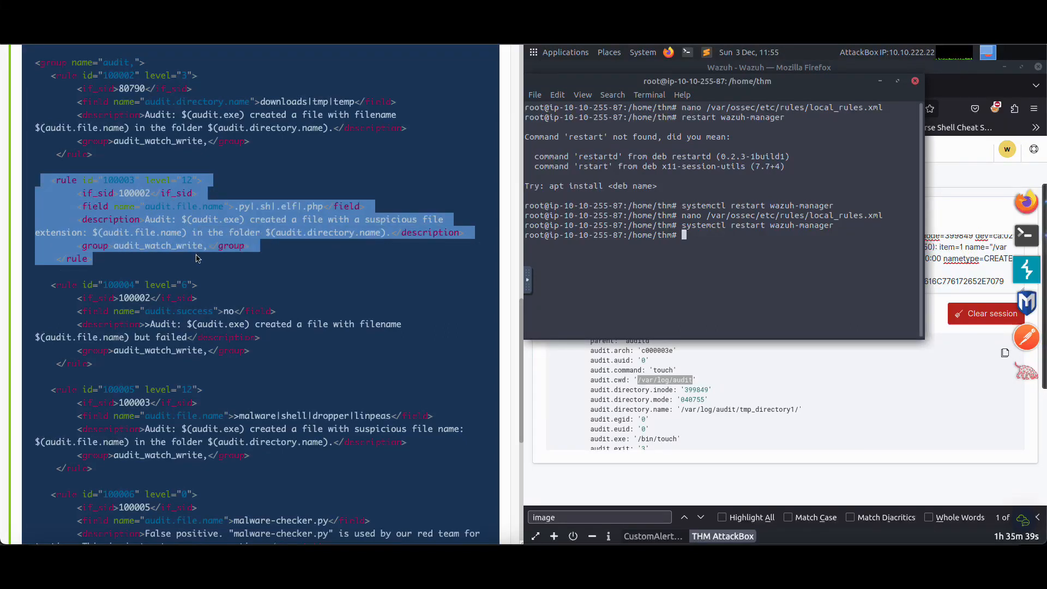
click(253, 215)
drag(243, 209, 293, 208)
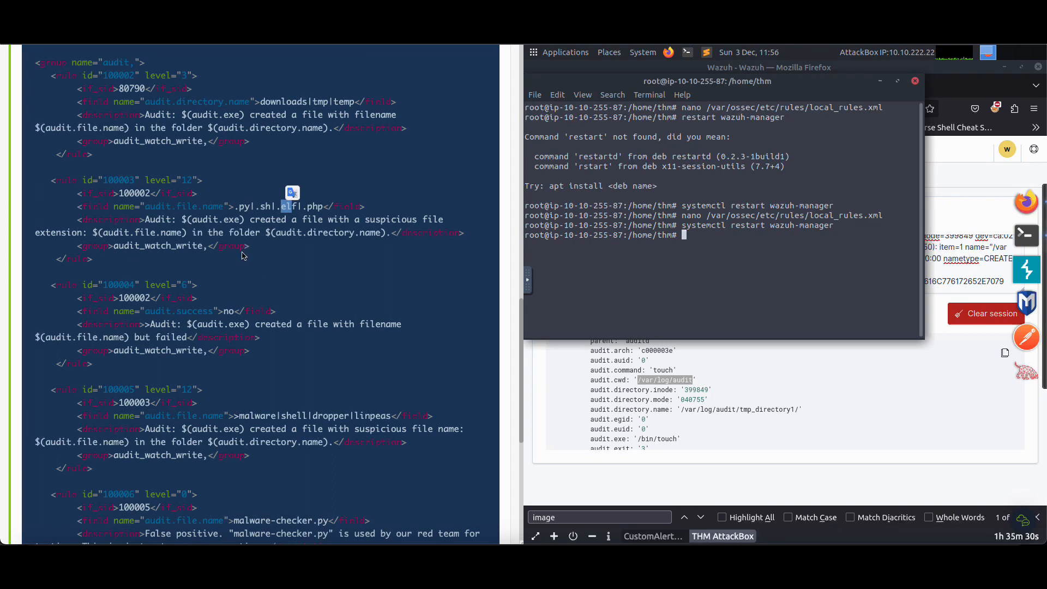
drag(52, 180, 144, 262)
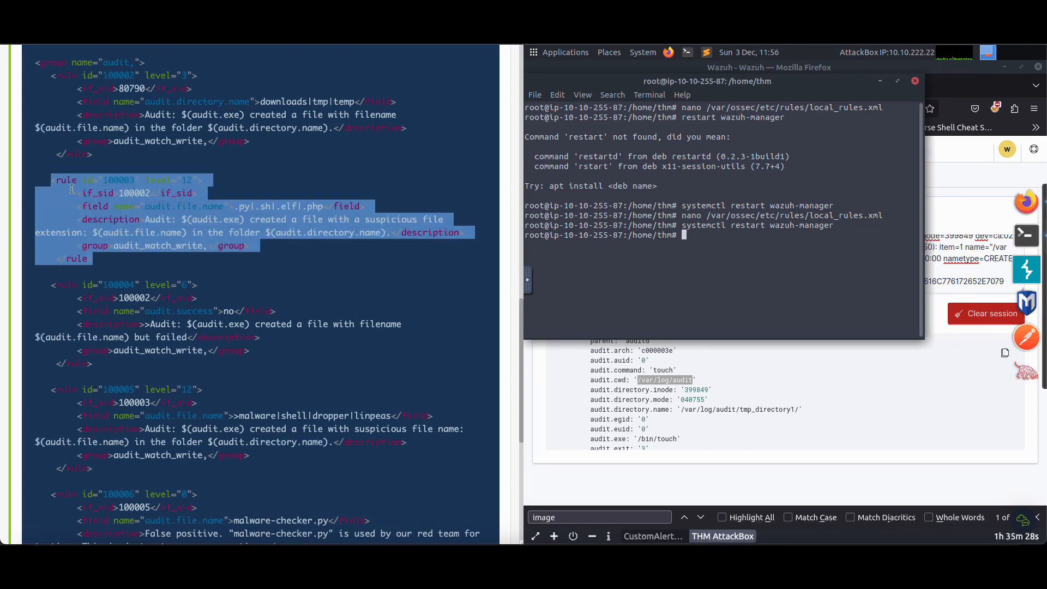
drag(53, 180, 213, 182)
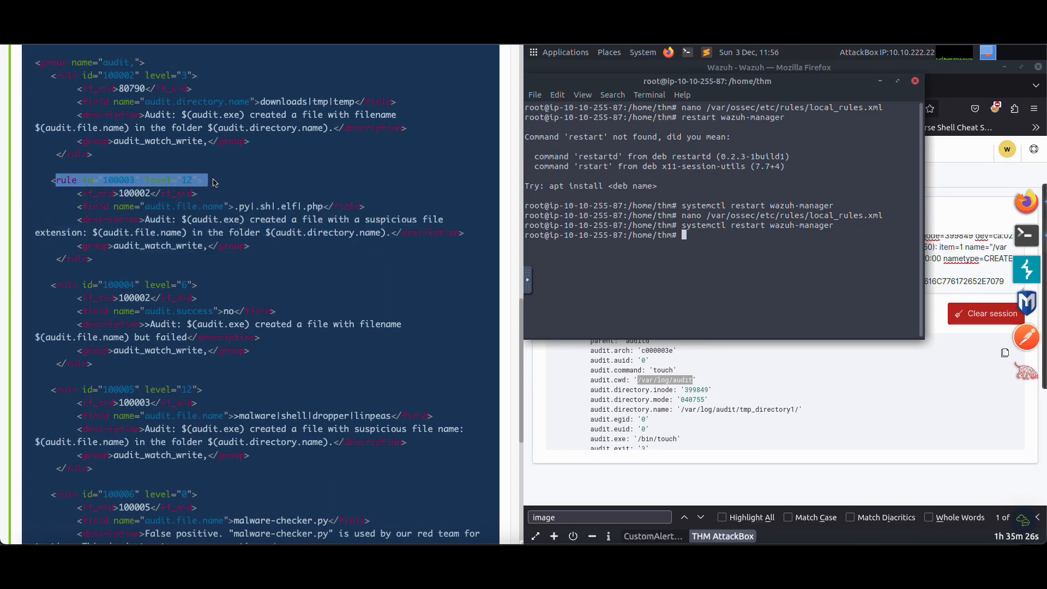
click(180, 179)
drag(152, 180, 203, 181)
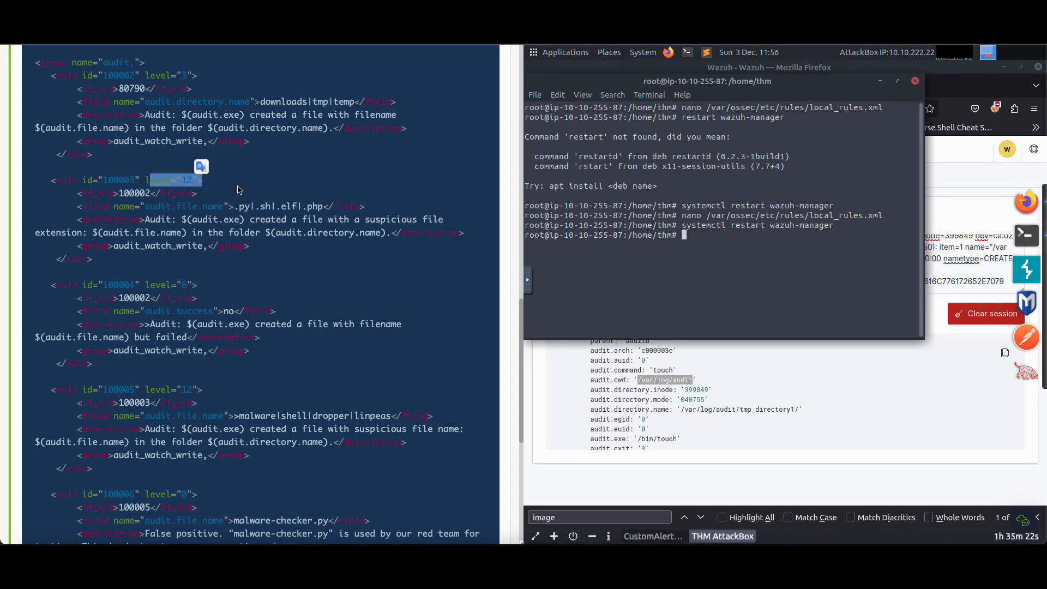
scroll(270, 218, down, 5)
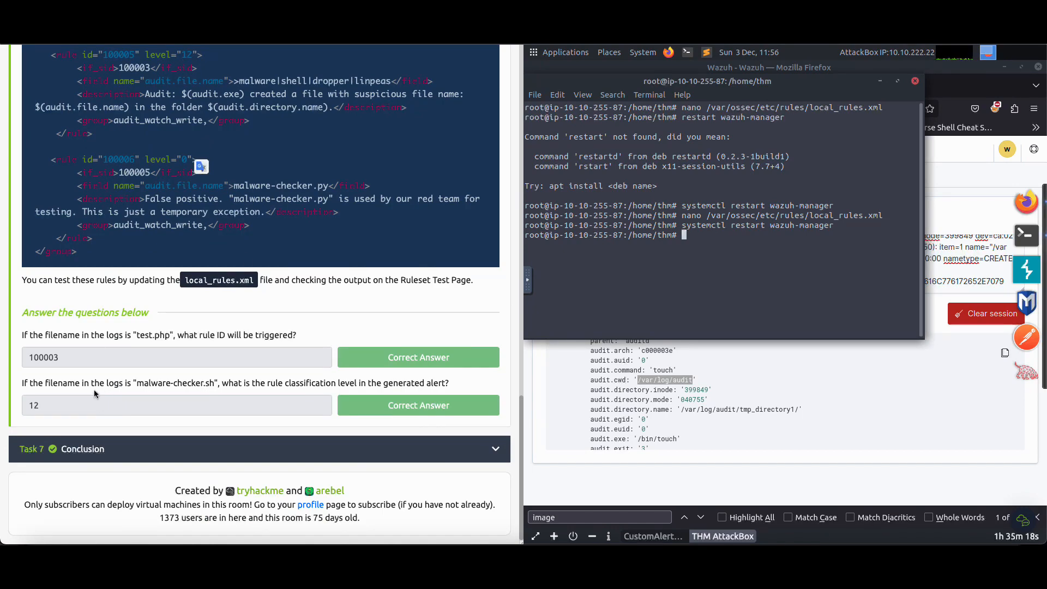
Open Task 7, Conclusion, read its recap of decoders and rules, and collapse the task again
click(113, 448)
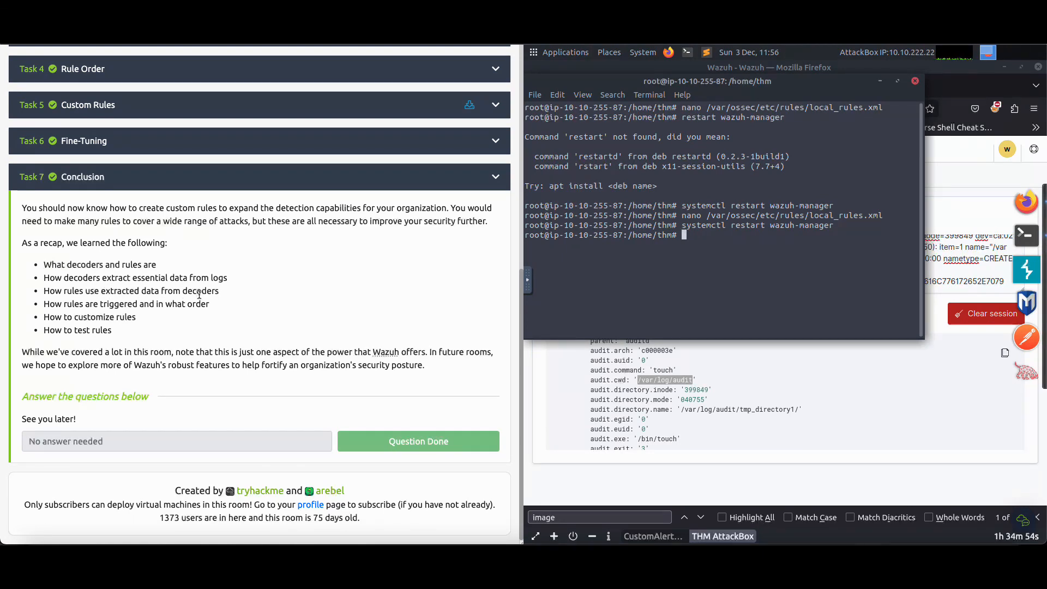
drag(62, 304, 183, 305)
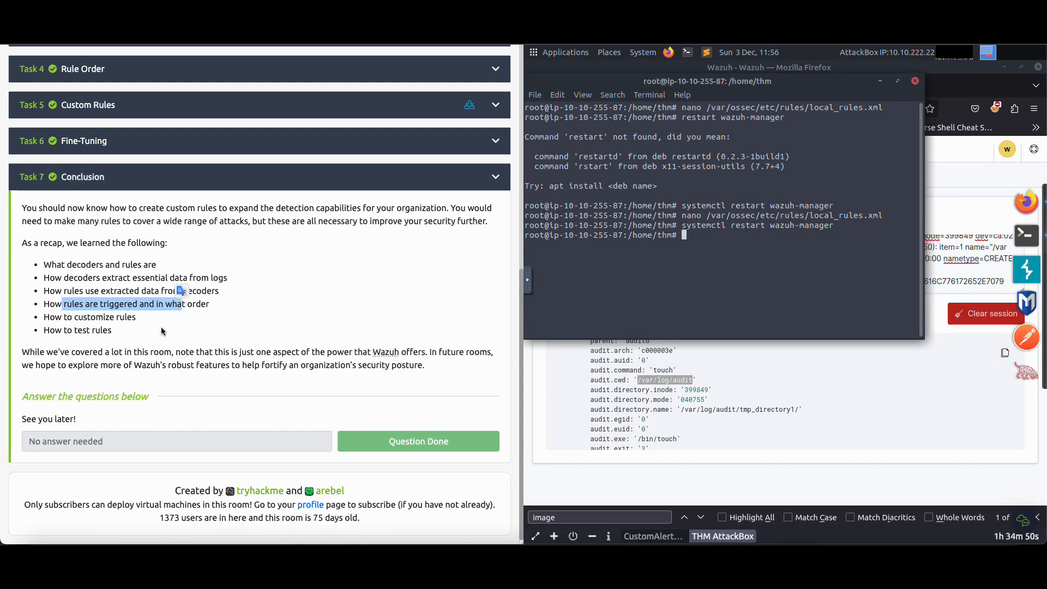
drag(44, 317, 136, 318)
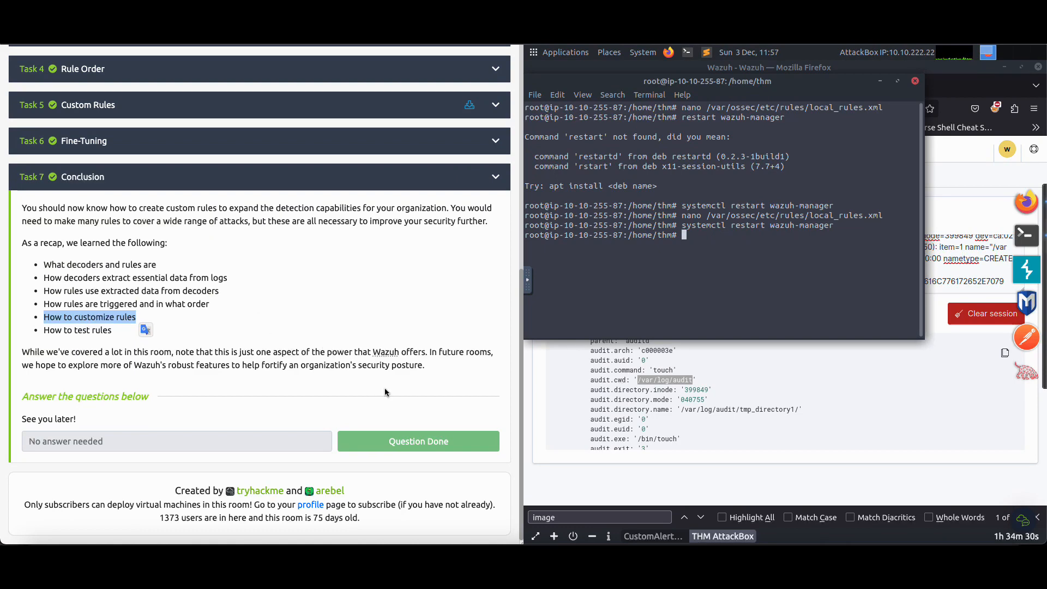
click(377, 188)
click(378, 187)
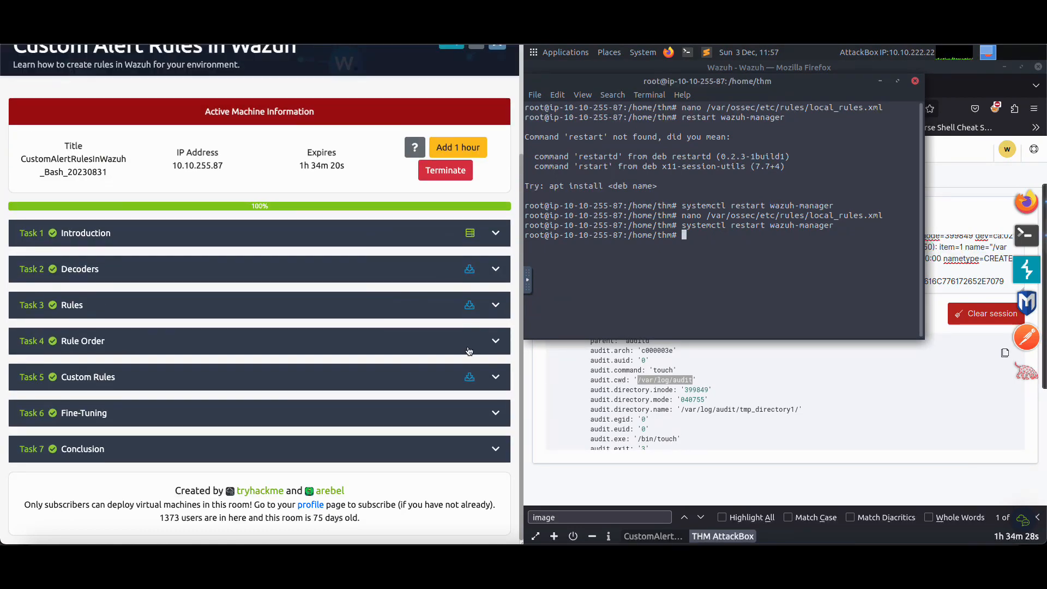